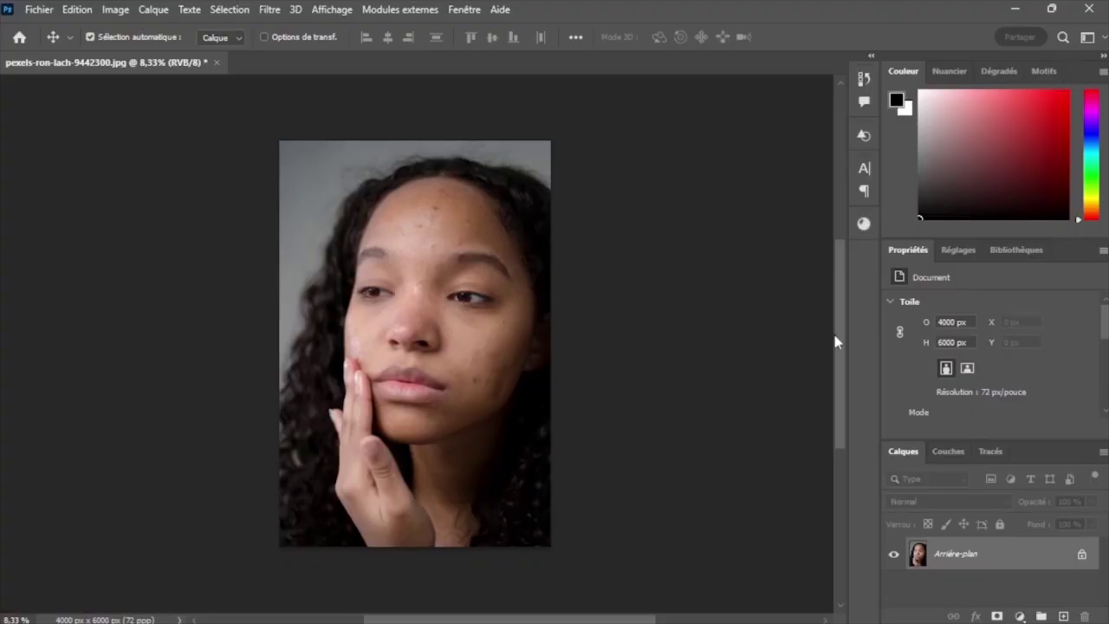
# Duplicate the Arrière-plan layer as a new layer named 'retouche img'
pyautogui.rightClick(936, 555)
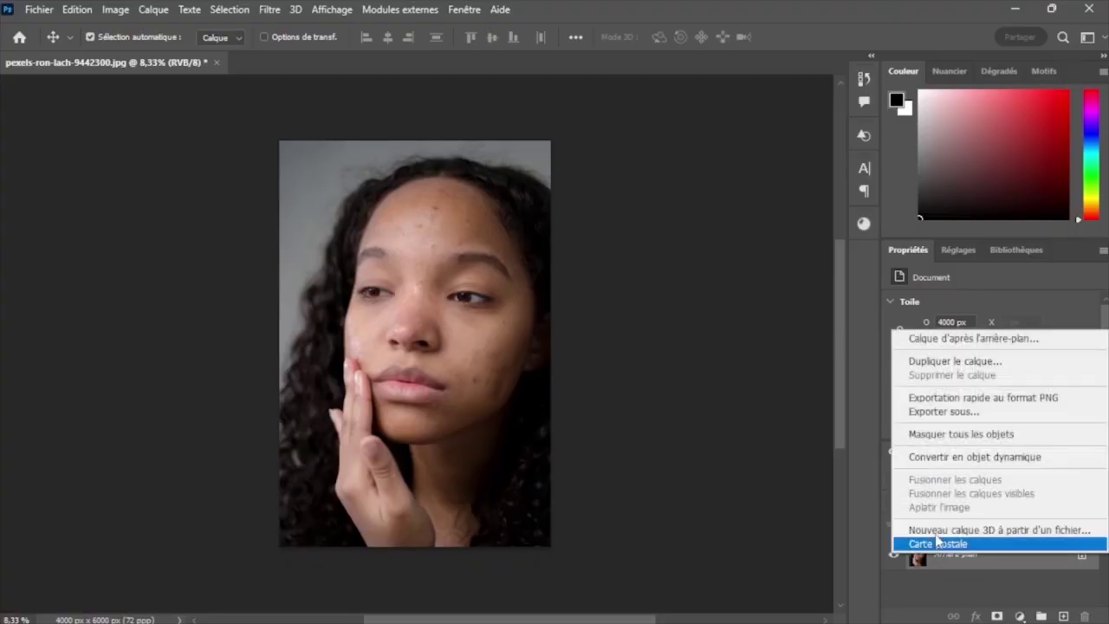
pyautogui.click(948, 362)
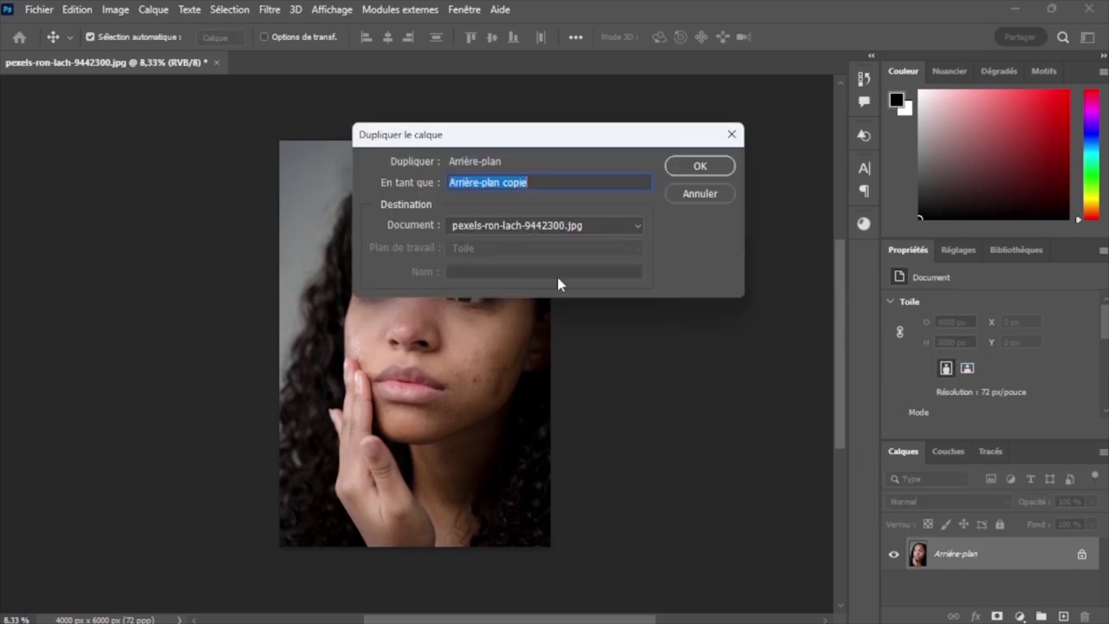
pyautogui.write('retouche img')
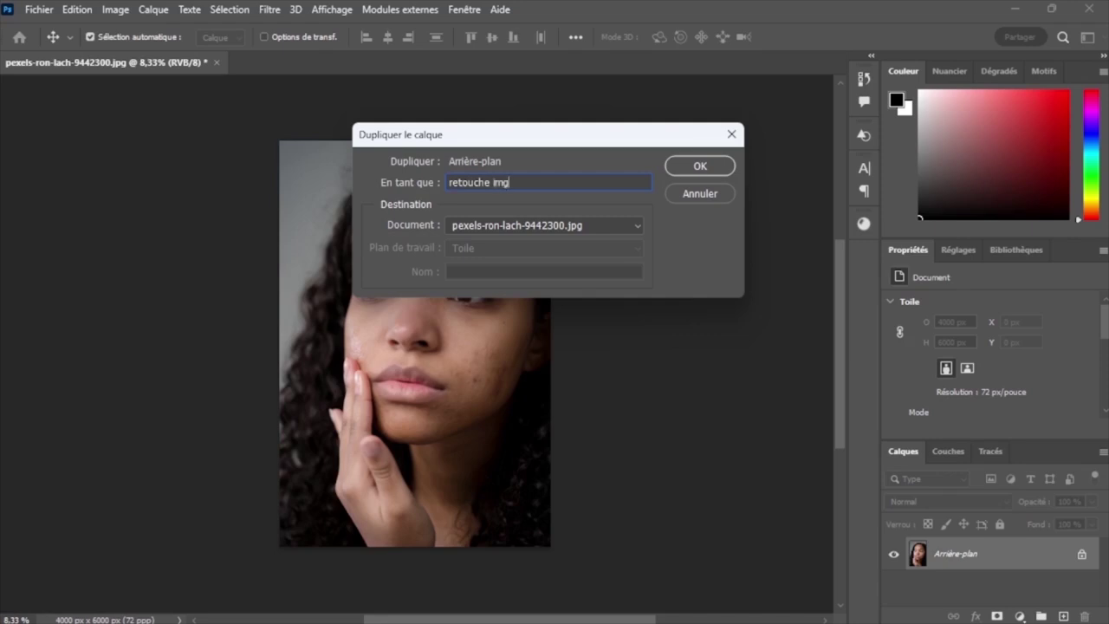
pyautogui.press('Return')
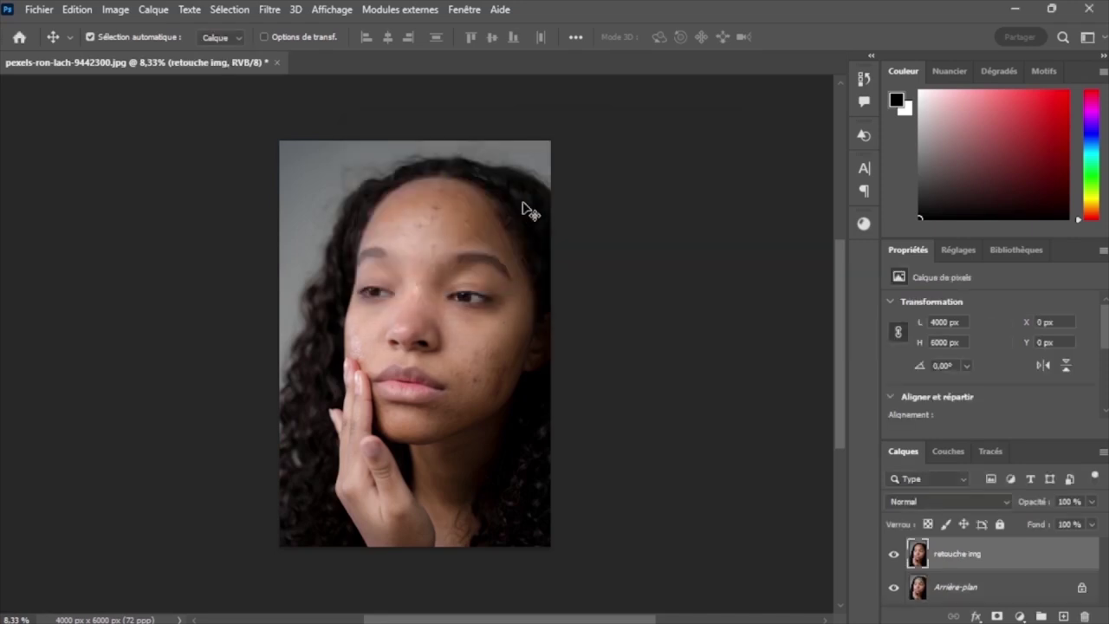
# Apply Tons foncés/Tons clairs to retouche img with Facteur 19 and Quantité 23
pyautogui.click(122, 10)
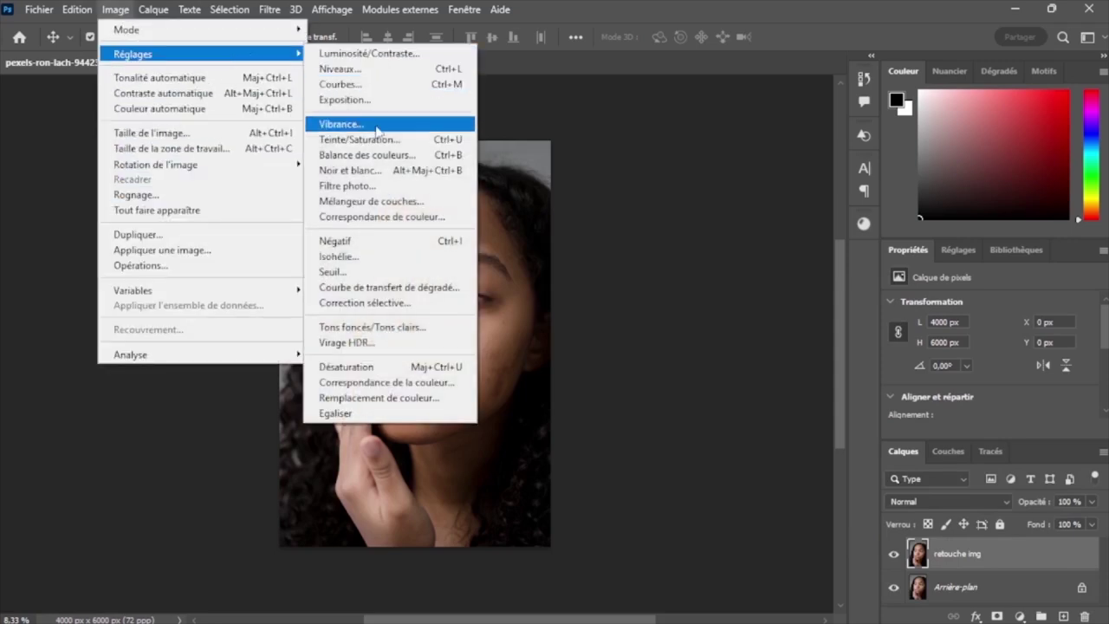
pyautogui.moveTo(133, 53)
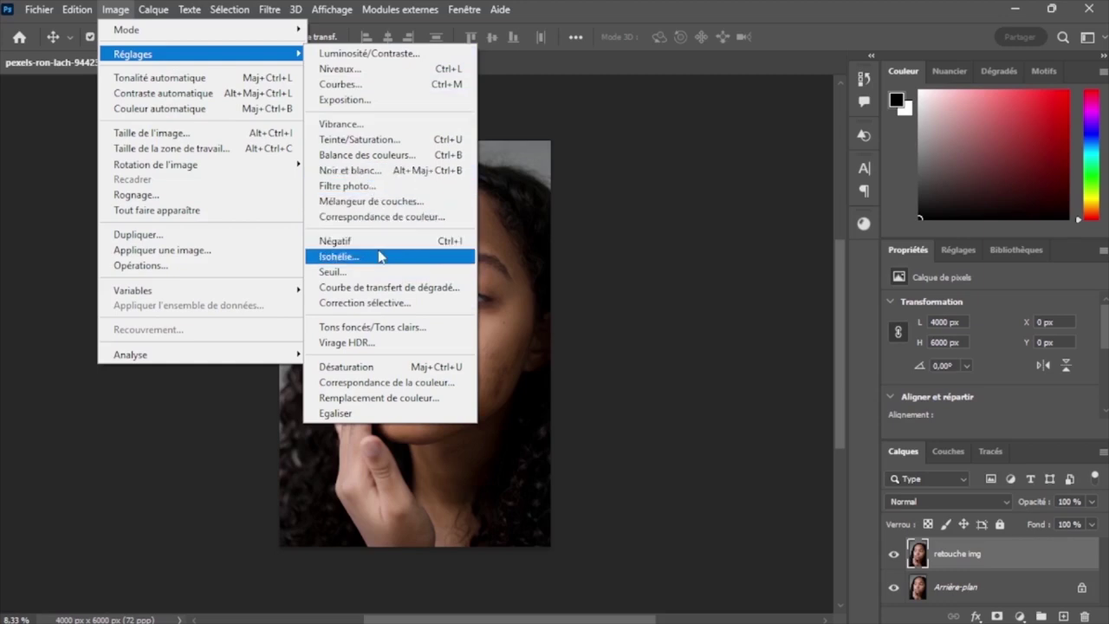
pyautogui.click(378, 329)
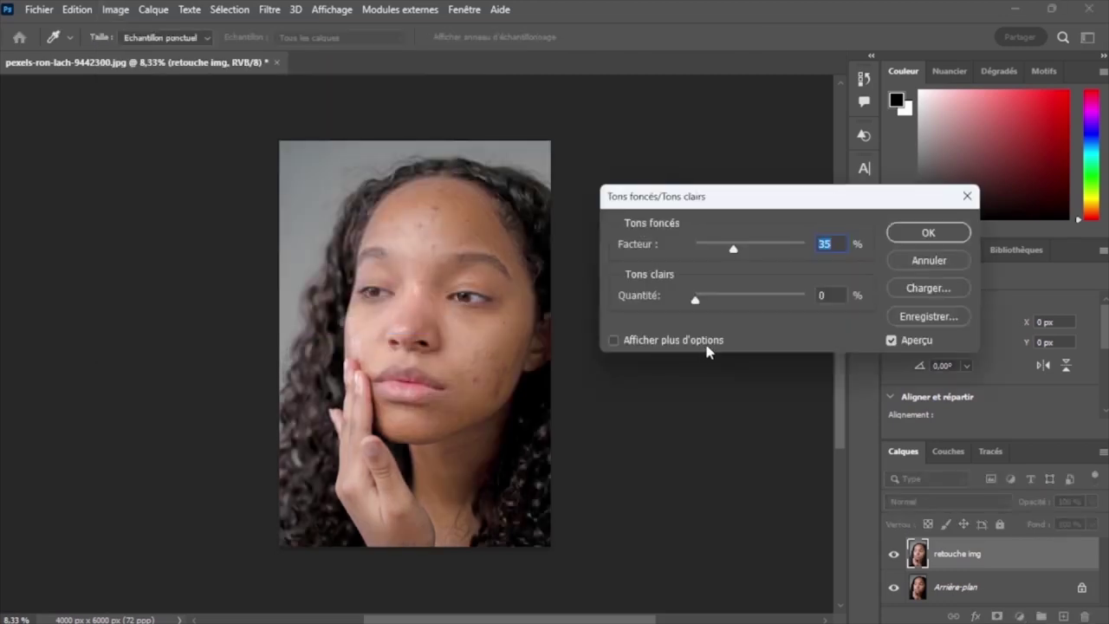
pyautogui.write('1')
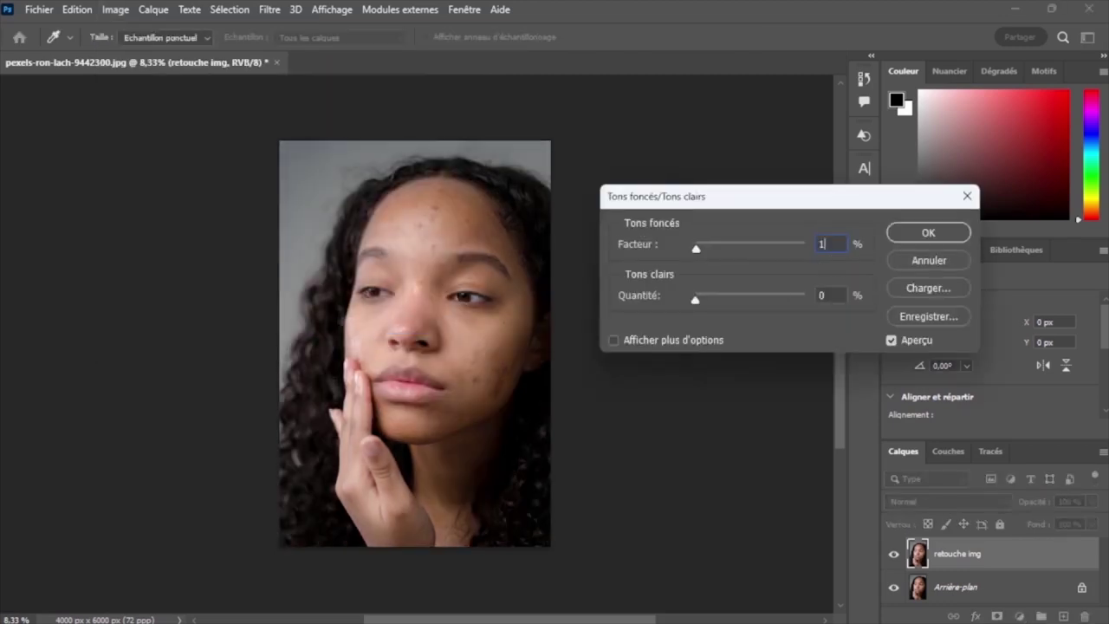
pyautogui.write('9')
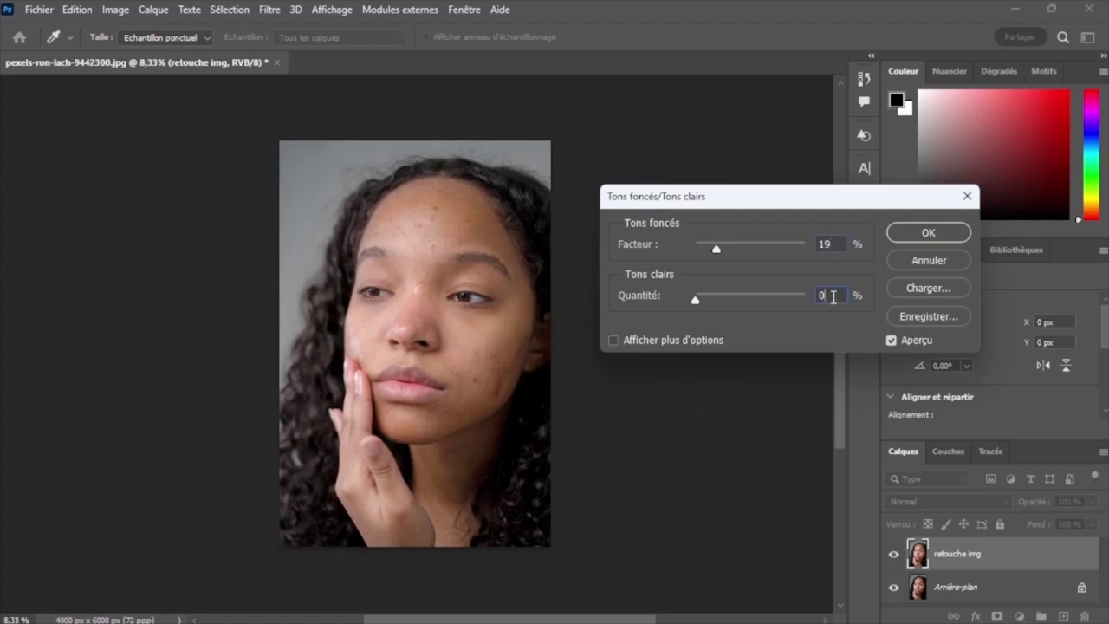
pyautogui.write('23')
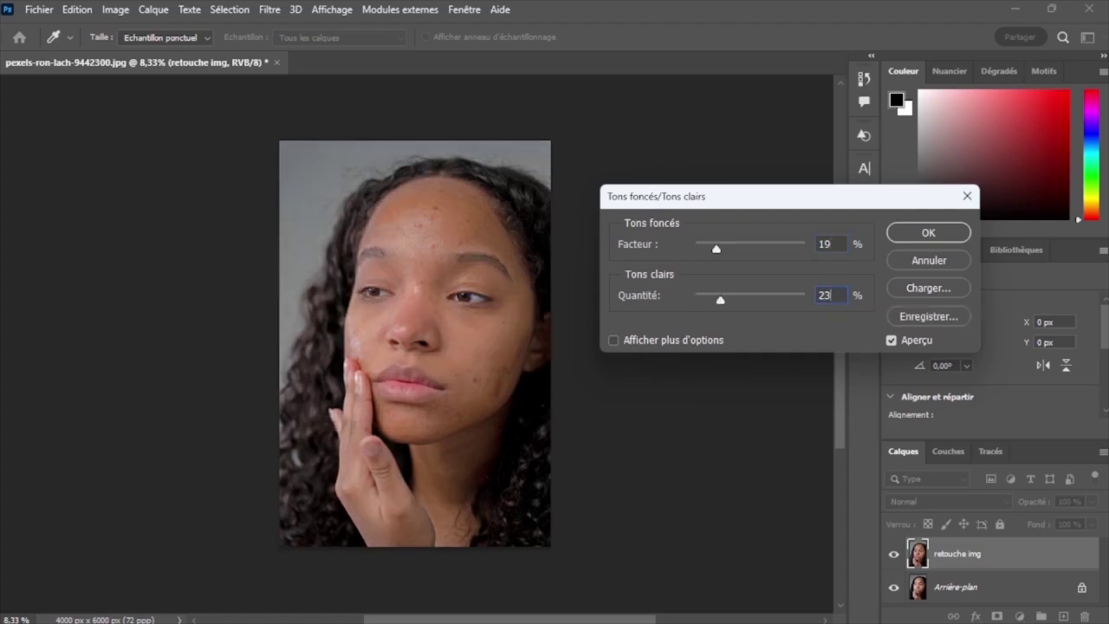
pyautogui.click(923, 235)
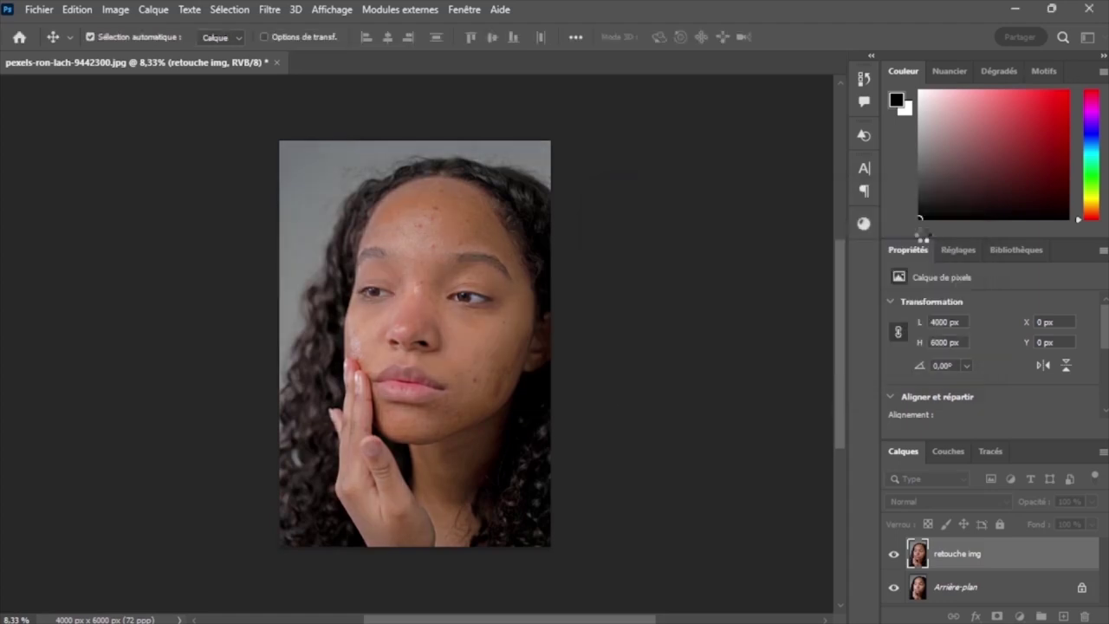
# Toggle the retouche img layer's visibility twice to compare it with the original
pyautogui.click(893, 554)
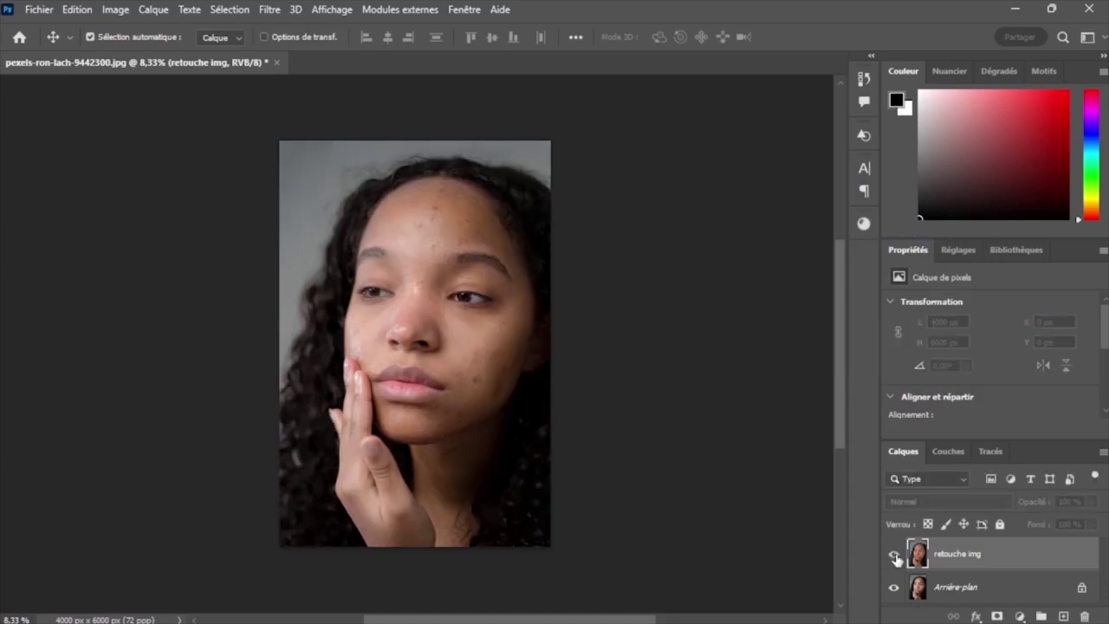
pyautogui.click(893, 554)
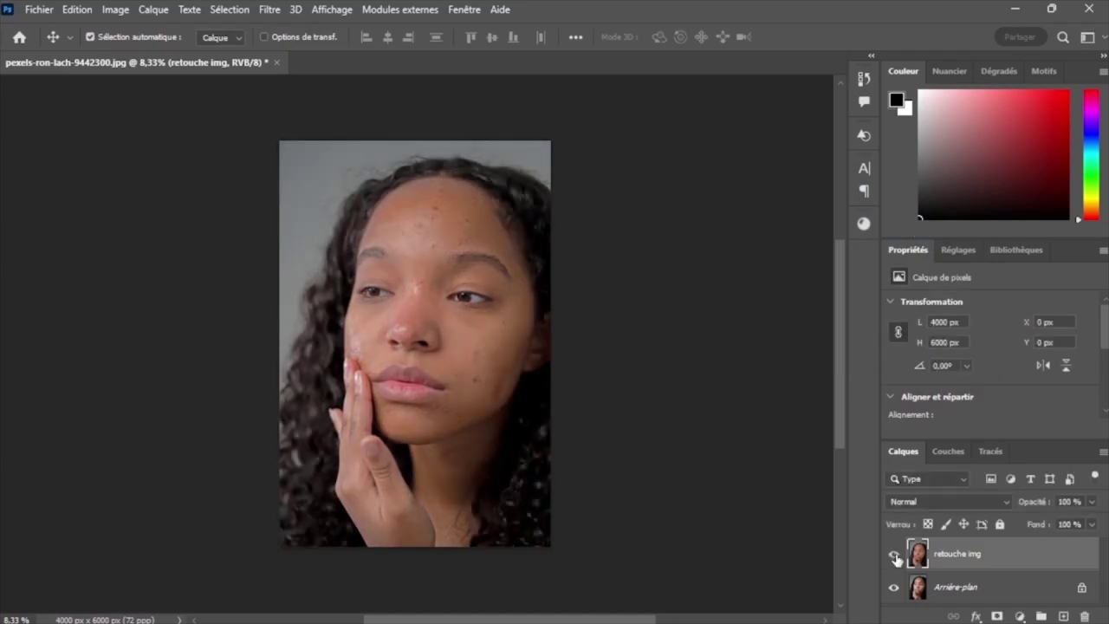
pyautogui.click(894, 555)
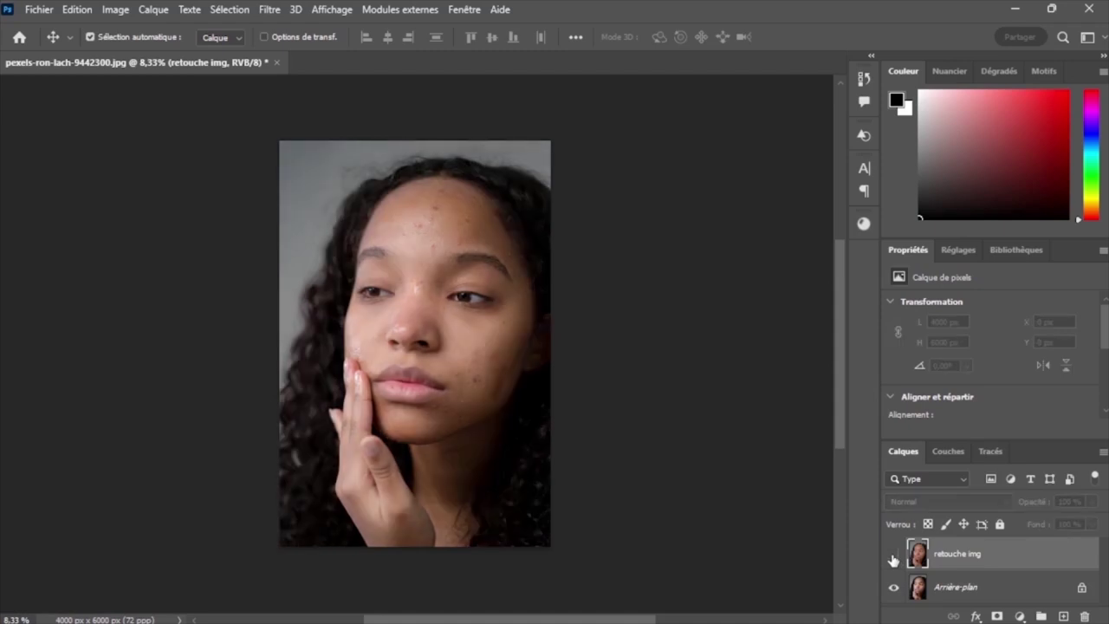
pyautogui.click(893, 555)
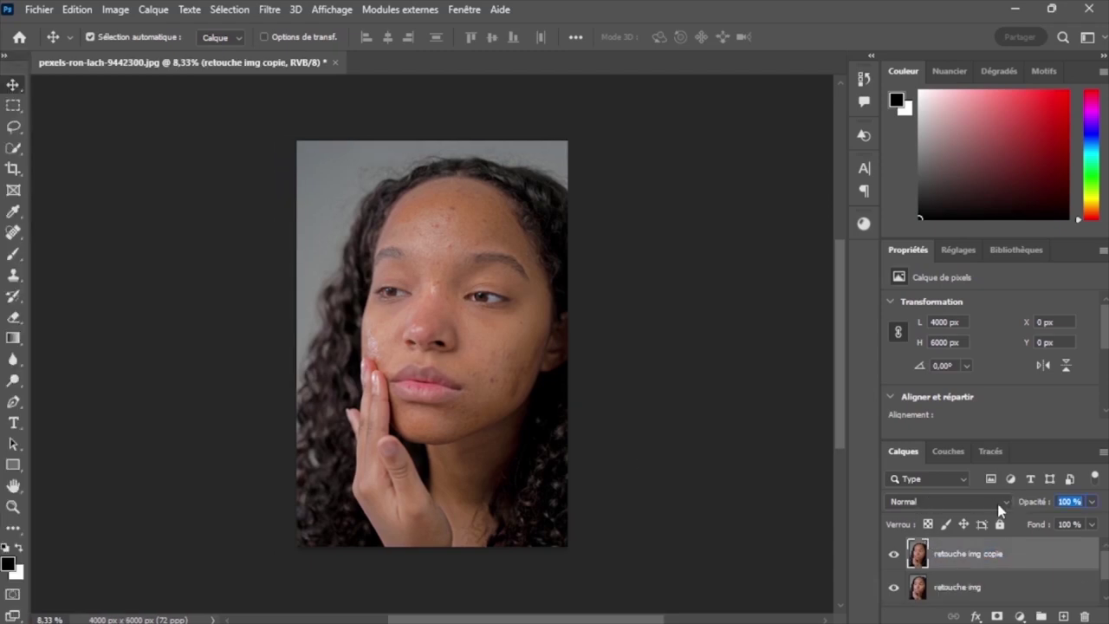
# Set the retouche img copie layer's blend mode to Lumière linéaire
pyautogui.click(997, 504)
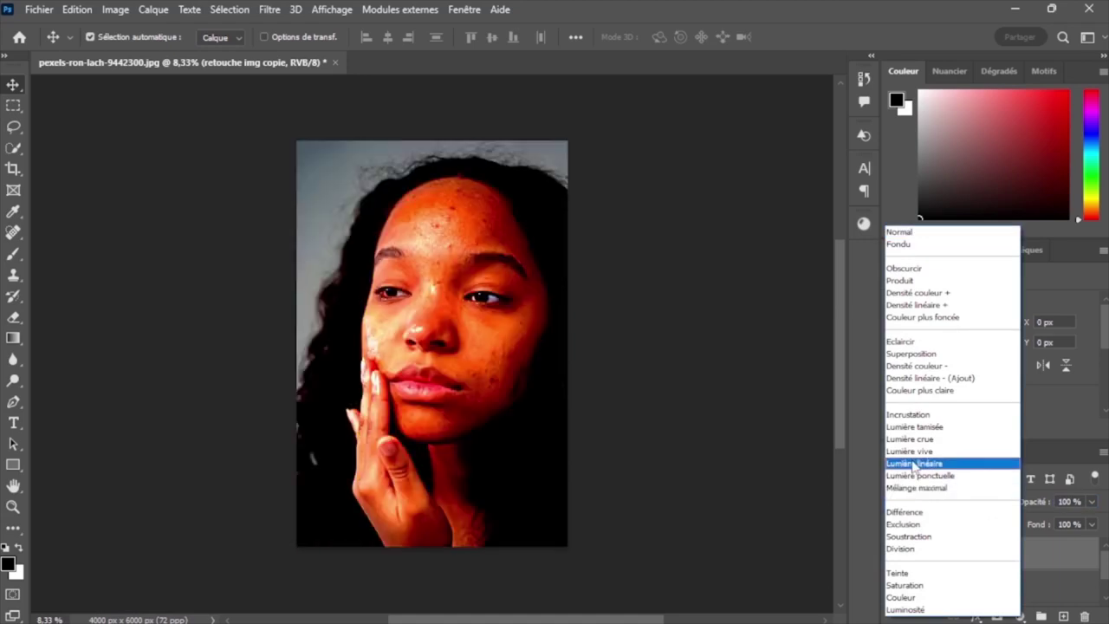
pyautogui.click(912, 463)
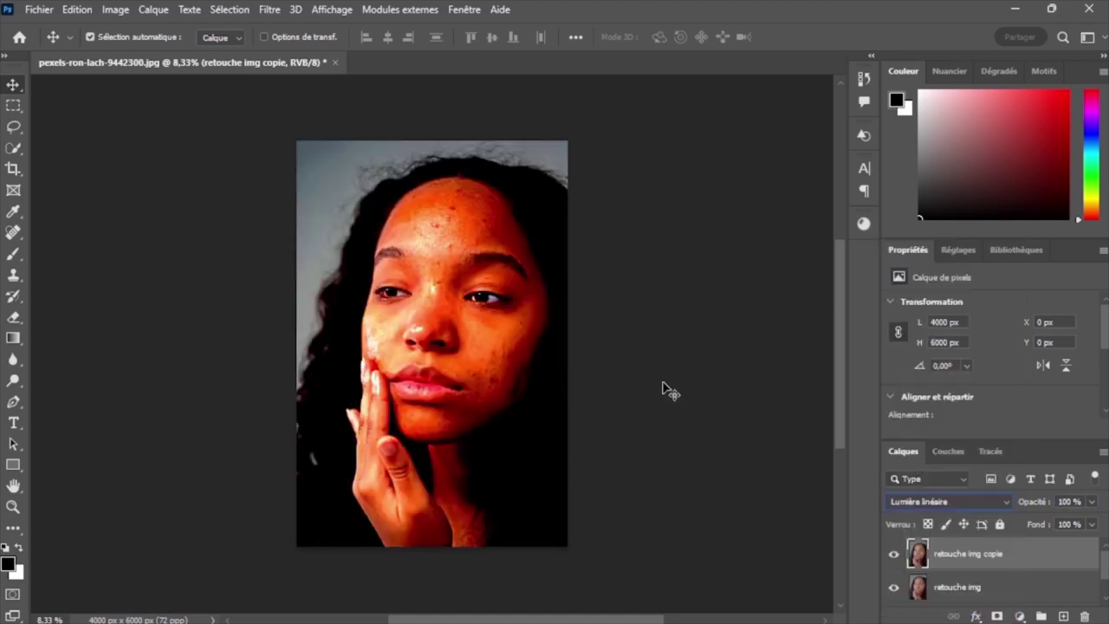
pyautogui.click(268, 10)
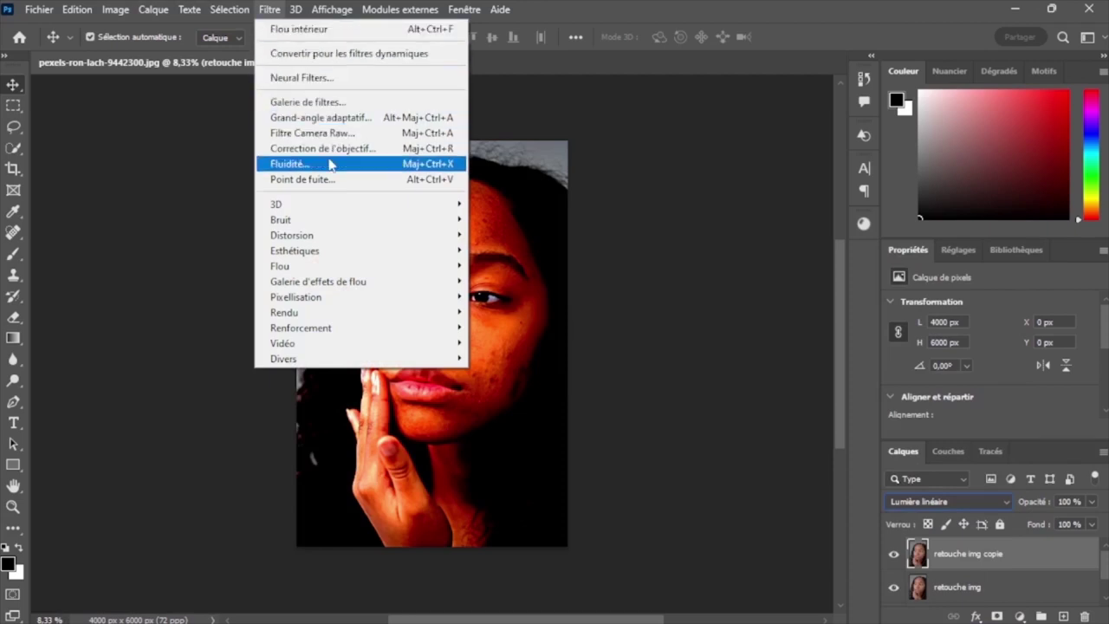
pyautogui.moveTo(284, 359)
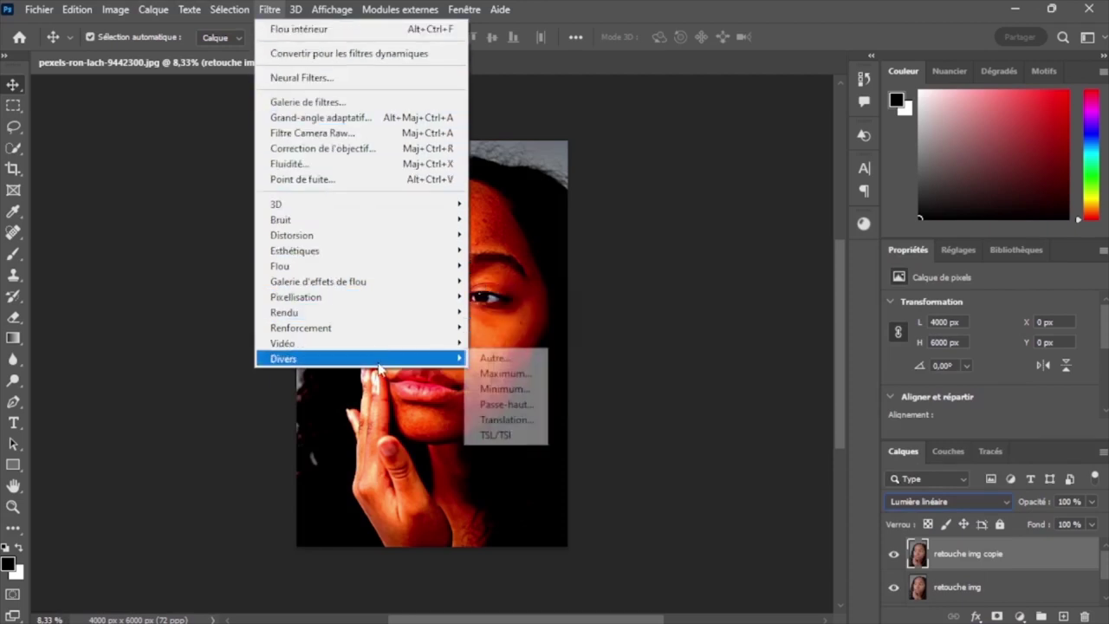
# Apply a Passe-haut filter at 1,3 pixels to retouche img copie after checking the preview
pyautogui.click(505, 405)
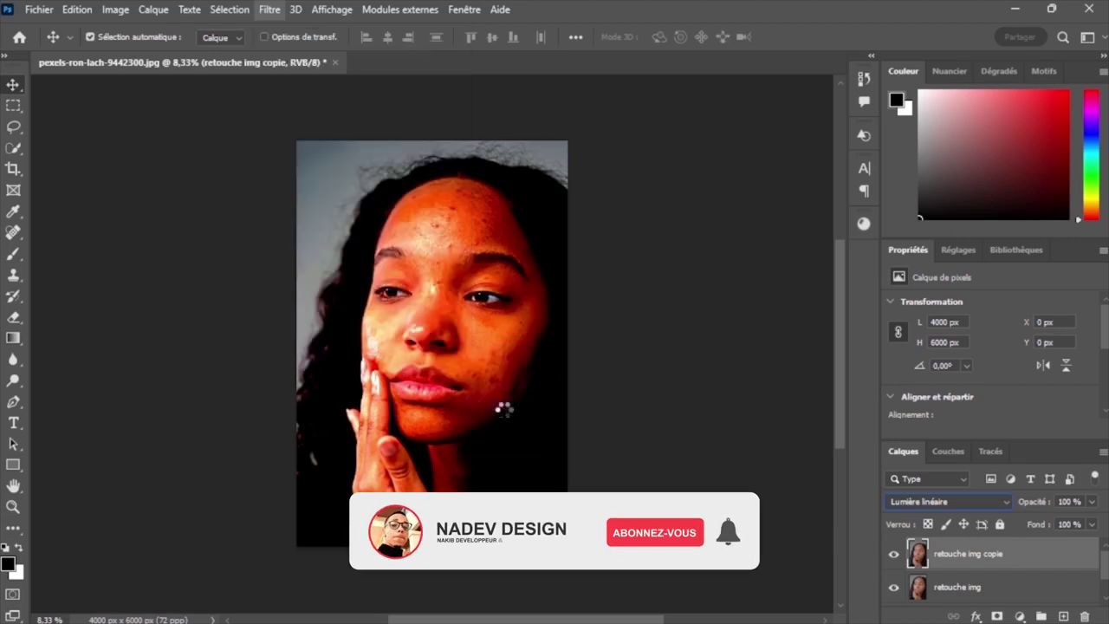
pyautogui.moveTo(517, 110); pyautogui.dragTo(685, 133)
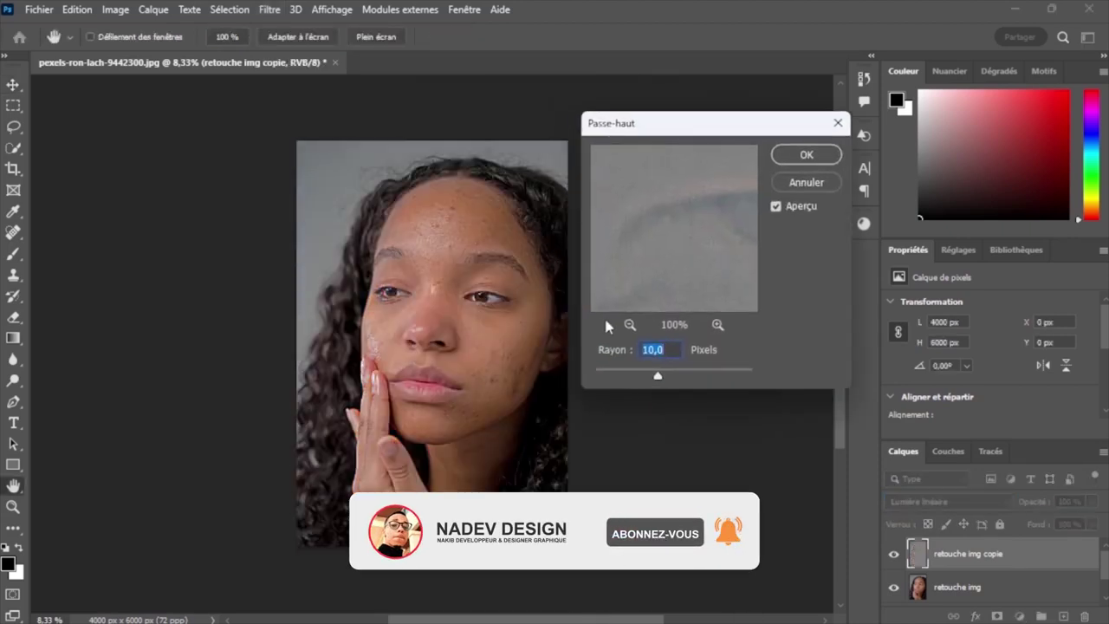
pyautogui.write('1')
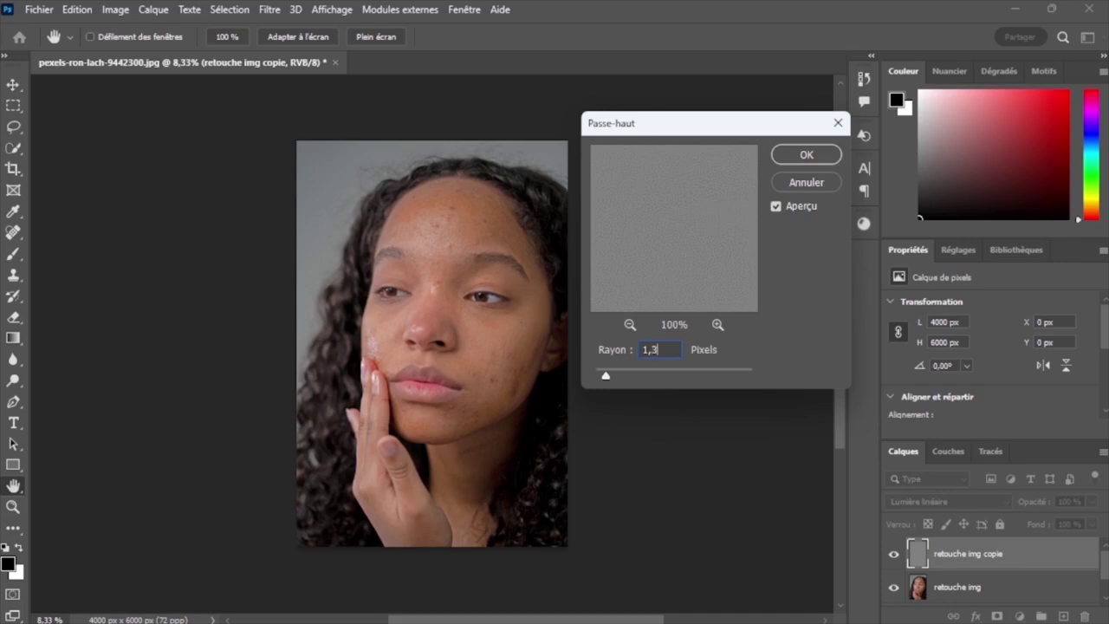
pyautogui.moveTo(685, 169); pyautogui.dragTo(708, 280)
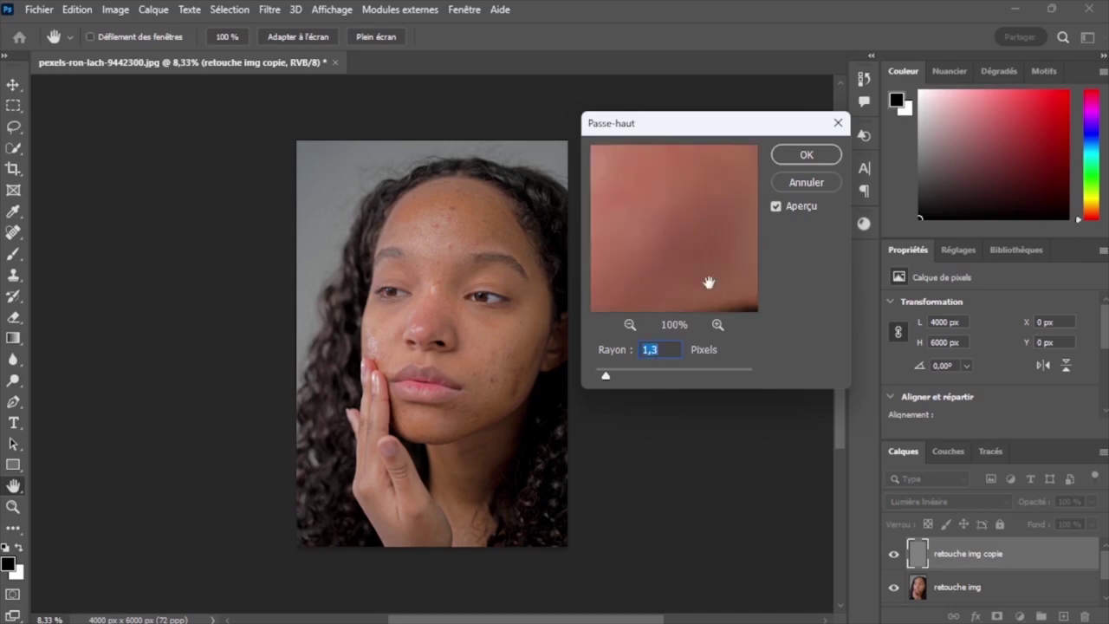
pyautogui.scroll(-5, 670, 252)
pyautogui.click(664, 234)
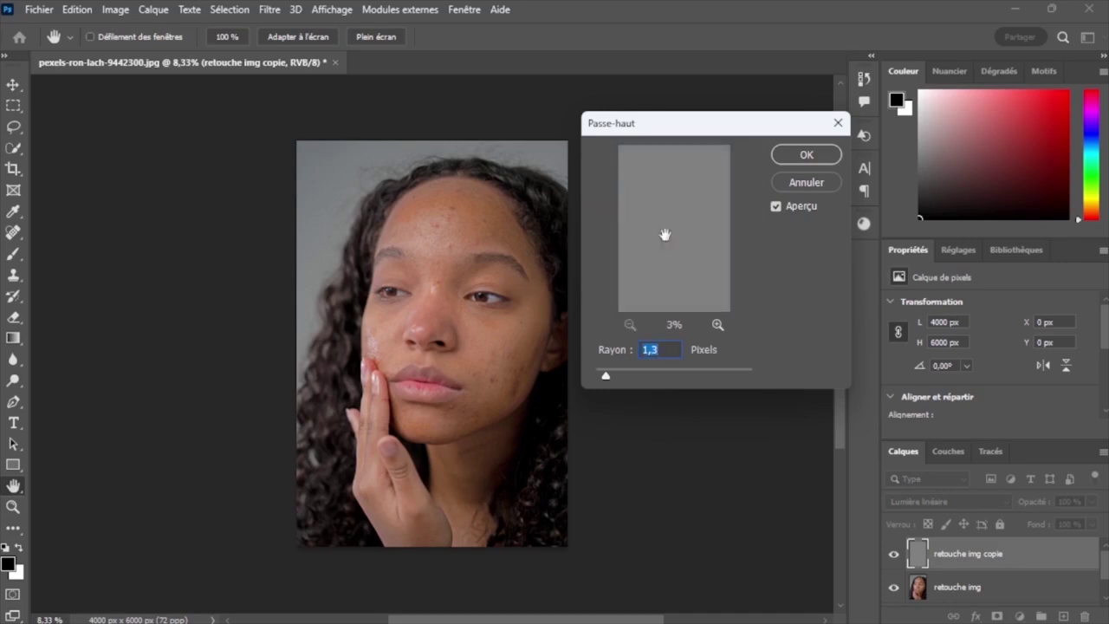
pyautogui.click(718, 325)
pyautogui.moveTo(674, 181)
pyautogui.mouseDown()
pyautogui.moveTo(668, 346)
pyautogui.moveTo(648, 396)
pyautogui.mouseUp()
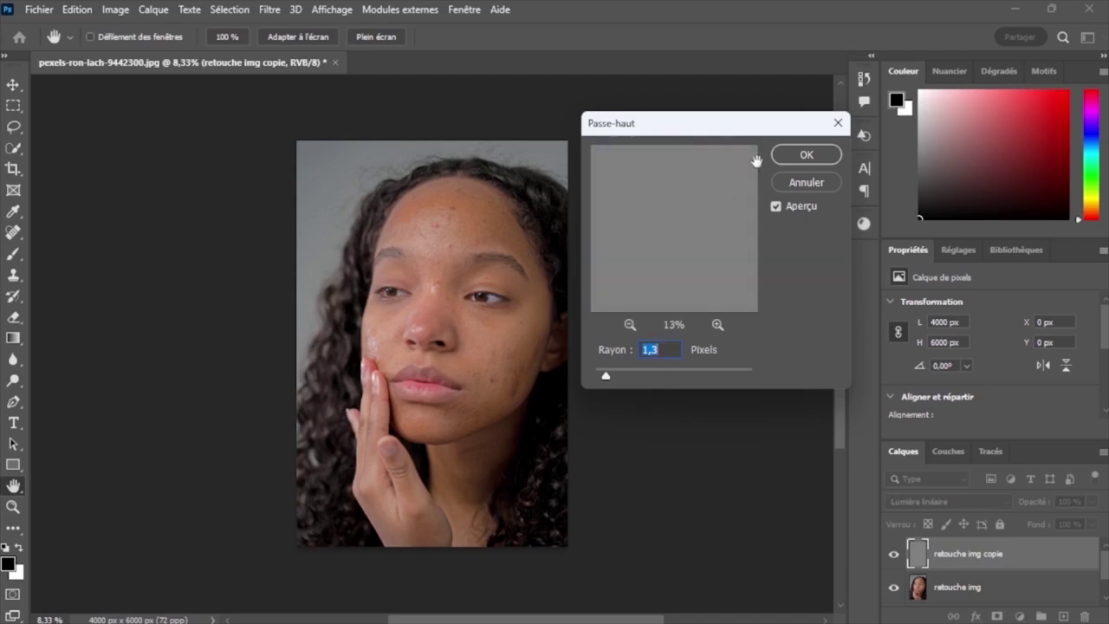
pyautogui.click(806, 156)
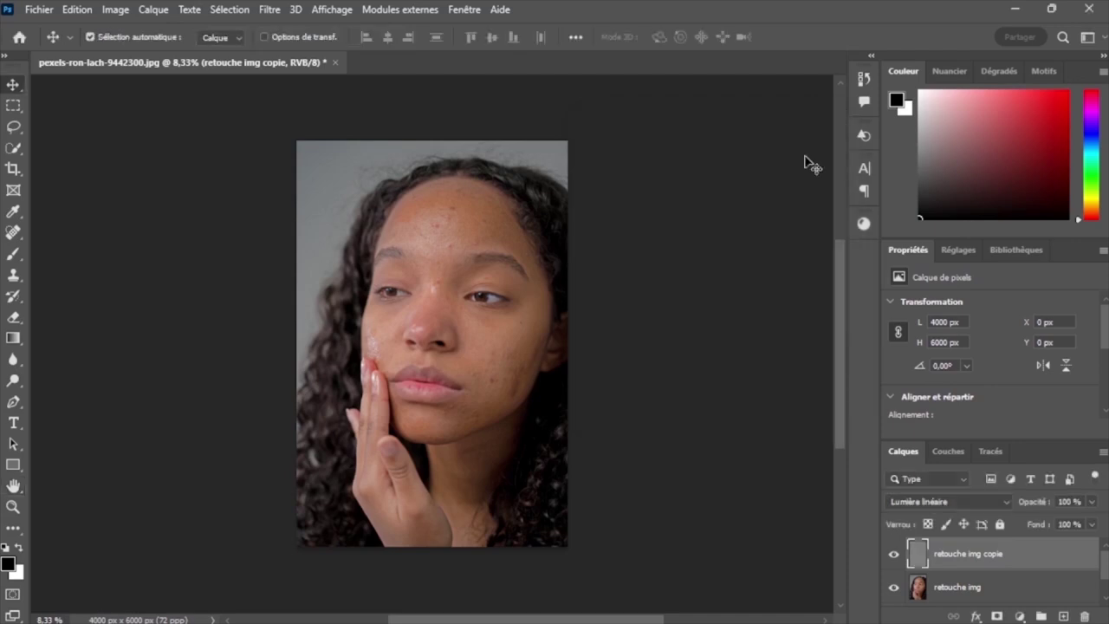
# Duplicate the retouche img layer with Ctrl+J and load its pixels as a selection
pyautogui.scroll(-1, 1105, 574)
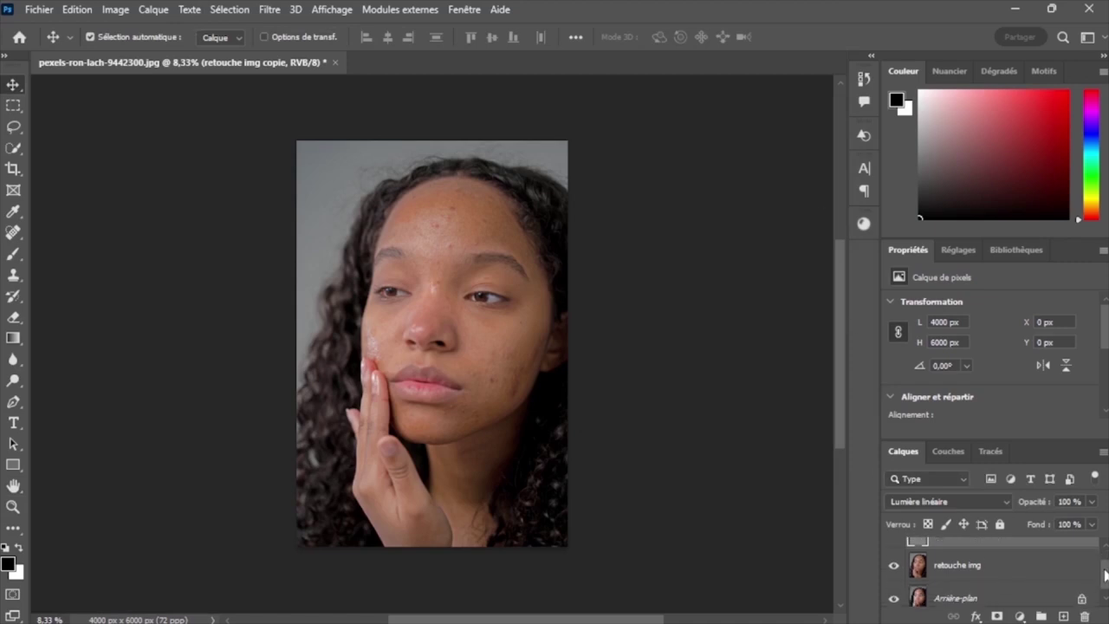
pyautogui.click(934, 572)
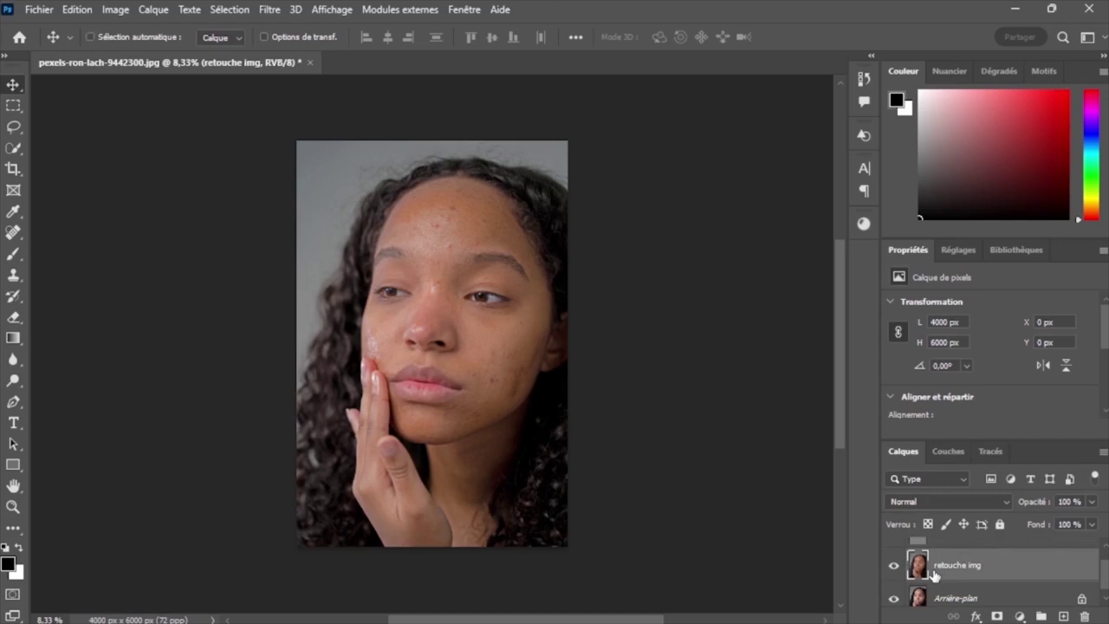
pyautogui.hotkey('ctrl', 'j')
pyautogui.keyDown('ctrl'); pyautogui.click(925, 570); pyautogui.keyUp('ctrl')
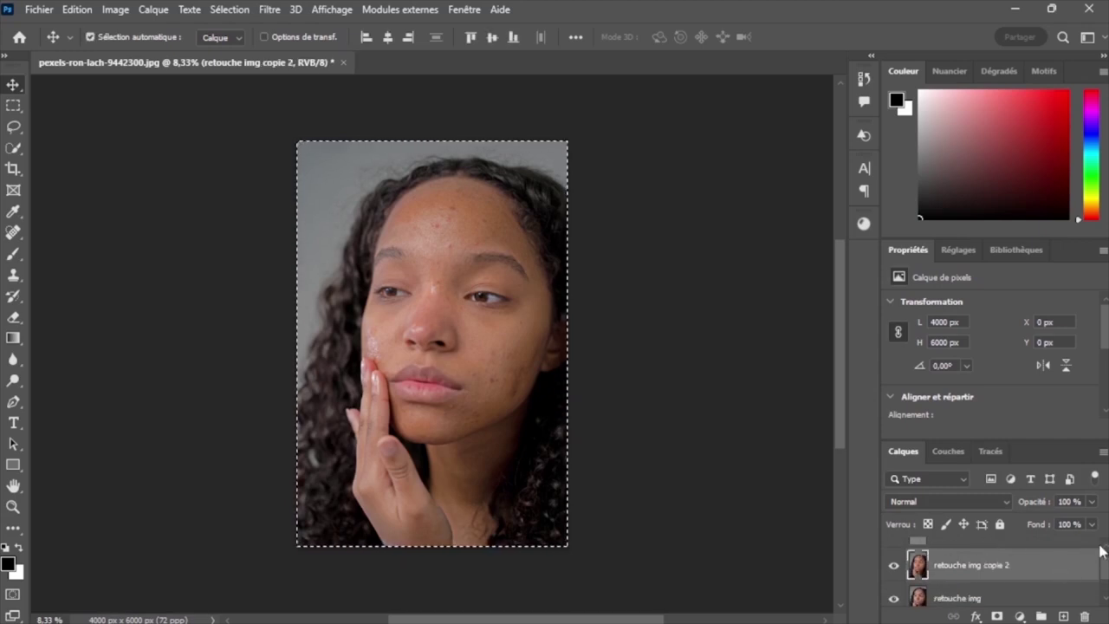
# Merge the grey high-pass layer into the copy with Ctrl+E, then deselect
pyautogui.scroll(1, 1097, 549)
pyautogui.click(992, 562)
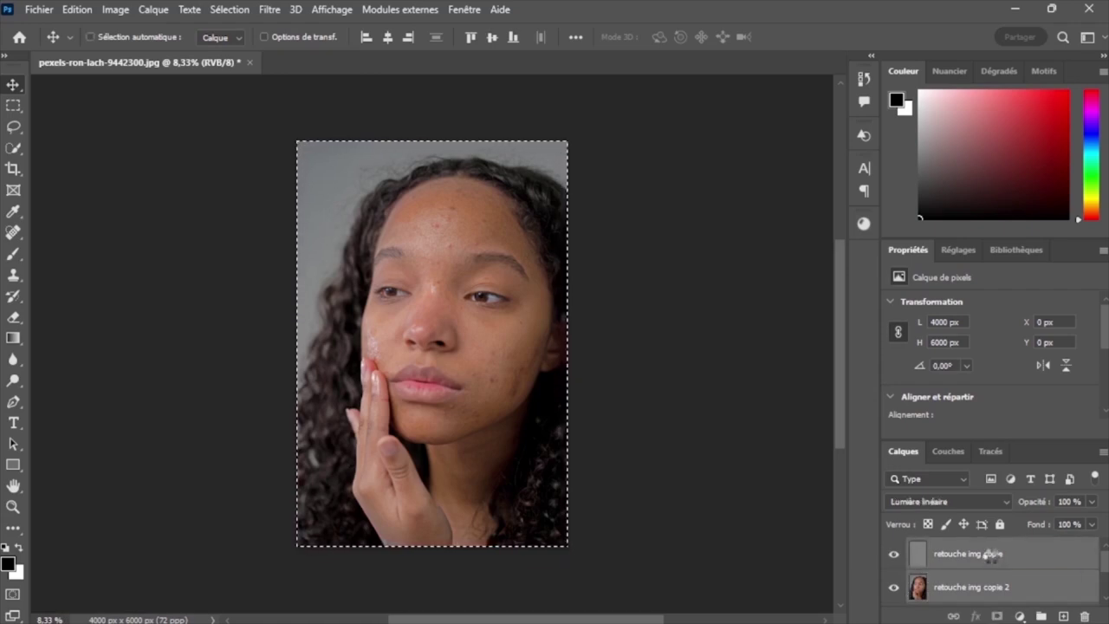
pyautogui.hotkey('ctrl', 'e')
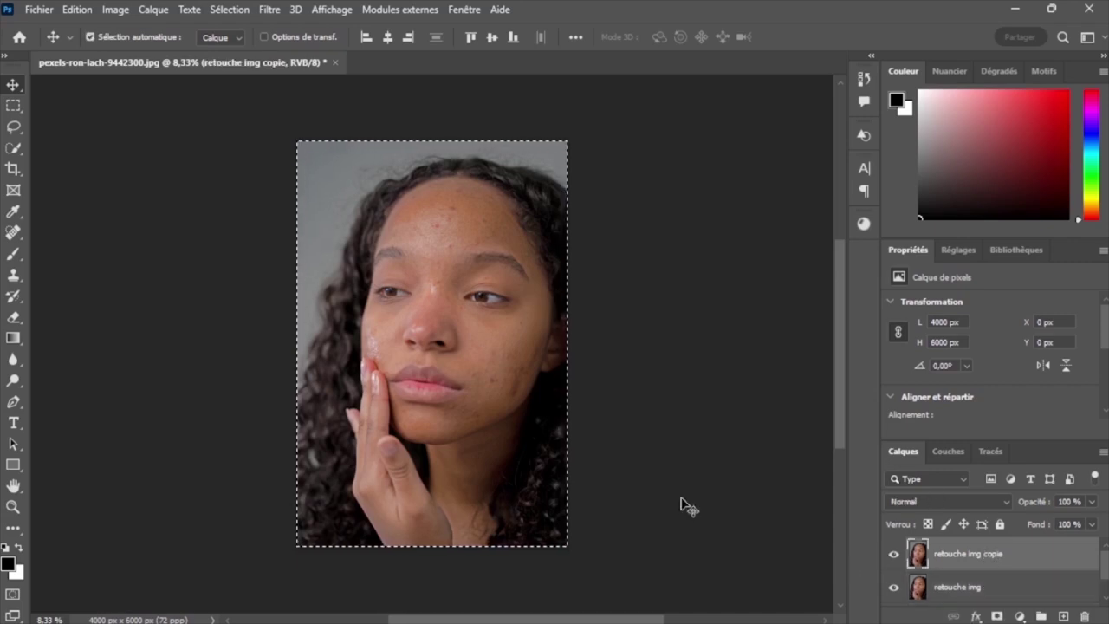
pyautogui.hotkey('ctrl', 'd')
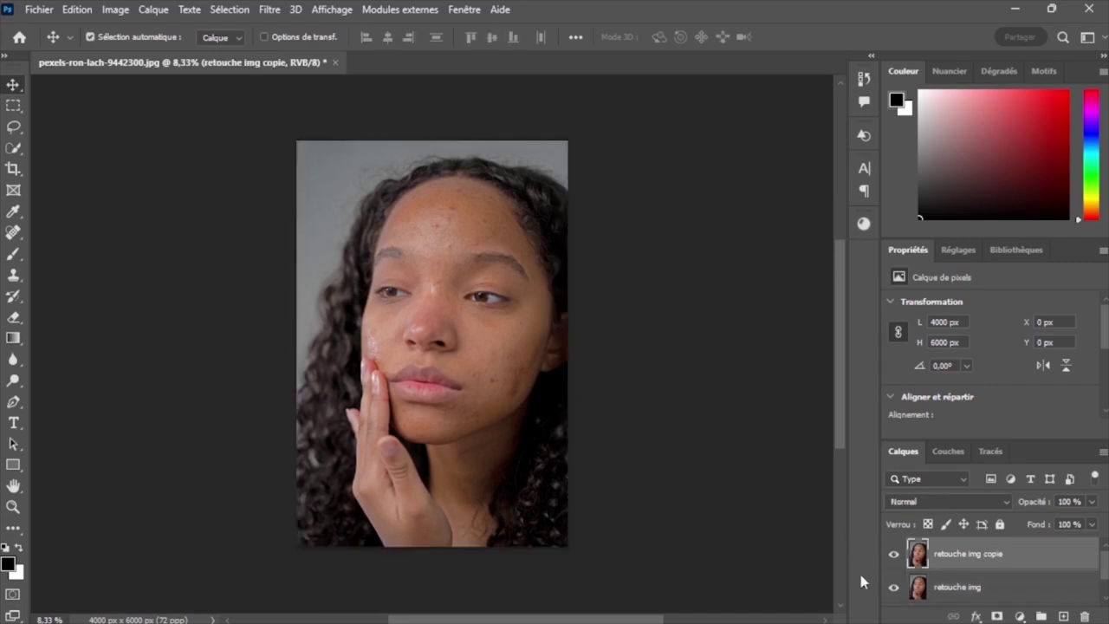
pyautogui.scroll(-1, 432, 338)
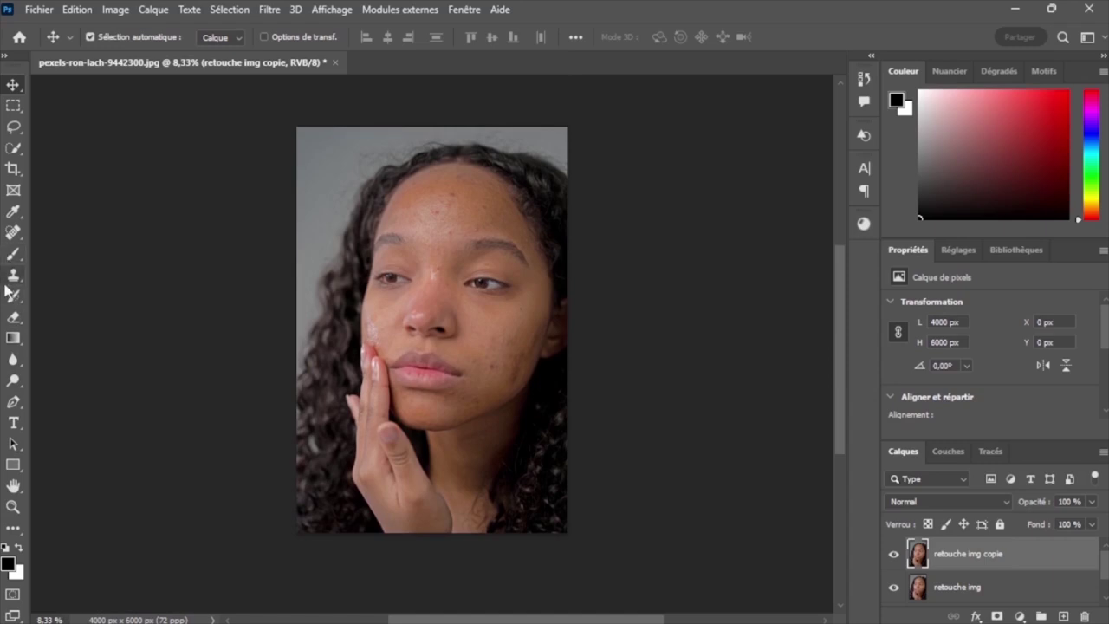
# Zoom the portrait to 16.7% and scroll up to the forehead, ready for spot healing
pyautogui.click(11, 234)
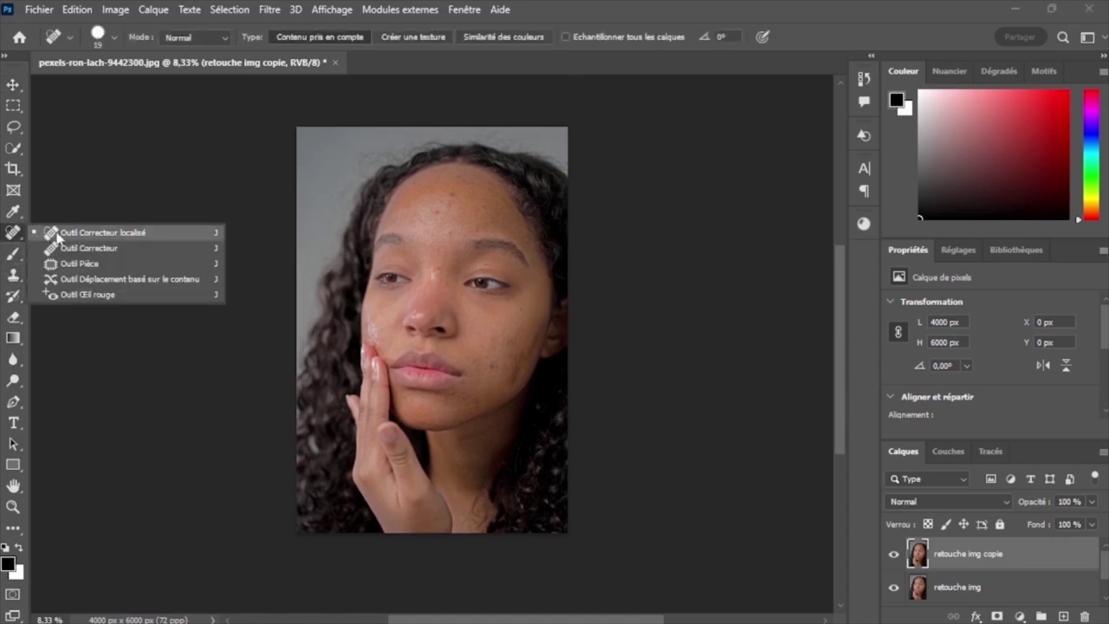
pyautogui.click(94, 238)
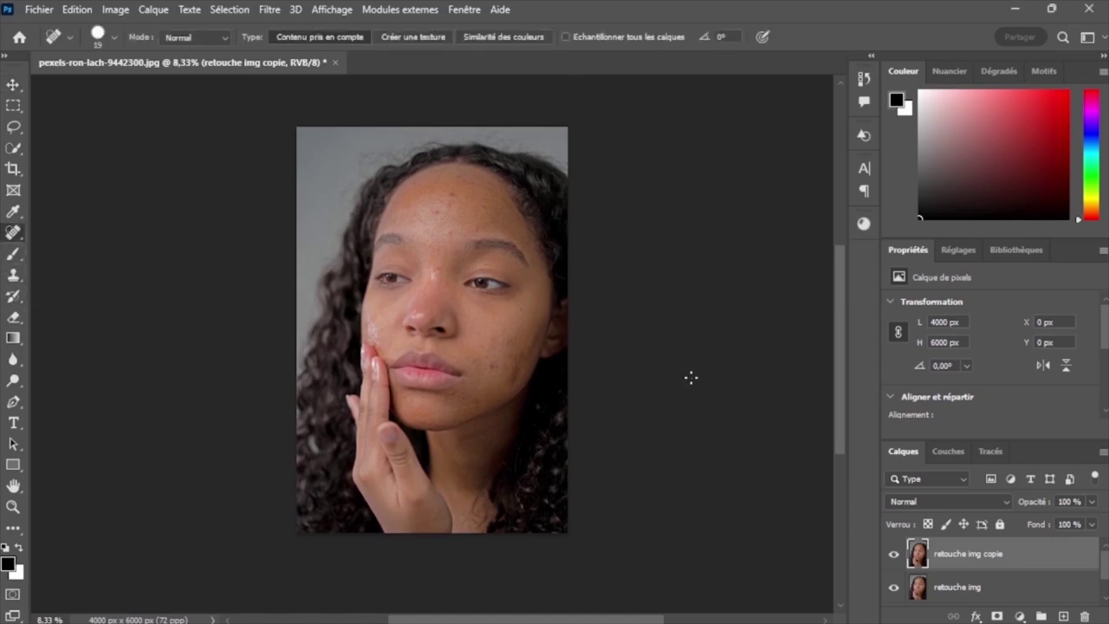
pyautogui.click(13, 507)
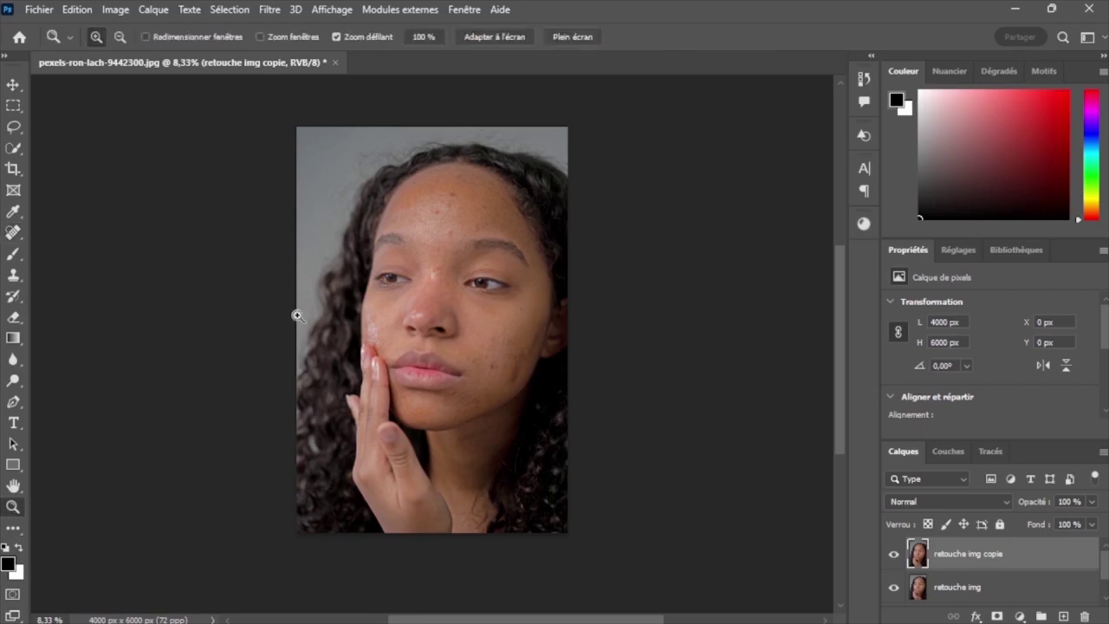
pyautogui.click(257, 247)
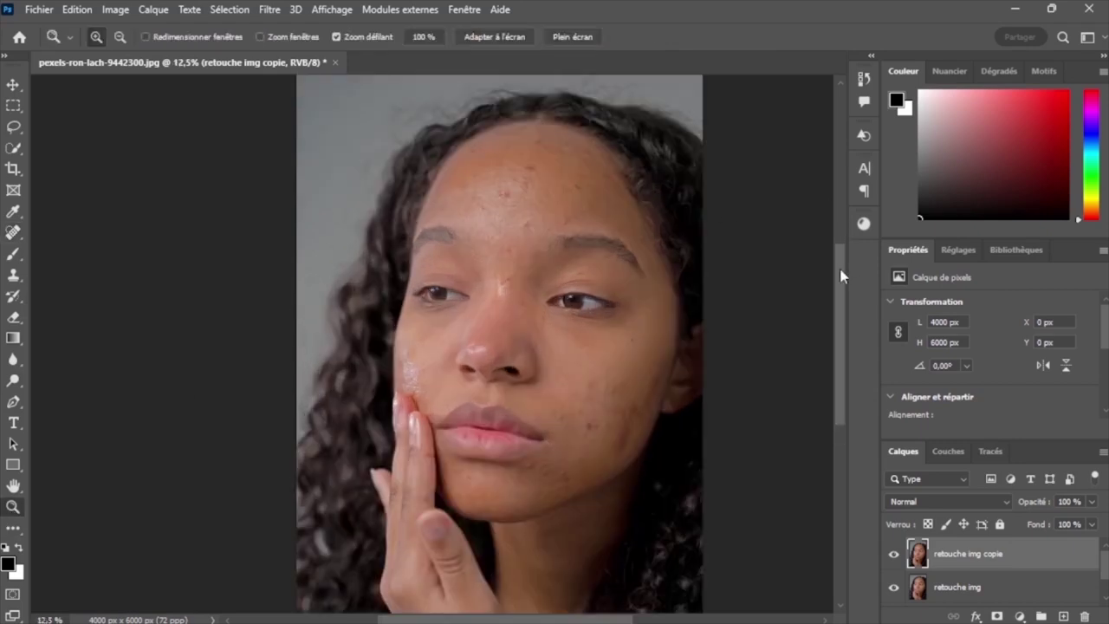
pyautogui.moveTo(840, 275); pyautogui.dragTo(841, 253)
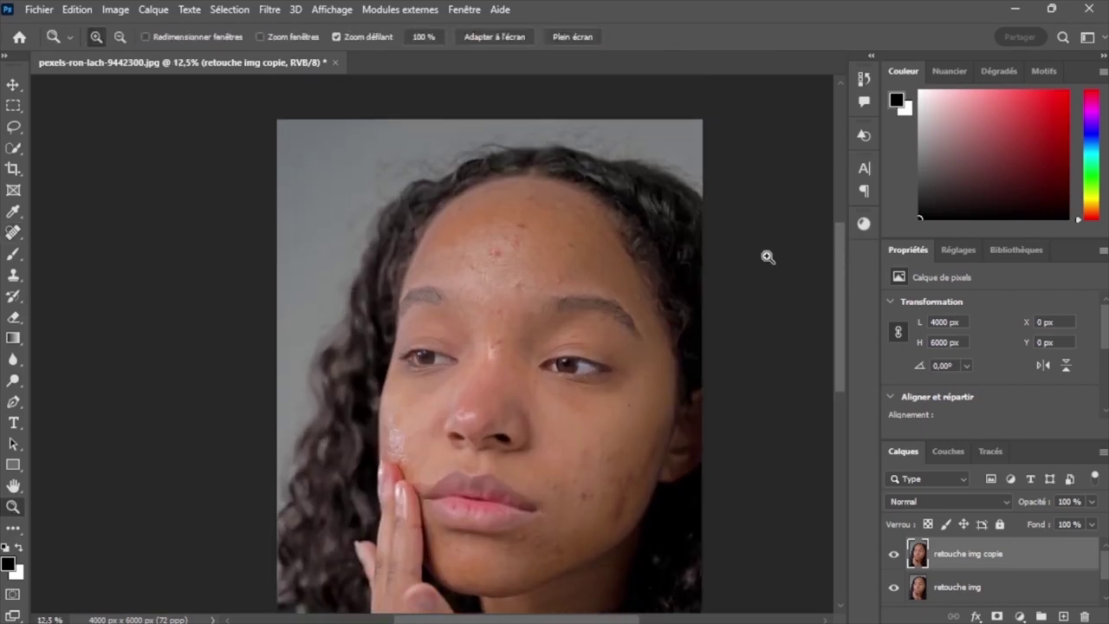
pyautogui.click(767, 257)
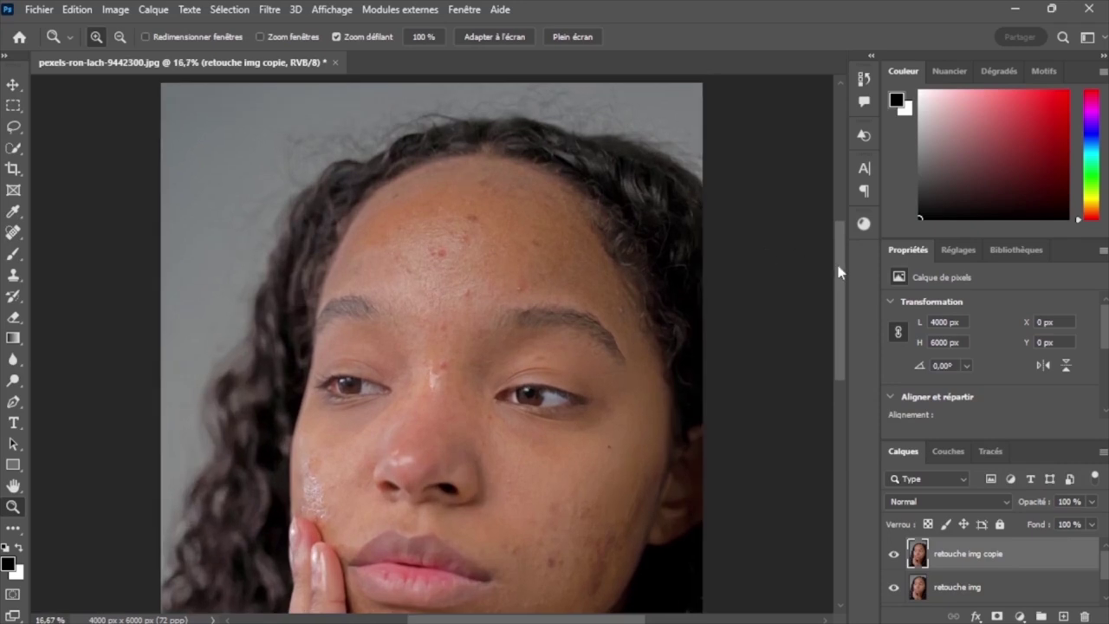
pyautogui.moveTo(839, 271); pyautogui.dragTo(838, 254)
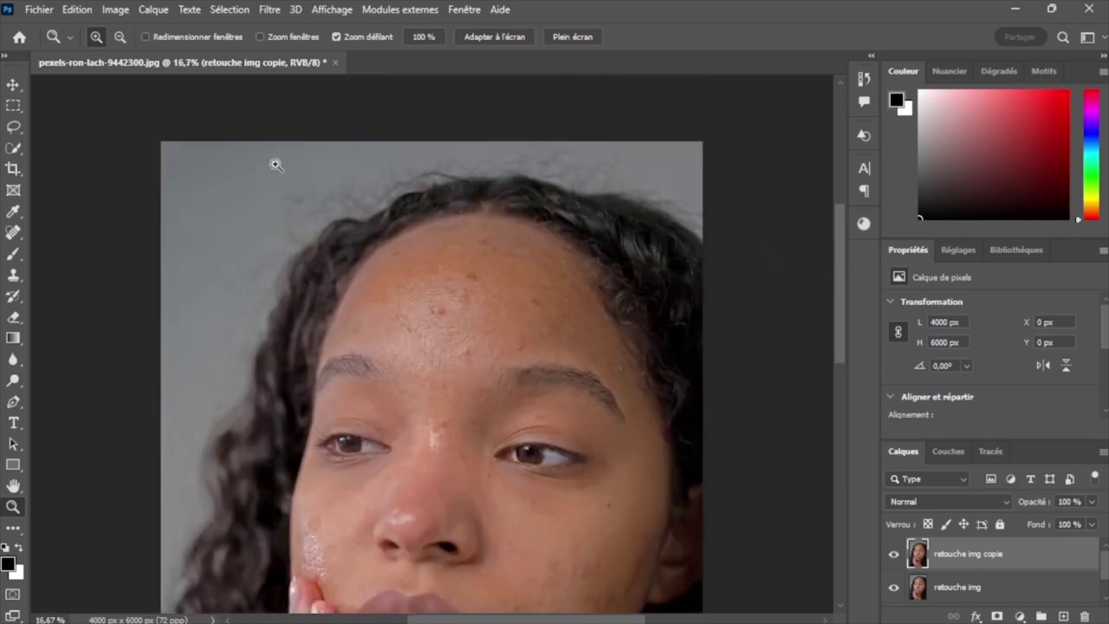
pyautogui.click(12, 232)
# Choose the Spot Healing Brush and set its size to 93 px
pyautogui.rightClick(12, 234)
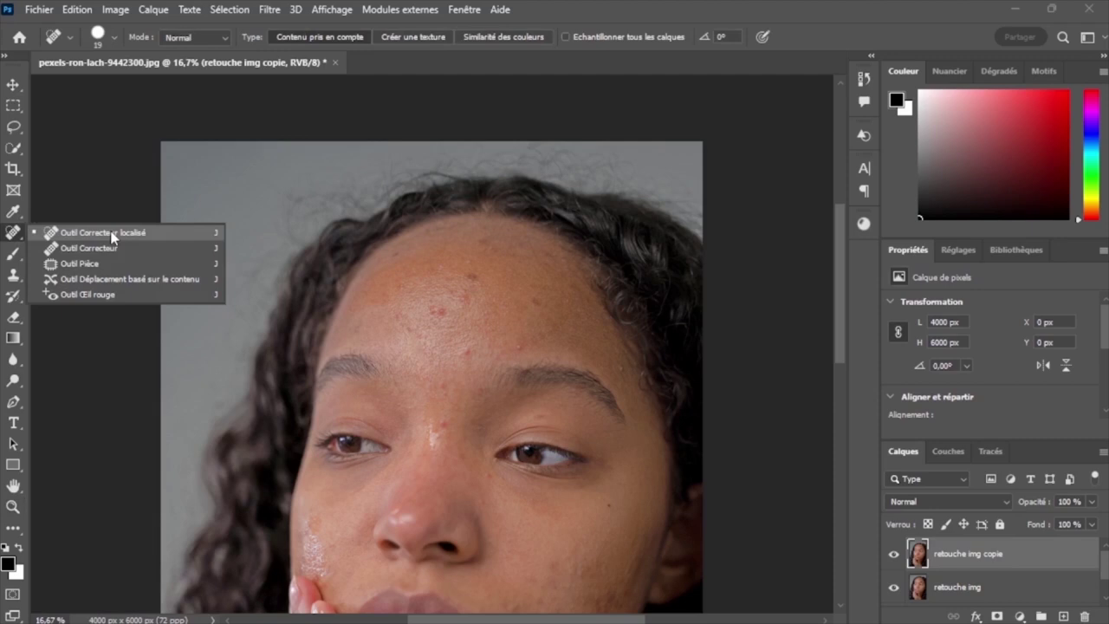
pyautogui.click(111, 233)
pyautogui.click(113, 36)
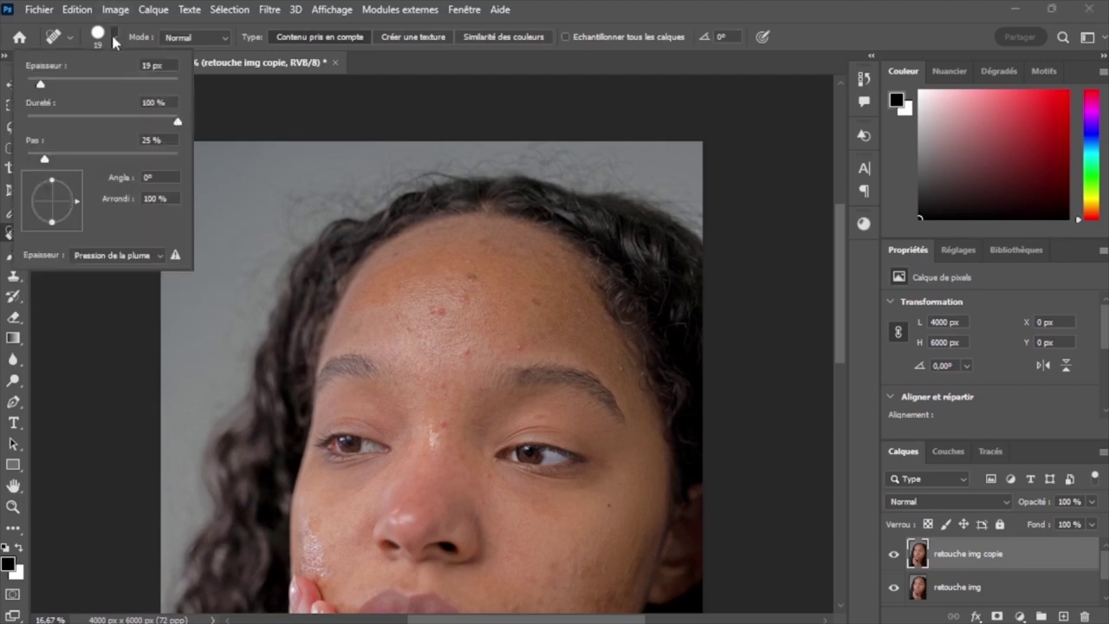
pyautogui.click(74, 84)
pyautogui.write('93')
pyautogui.click(439, 310)
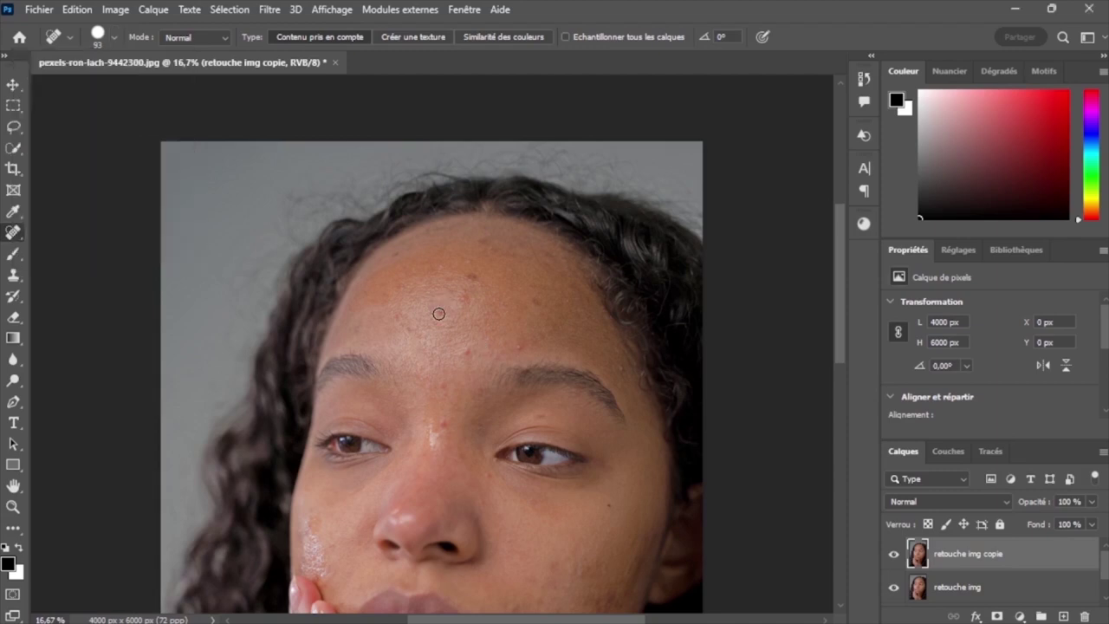
# Heal forehead, between-eyebrow and nose-bridge blemishes, then enlarge the brush to 197 px
pyautogui.click(438, 314)
pyautogui.click(467, 349)
pyautogui.moveTo(517, 339)
pyautogui.mouseDown()
pyautogui.moveTo(519, 349)
pyautogui.moveTo(457, 381)
pyautogui.mouseUp()
pyautogui.moveTo(459, 271)
pyautogui.mouseDown()
pyautogui.moveTo(499, 291)
pyautogui.moveTo(450, 288)
pyautogui.moveTo(473, 320)
pyautogui.mouseUp()
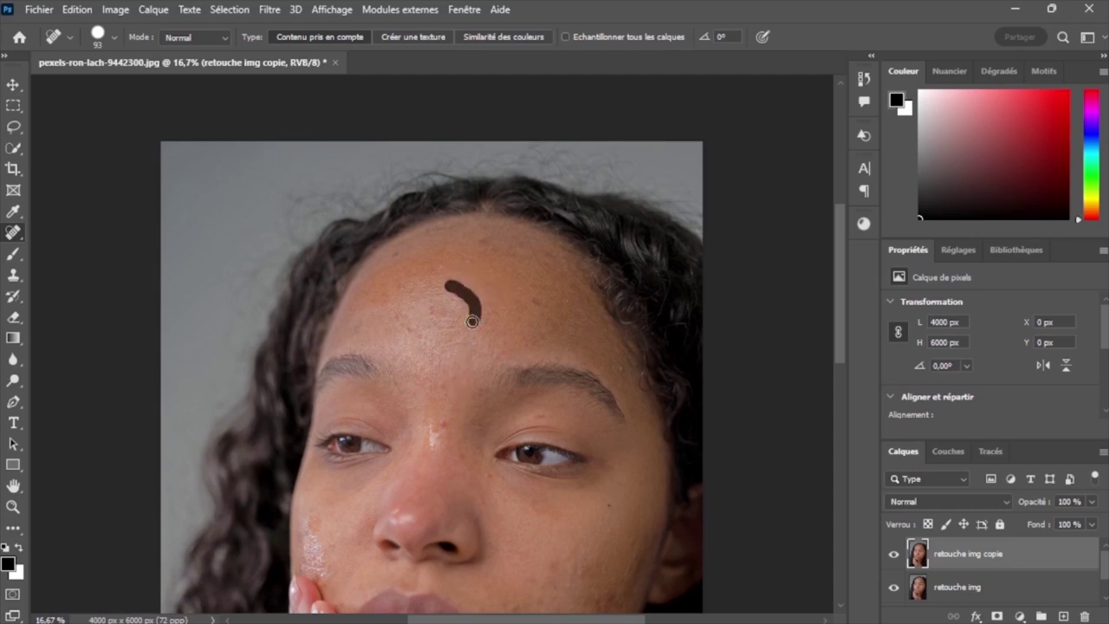
pyautogui.moveTo(533, 300); pyautogui.dragTo(572, 329)
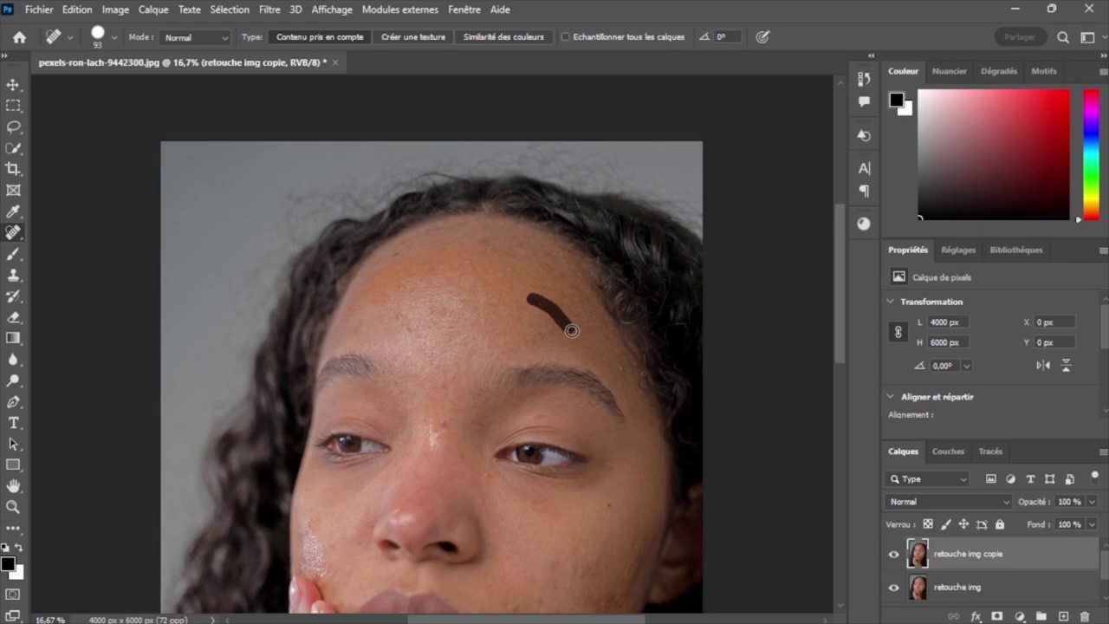
pyautogui.moveTo(445, 375); pyautogui.dragTo(445, 434)
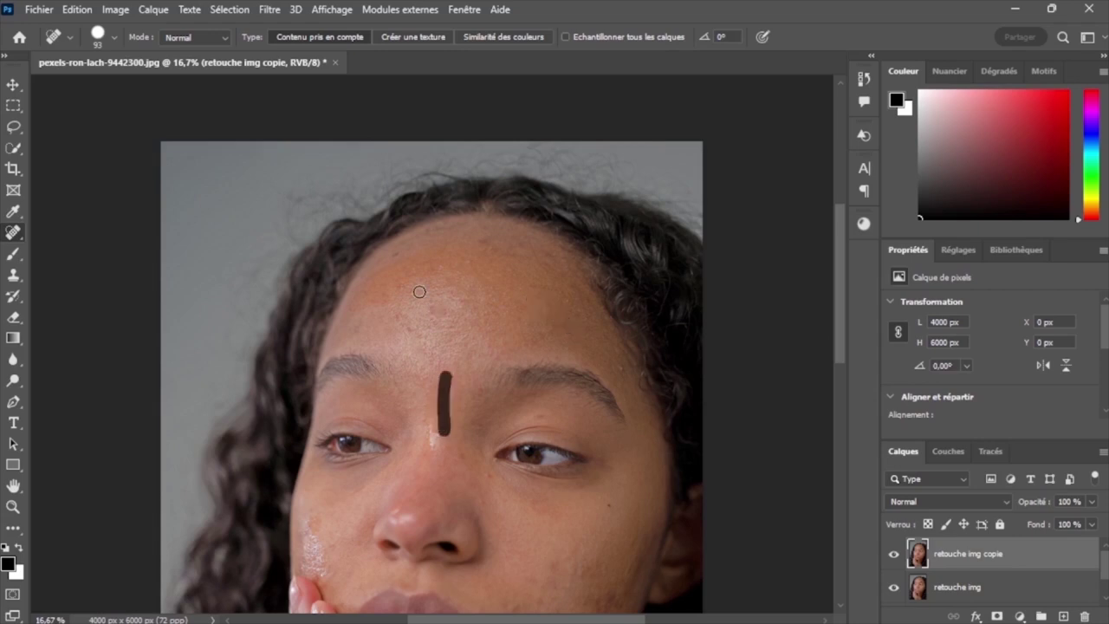
pyautogui.moveTo(555, 322)
pyautogui.mouseDown()
pyautogui.moveTo(613, 355)
pyautogui.moveTo(628, 376)
pyautogui.mouseUp()
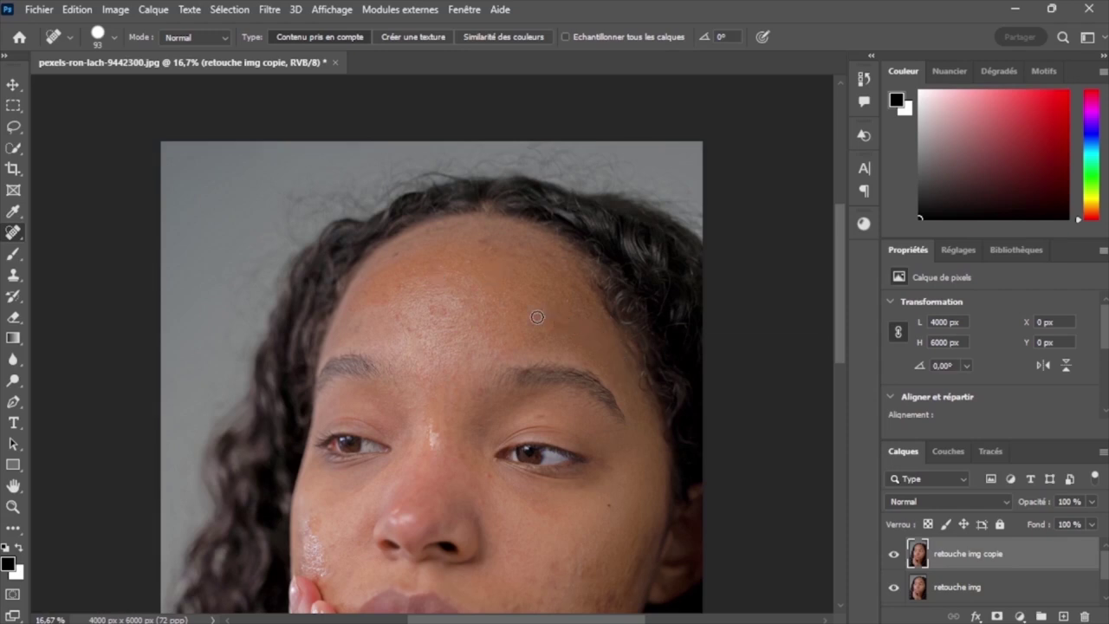
pyautogui.moveTo(462, 256)
pyautogui.mouseDown()
pyautogui.moveTo(477, 273)
pyautogui.moveTo(401, 319)
pyautogui.mouseUp()
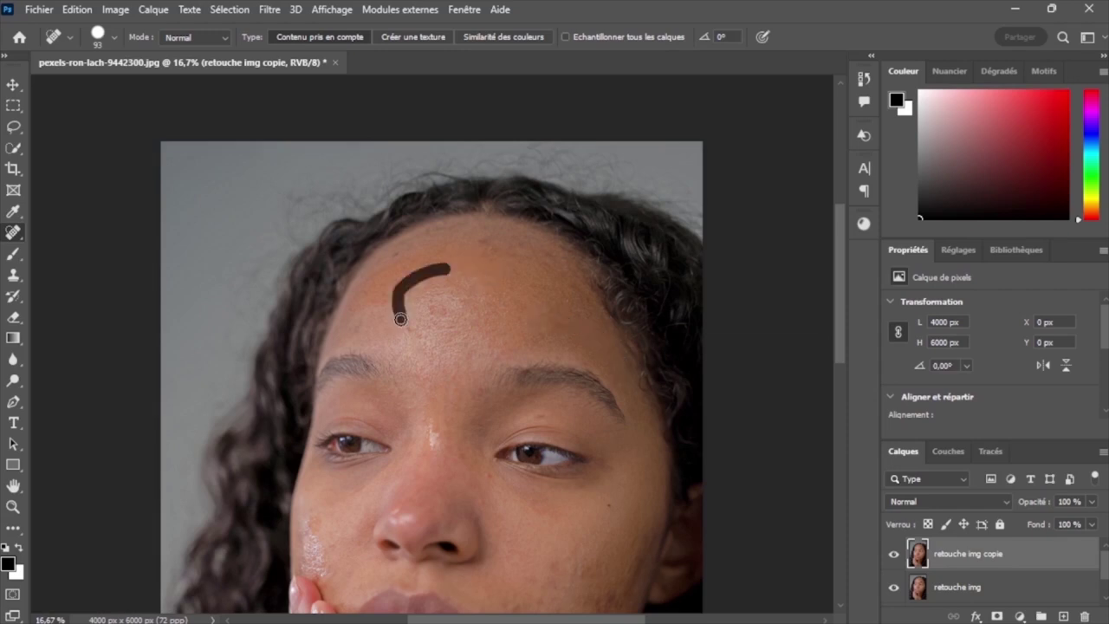
pyautogui.click(114, 37)
pyautogui.moveTo(128, 83); pyautogui.dragTo(138, 87)
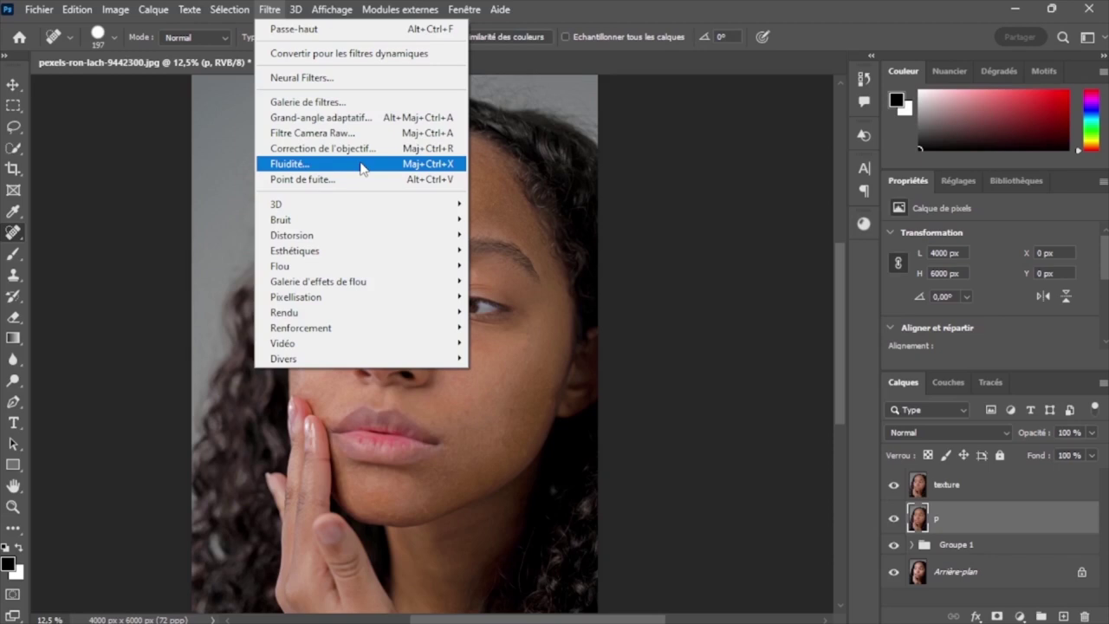
pyautogui.moveTo(358, 266)
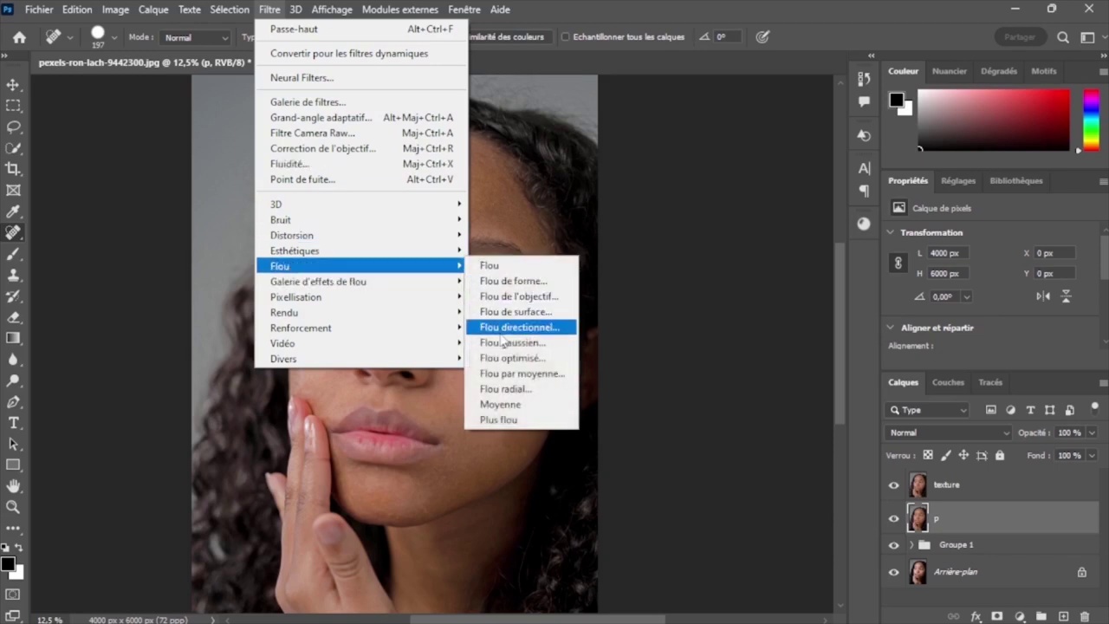
# Gaussian-blur layer p with radius 5 and set the texture layer to Lumière vive
pyautogui.click(509, 342)
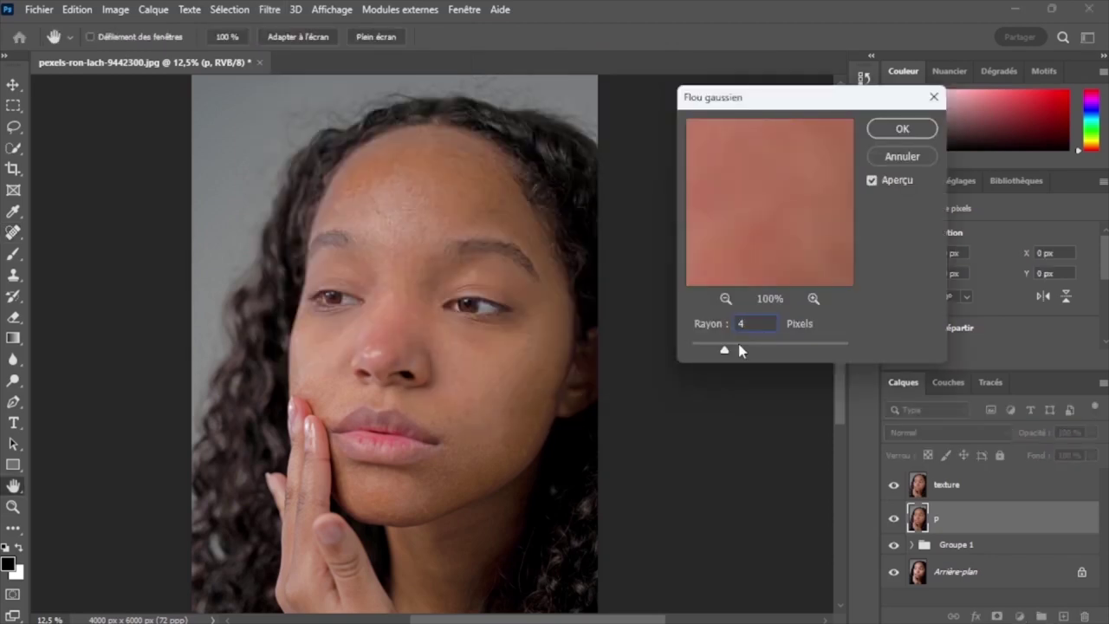
pyautogui.write('5')
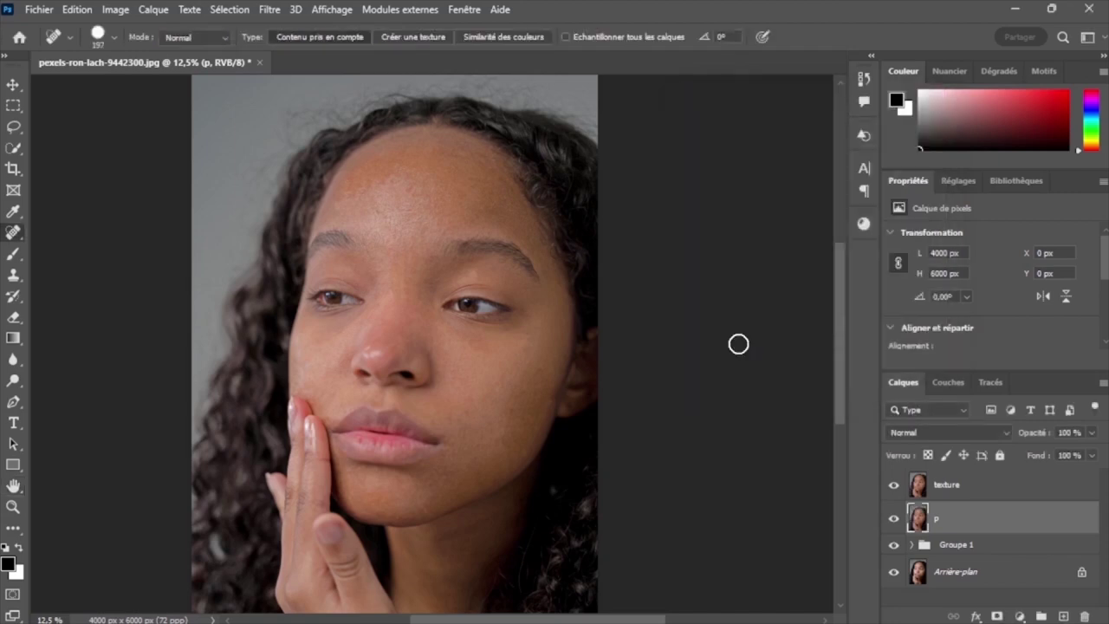
pyautogui.click(945, 484)
pyautogui.click(1002, 432)
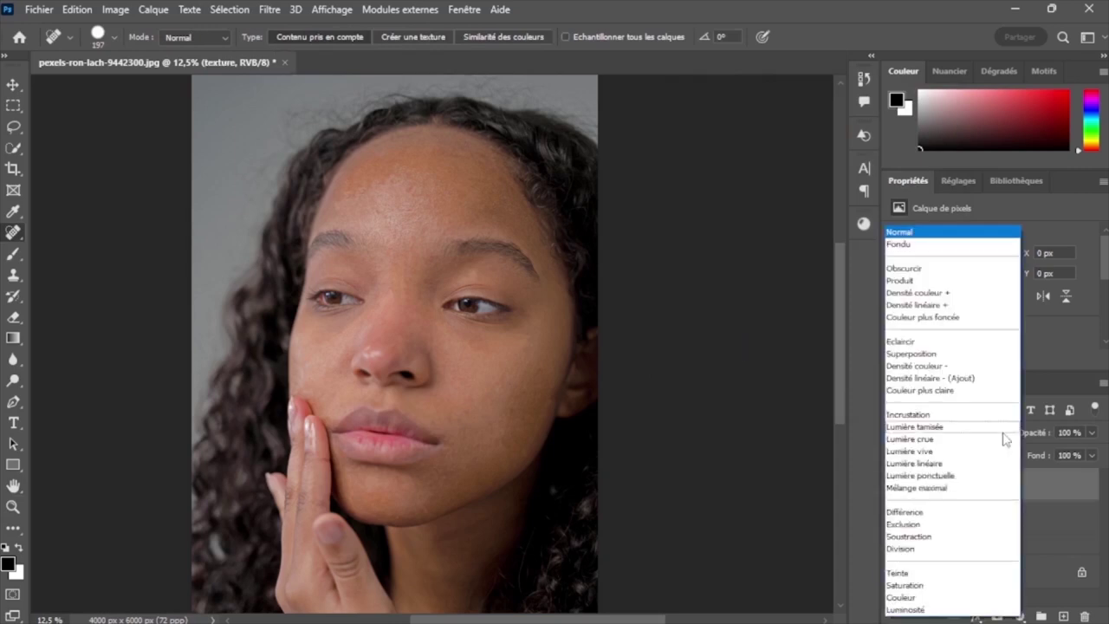
pyautogui.click(906, 451)
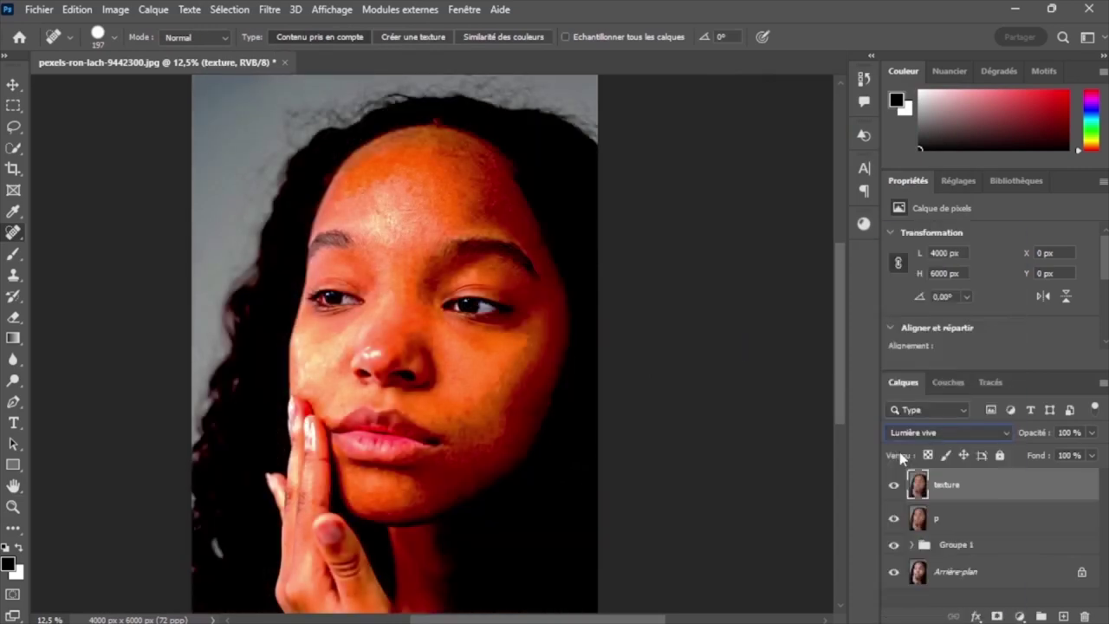
# Apply Image to texture from layer p using Soustraction, Echelle 2 and Décalage 128
pyautogui.click(115, 10)
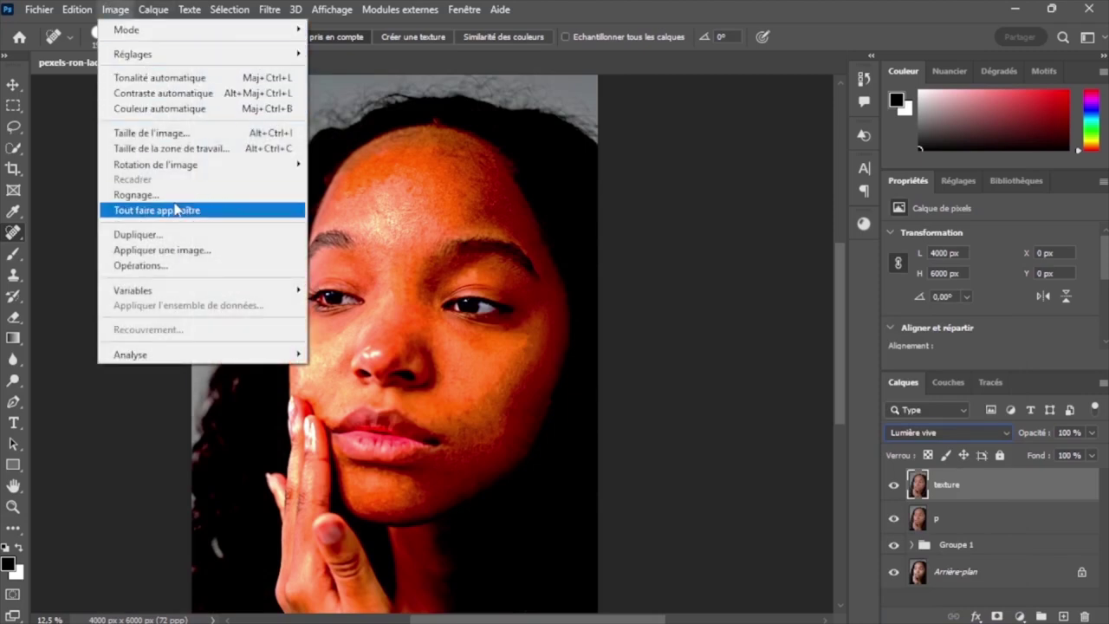
pyautogui.click(200, 251)
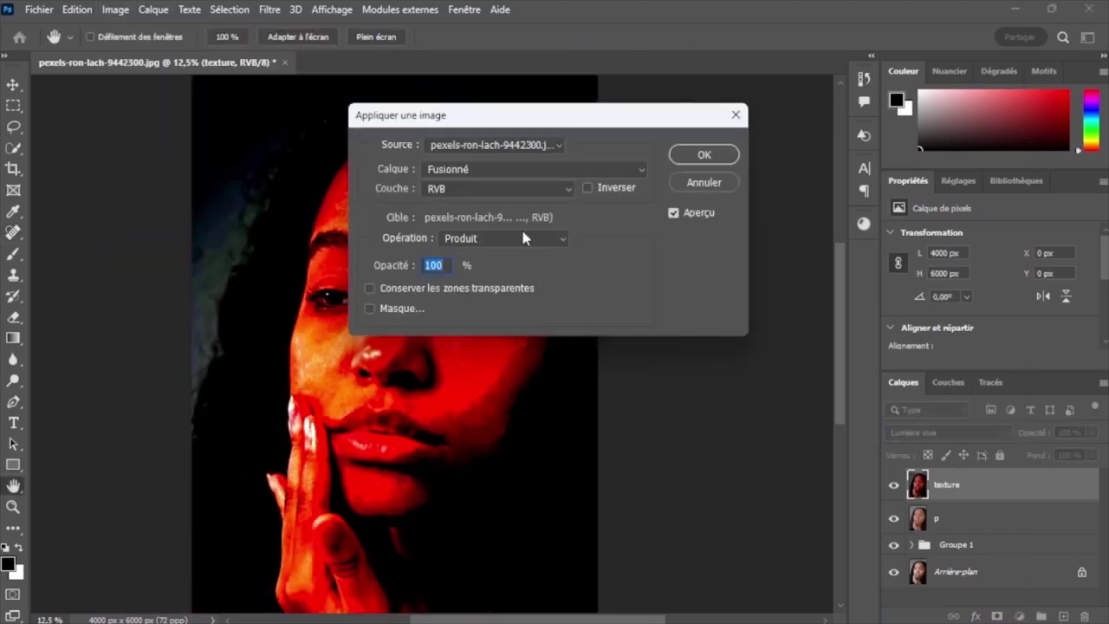
pyautogui.click(595, 169)
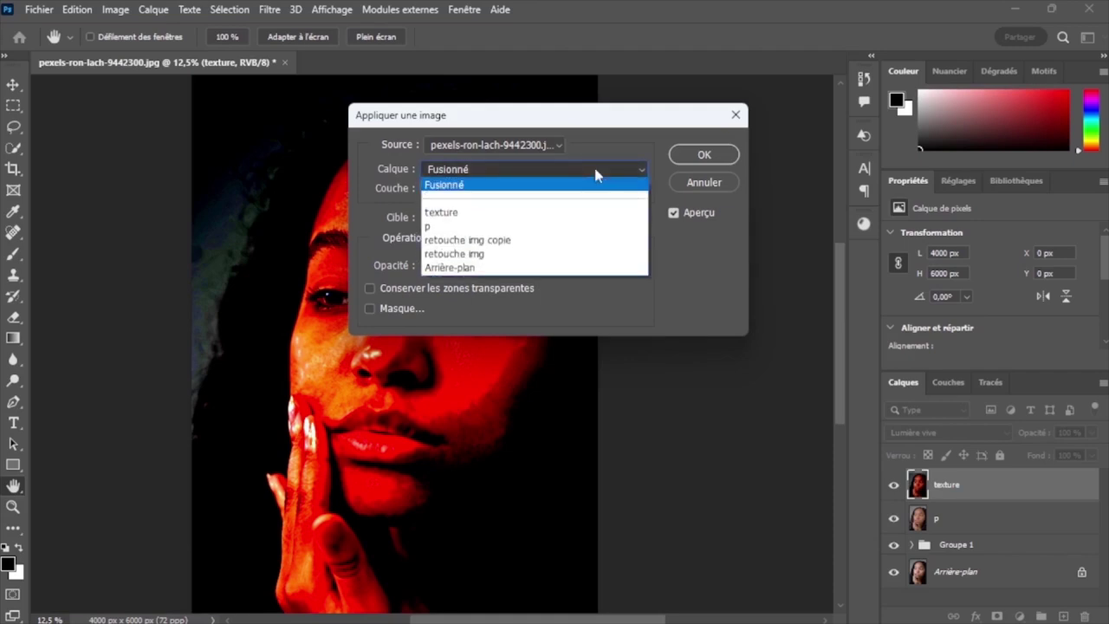
pyautogui.click(435, 229)
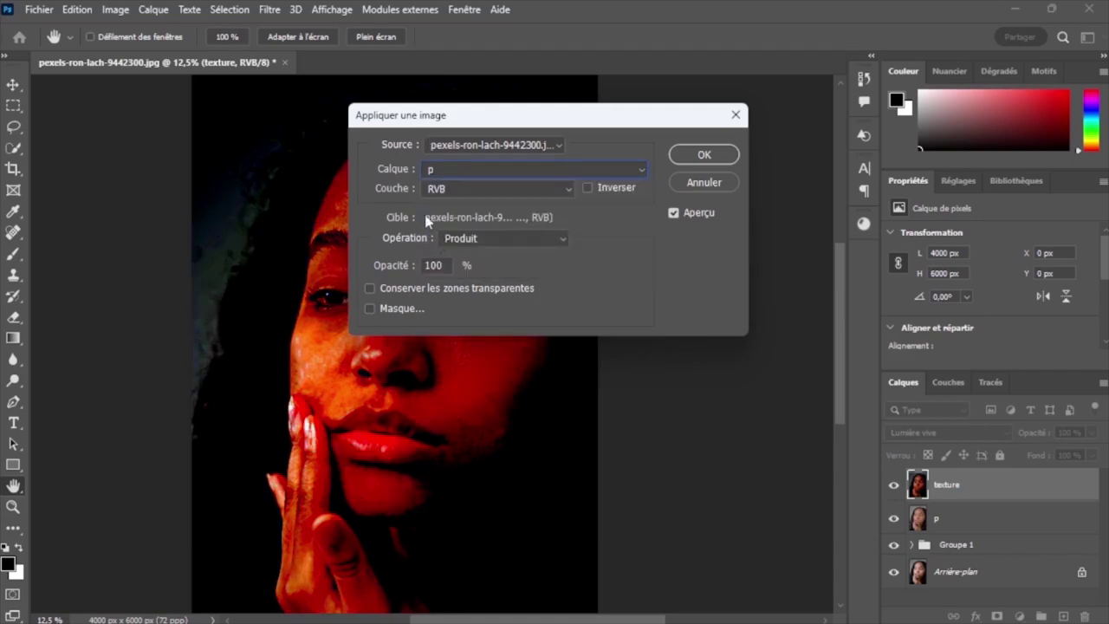
pyautogui.click(553, 250)
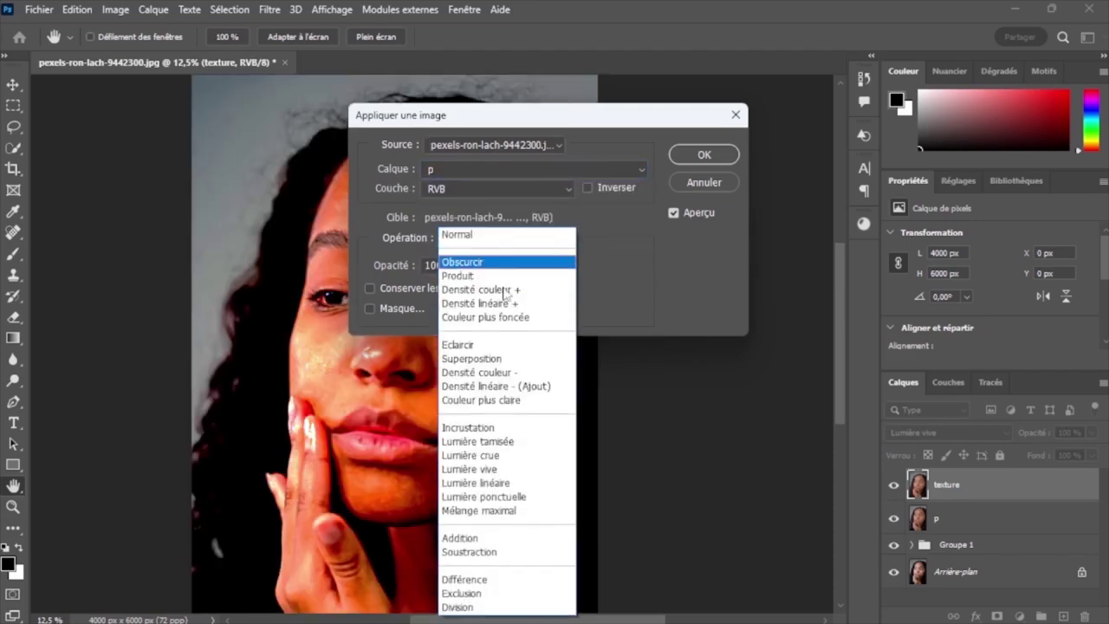
pyautogui.click(465, 552)
pyautogui.write('2')
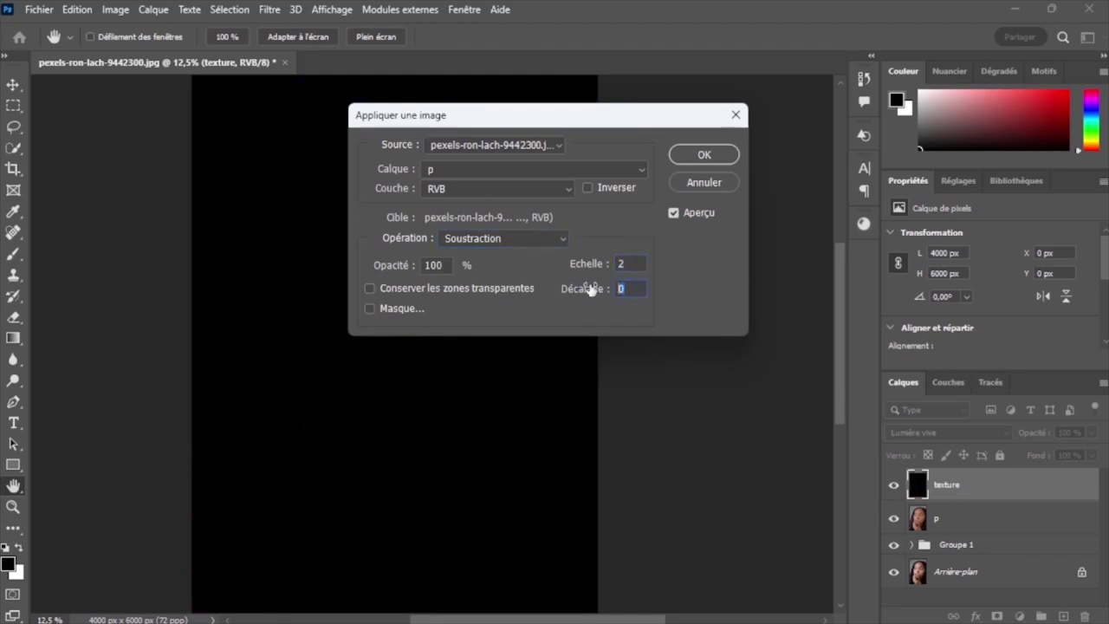
pyautogui.write('128')
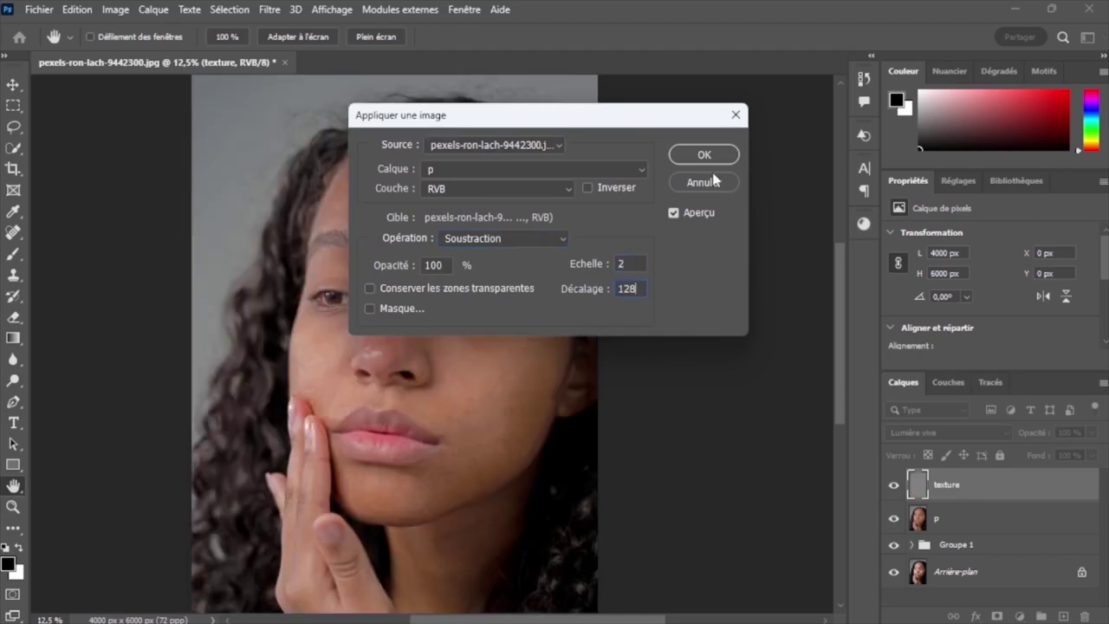
pyautogui.click(707, 154)
# Lasso a 30 px-feathered forehead patch on layer p and Gaussian-blur it at radius 30
pyautogui.press('j')
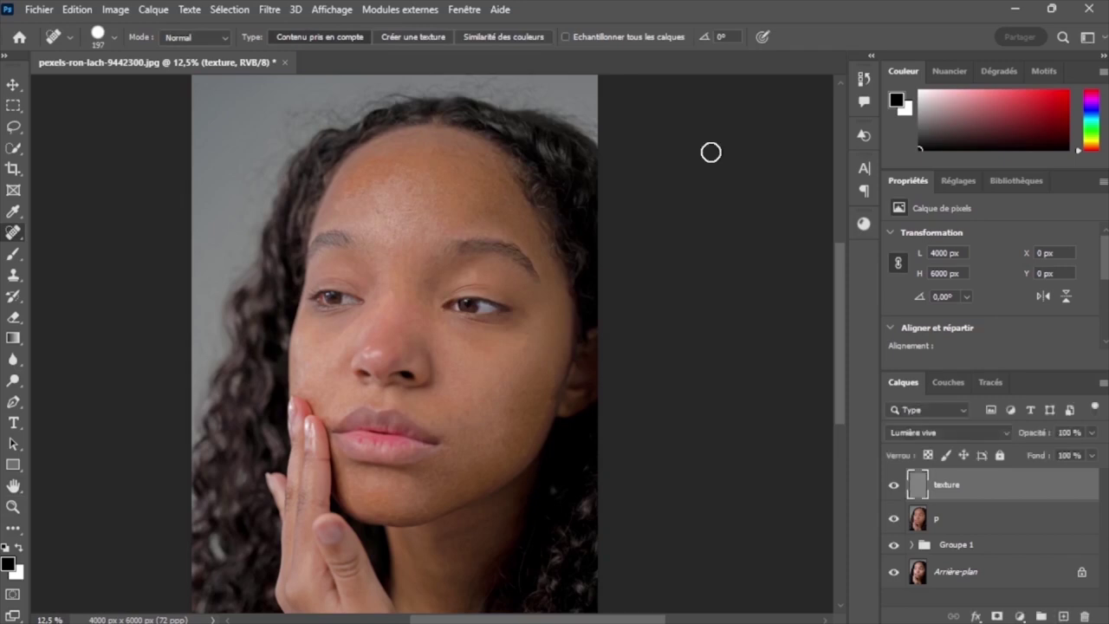
pyautogui.press('l')
pyautogui.hotkey('alt', '[')
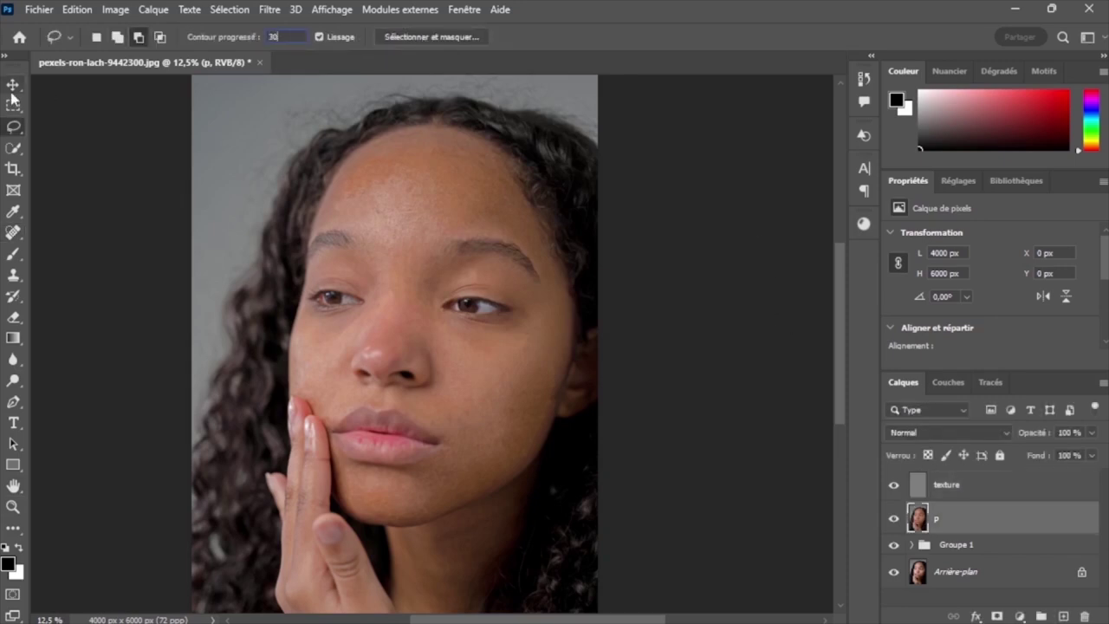
pyautogui.press('Return')
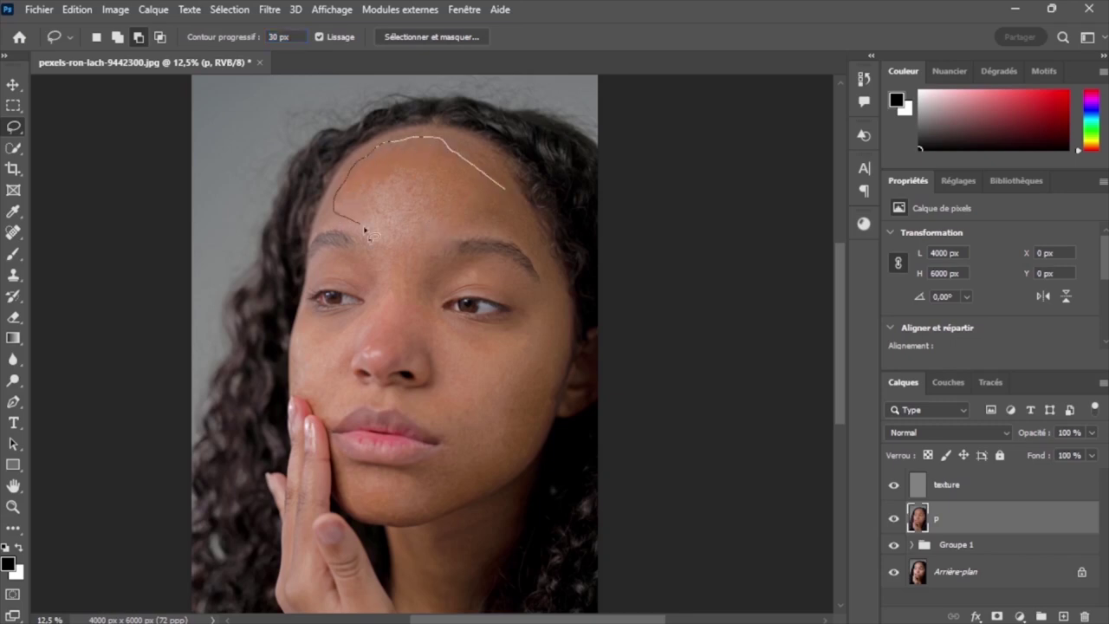
pyautogui.moveTo(486, 189); pyautogui.dragTo(504, 182)
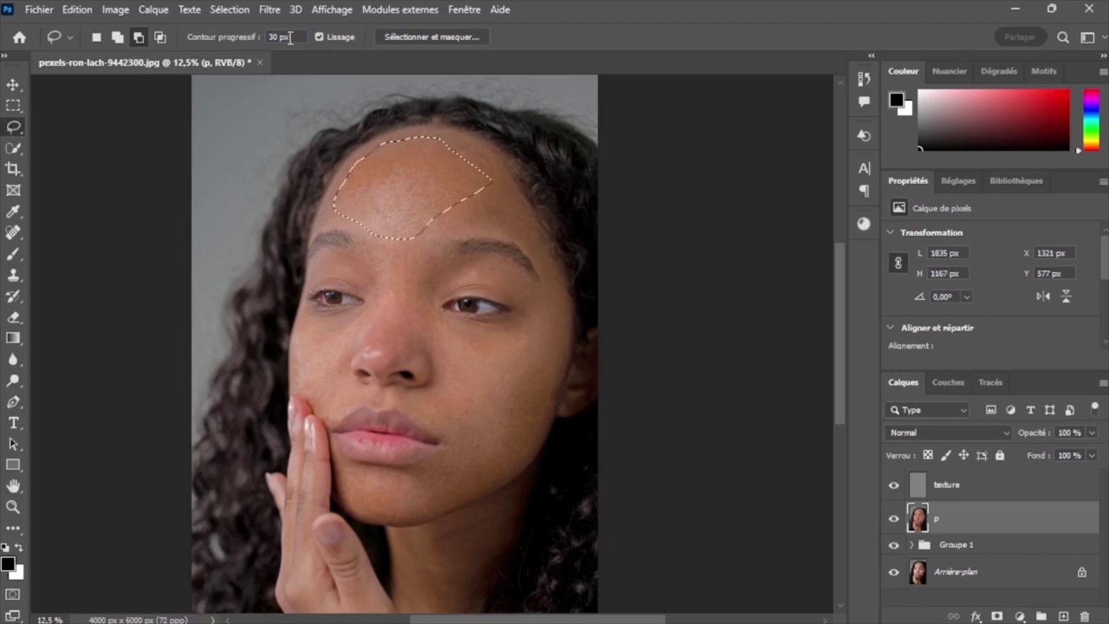
pyautogui.click(269, 10)
pyautogui.moveTo(280, 266)
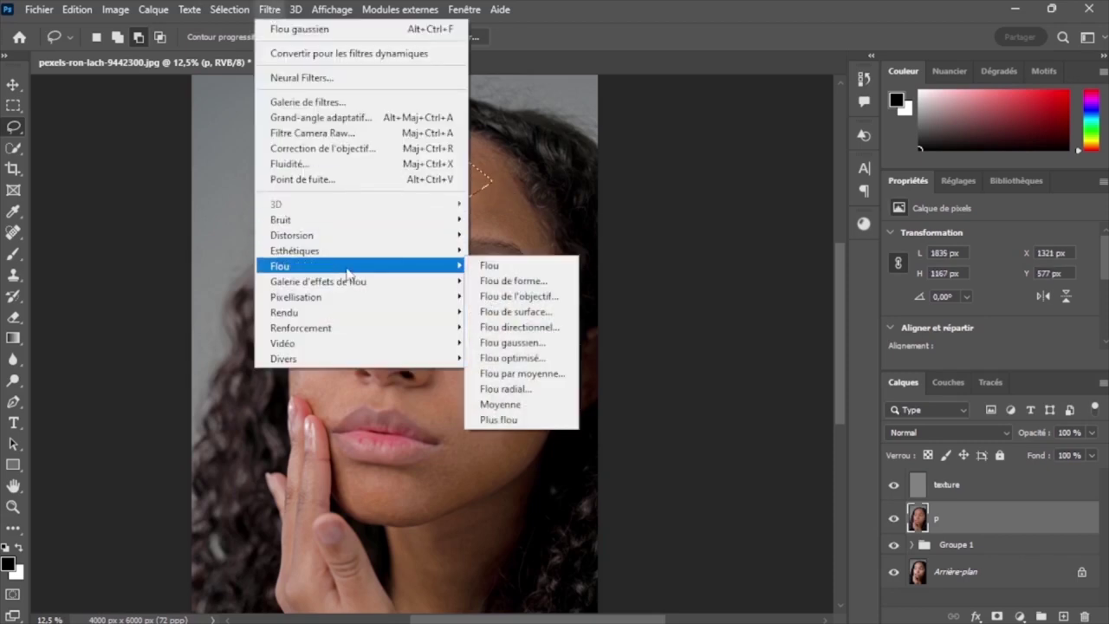
pyautogui.click(518, 345)
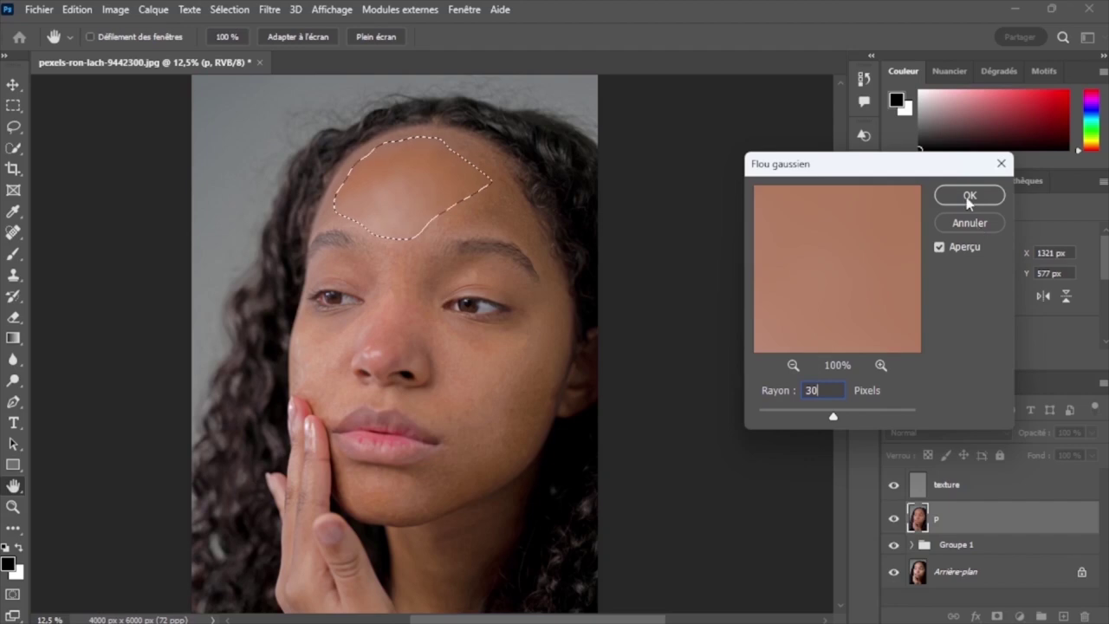
pyautogui.click(969, 196)
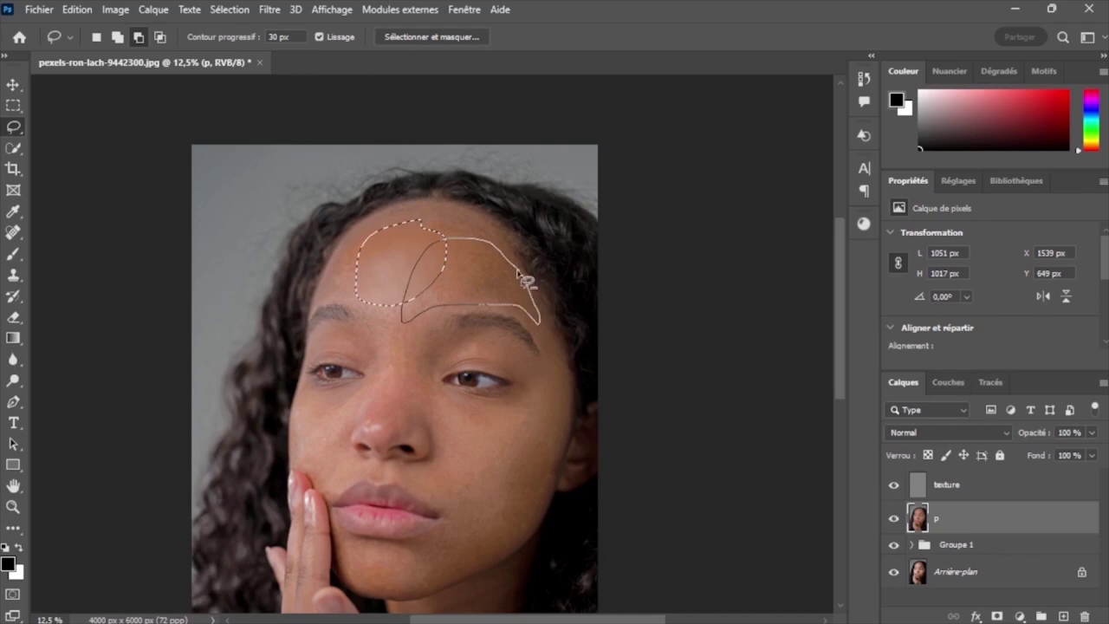
# Lasso the cheek below the eye, apply a 30-pixel Gaussian blur, and deselect
pyautogui.moveTo(524, 279); pyautogui.dragTo(514, 265)
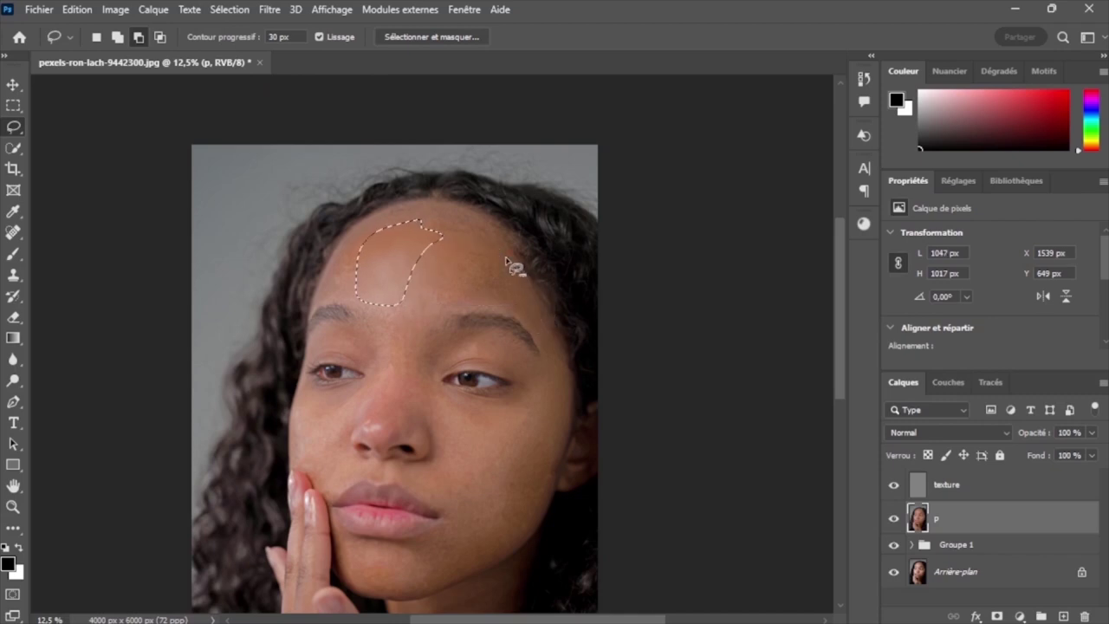
pyautogui.click(417, 296)
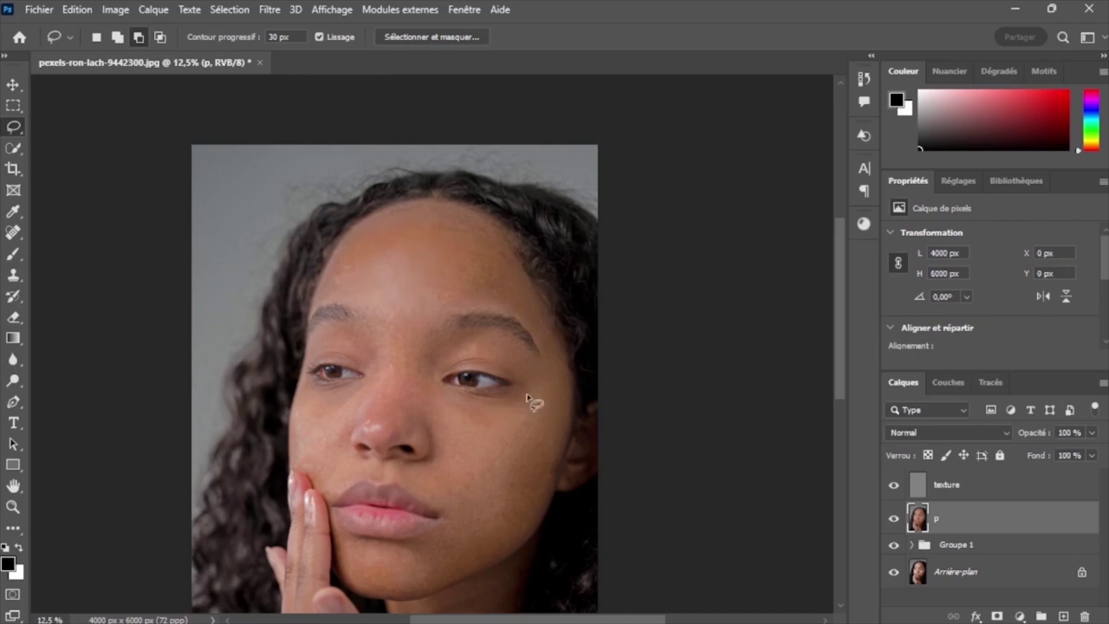
pyautogui.moveTo(547, 371); pyautogui.dragTo(439, 420)
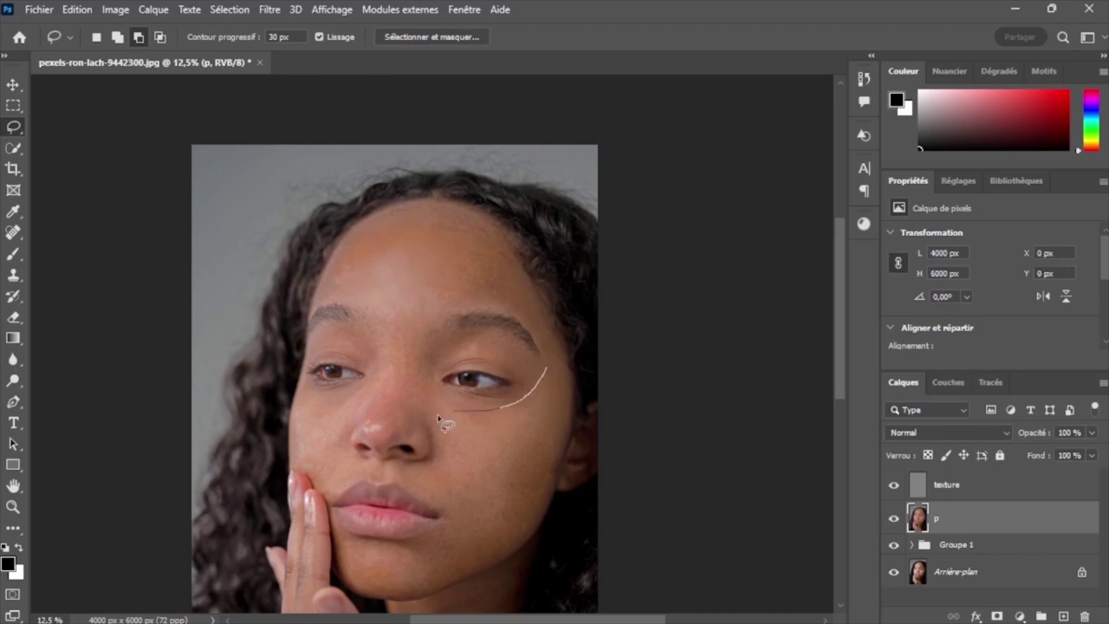
pyautogui.moveTo(449, 478); pyautogui.dragTo(456, 483)
pyautogui.click(450, 479)
pyautogui.moveTo(499, 419)
pyautogui.mouseDown()
pyautogui.moveTo(461, 520)
pyautogui.moveTo(535, 512)
pyautogui.moveTo(563, 417)
pyautogui.mouseUp()
pyautogui.moveTo(545, 359); pyautogui.dragTo(549, 369)
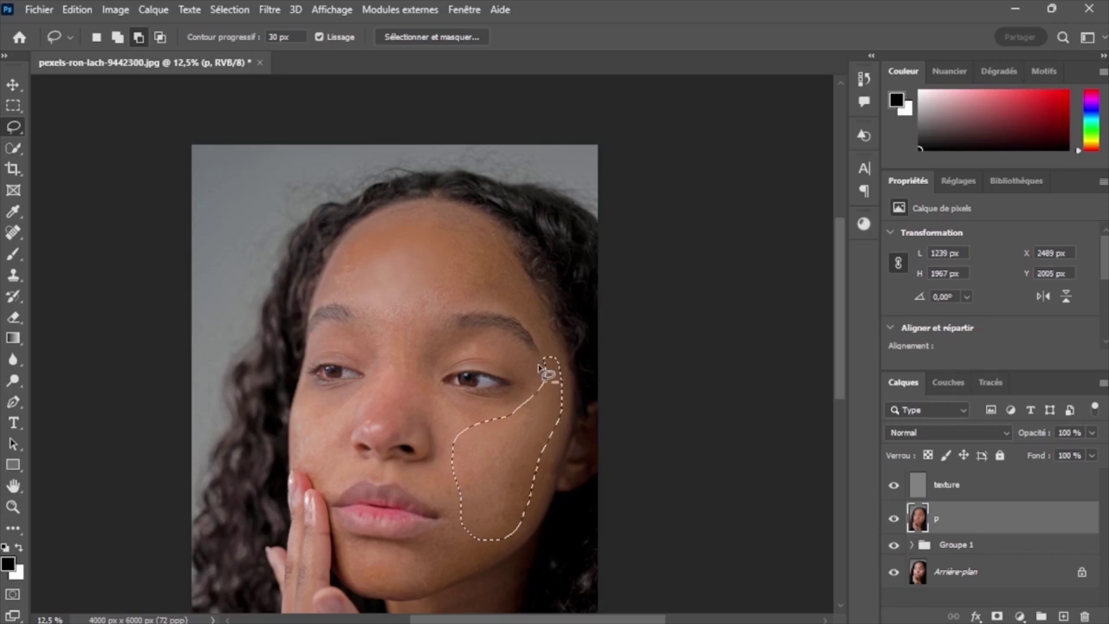
pyautogui.click(270, 9)
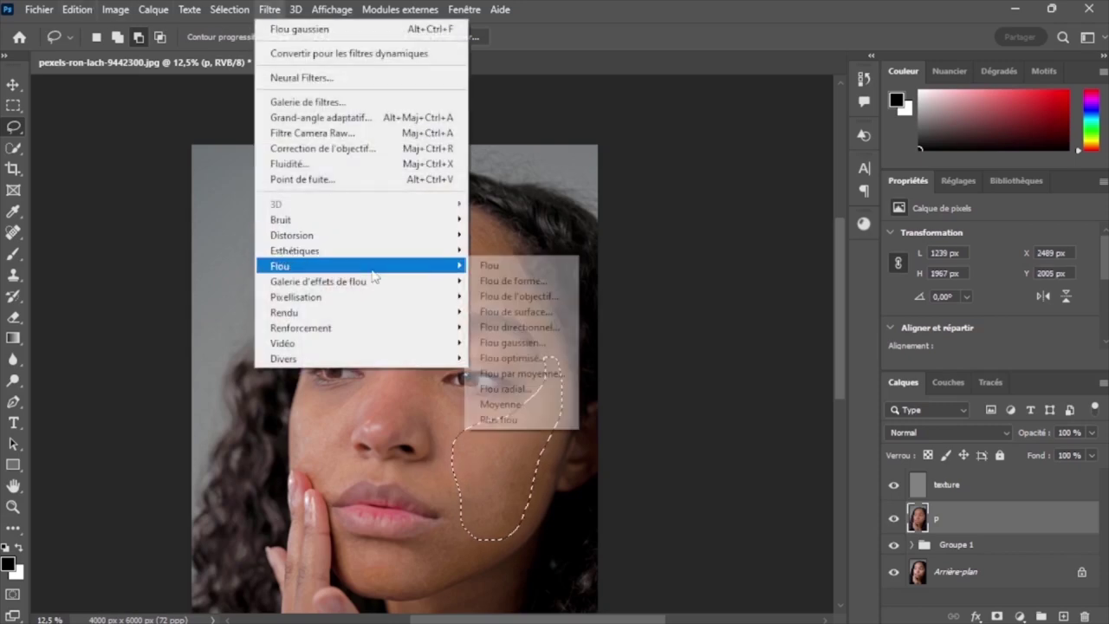
pyautogui.click(507, 342)
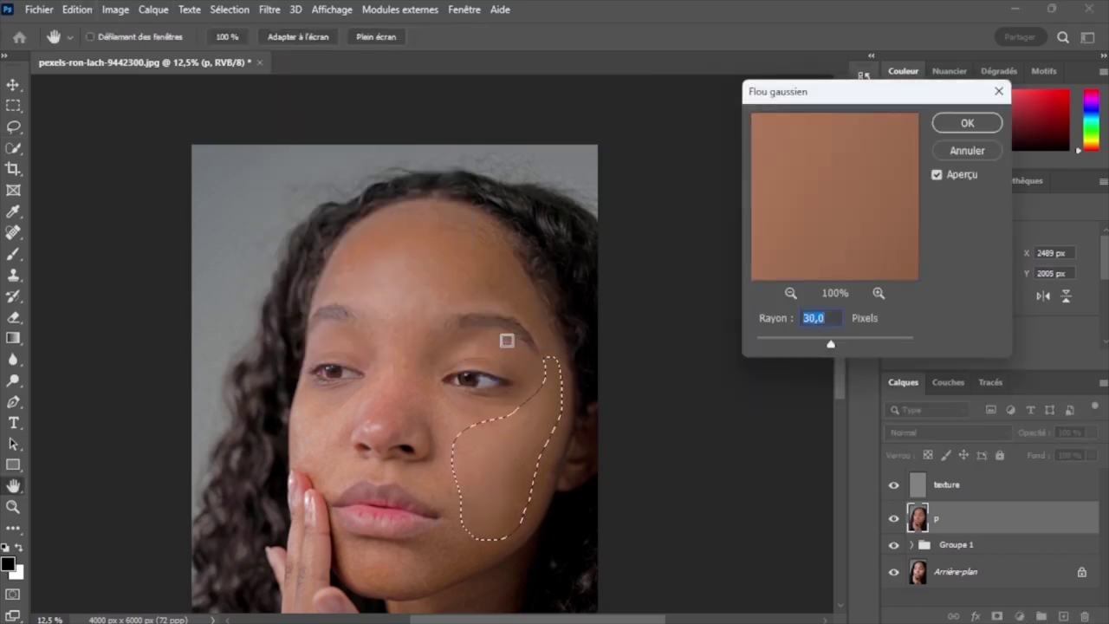
pyautogui.press('Return')
pyautogui.hotkey('ctrl', 'd')
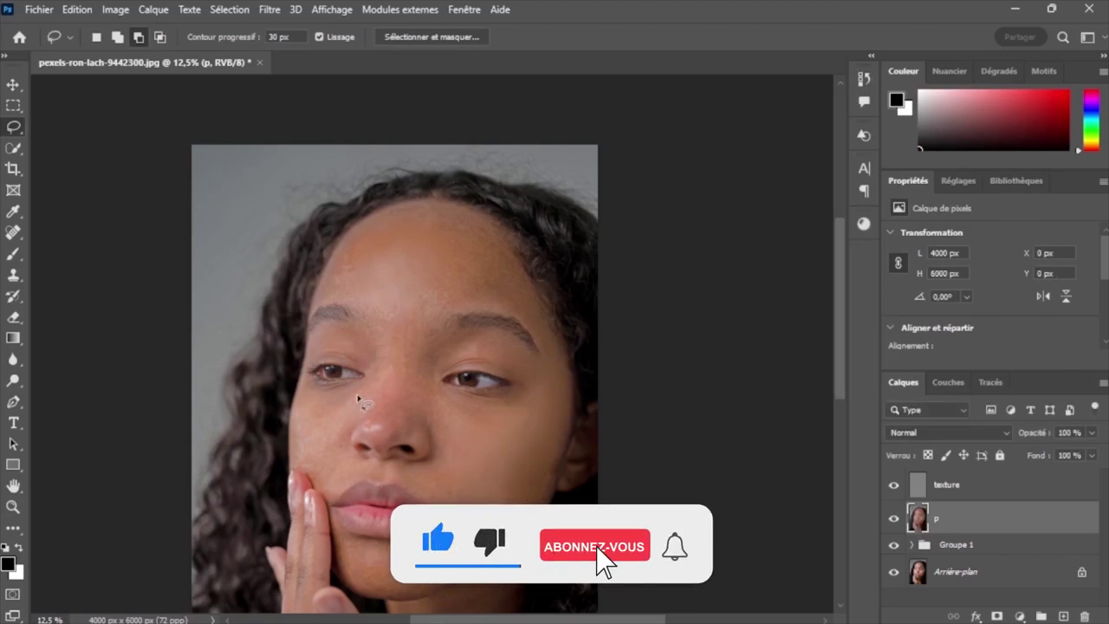
# Blur the cheek beside the nose at 30 pixels and zoom in to 25%
pyautogui.moveTo(356, 395)
pyautogui.mouseDown()
pyautogui.moveTo(355, 427)
pyautogui.moveTo(355, 399)
pyautogui.mouseUp()
pyautogui.click(268, 9)
pyautogui.moveTo(280, 266)
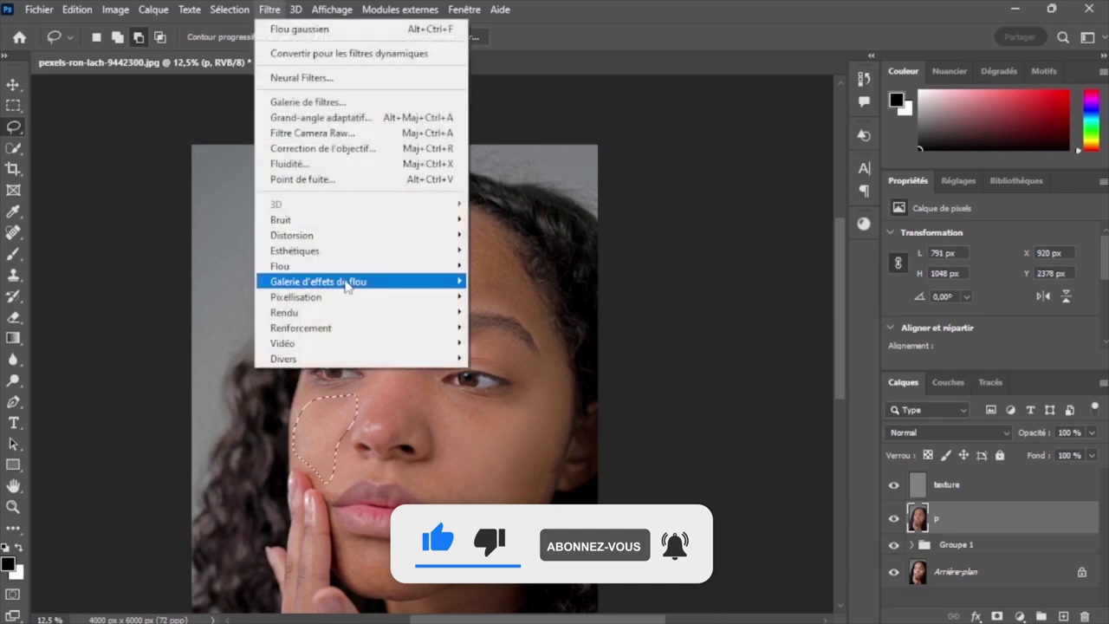
pyautogui.click(513, 343)
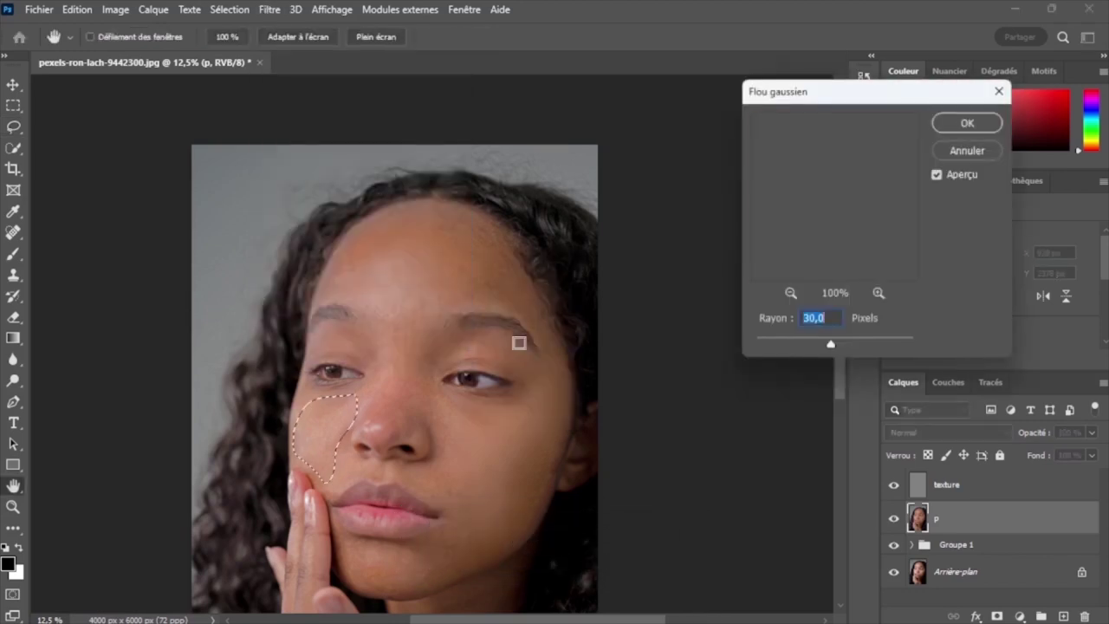
pyautogui.press('Return')
pyautogui.hotkey('ctrl', '+')
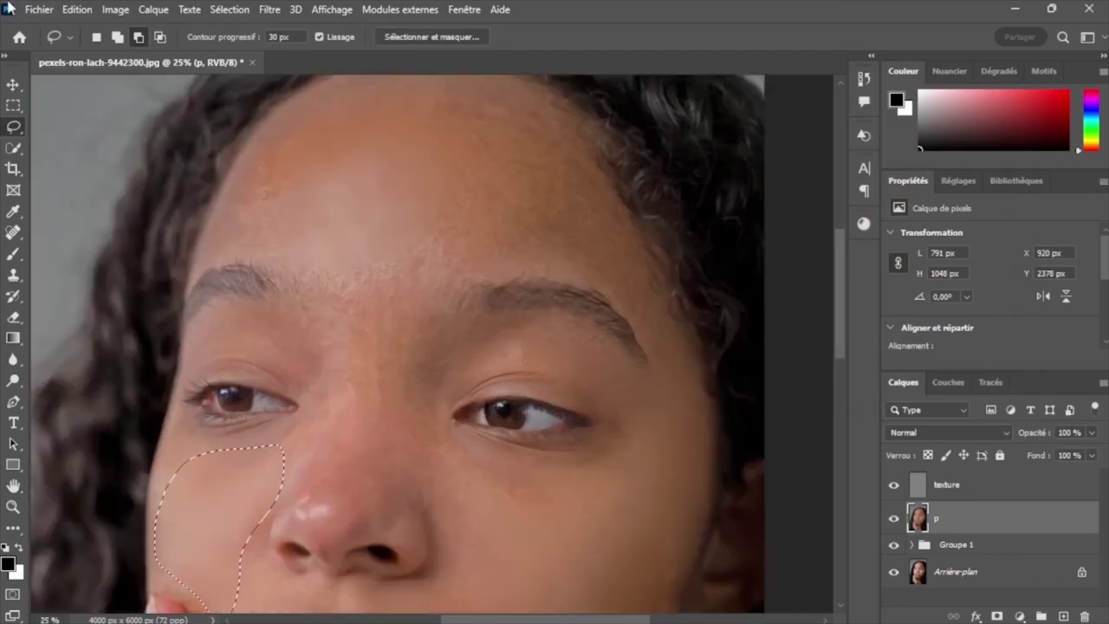
# Lasso the right side of the forehead and apply a 30-pixel Gaussian blur, then deselect
pyautogui.moveTo(435, 102); pyautogui.dragTo(572, 282)
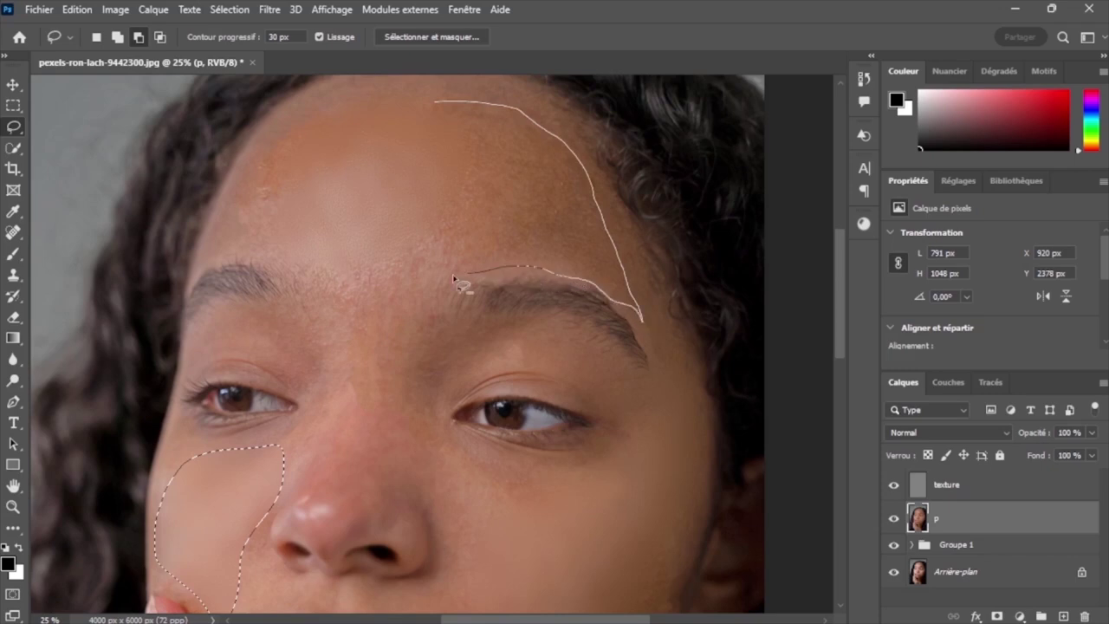
pyautogui.moveTo(452, 273); pyautogui.dragTo(435, 104)
pyautogui.click(269, 10)
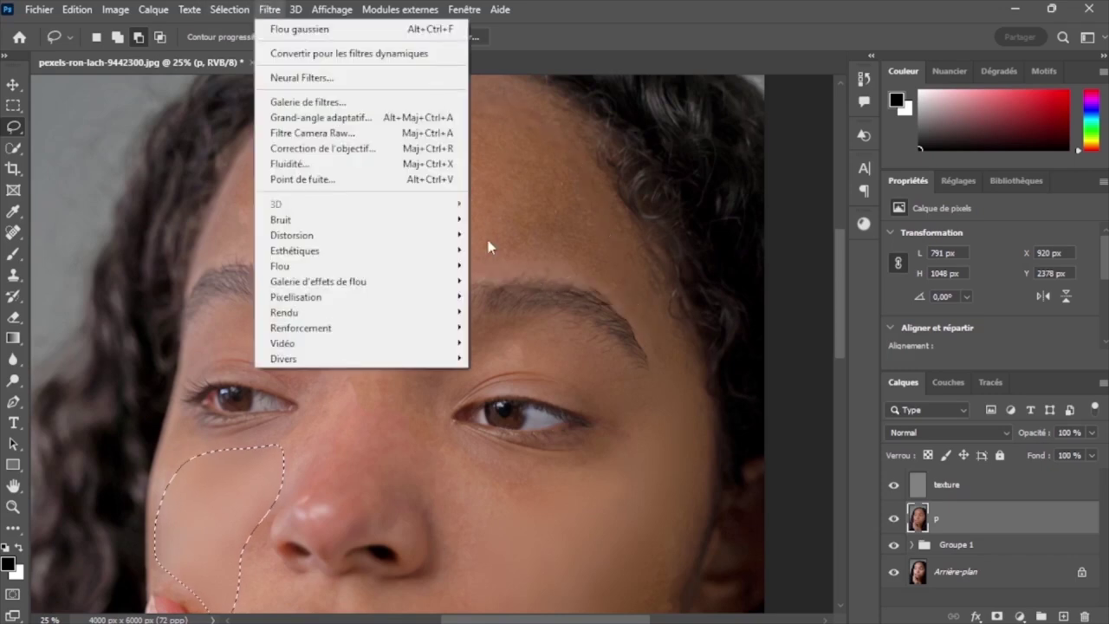
pyautogui.click(552, 186)
pyautogui.hotkey('ctrl', 'd')
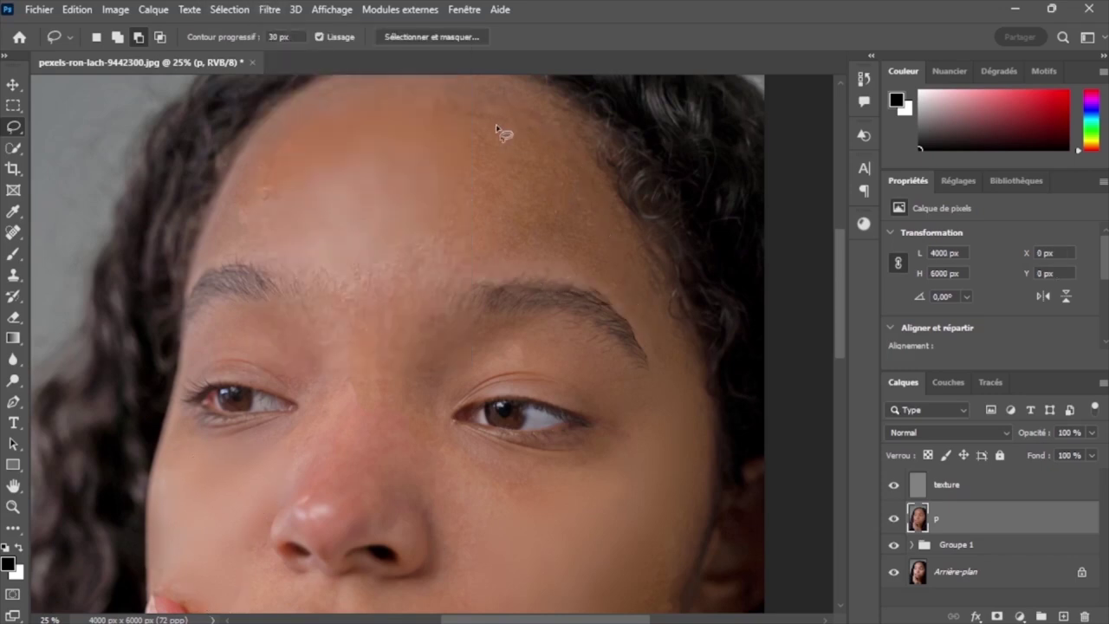
pyautogui.moveTo(448, 115)
pyautogui.mouseDown()
pyautogui.moveTo(439, 145)
pyautogui.moveTo(449, 116)
pyautogui.mouseUp()
pyautogui.click(269, 9)
pyautogui.moveTo(280, 266)
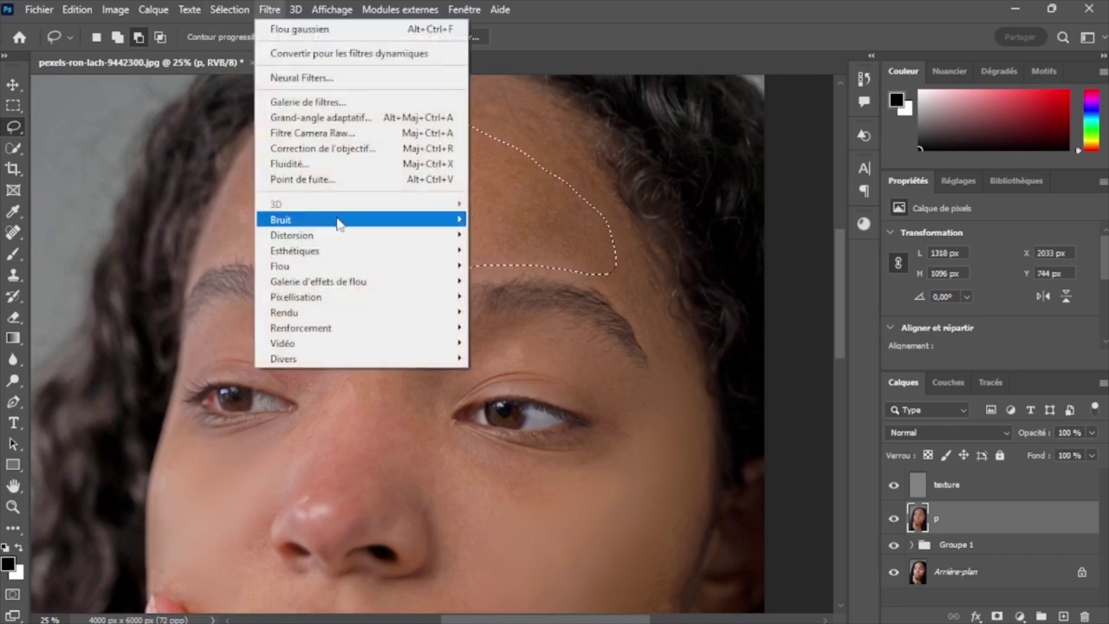
pyautogui.click(518, 343)
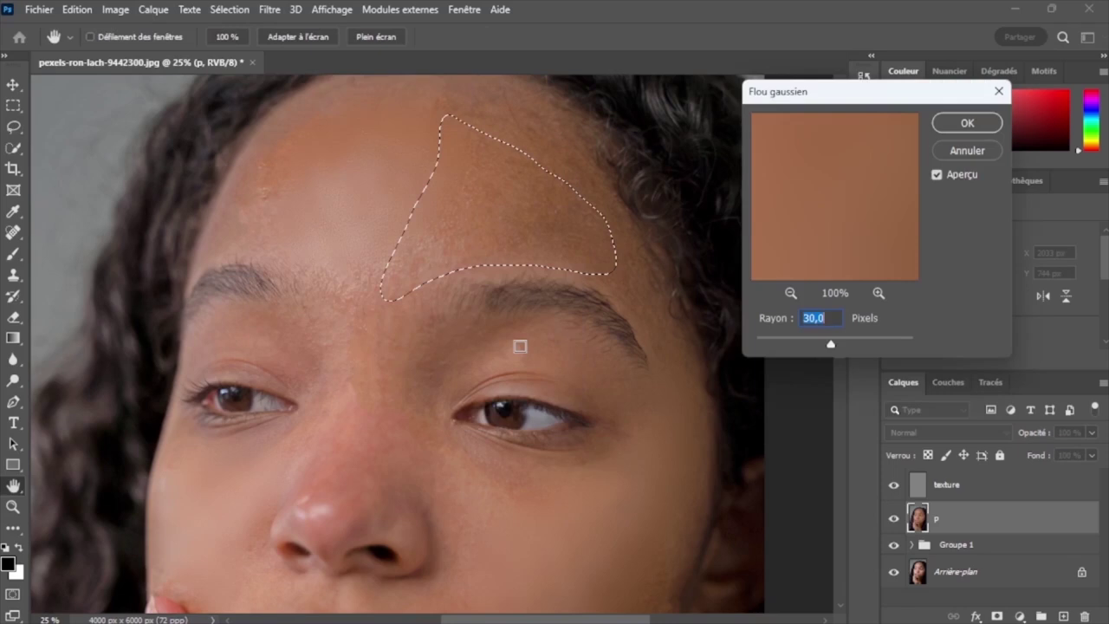
pyautogui.press('Return')
pyautogui.hotkey('ctrl', 'd')
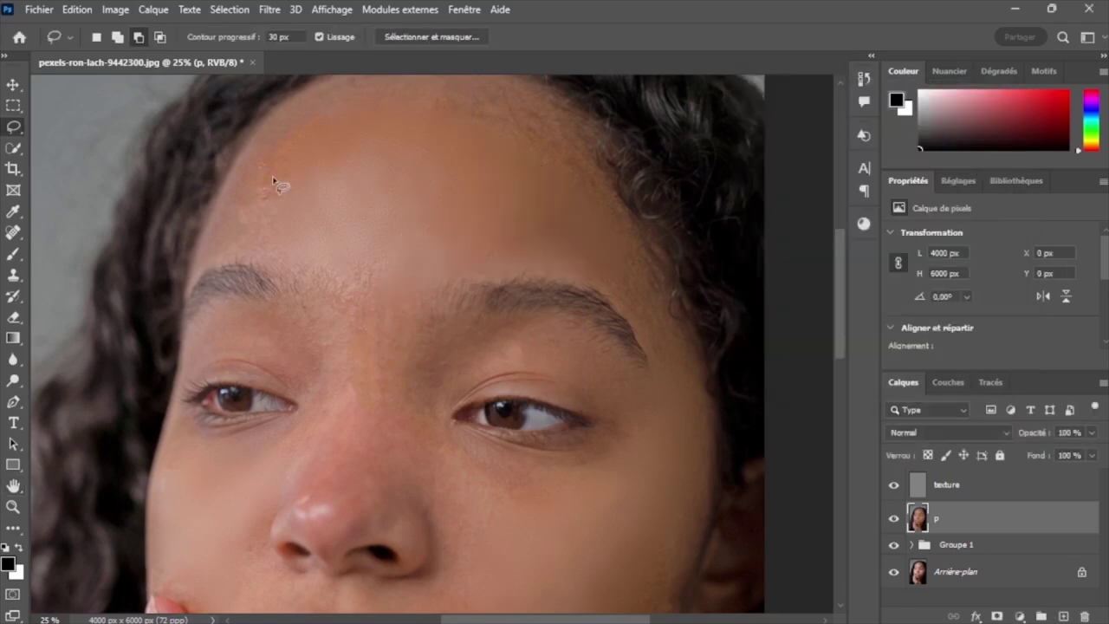
# Lasso the left forehead area and apply a 30-pixel Gaussian blur
pyautogui.moveTo(274, 149)
pyautogui.mouseDown()
pyautogui.moveTo(208, 248)
pyautogui.moveTo(260, 217)
pyautogui.mouseUp()
pyautogui.click(283, 279)
pyautogui.moveTo(304, 120)
pyautogui.mouseDown()
pyautogui.moveTo(231, 201)
pyautogui.moveTo(394, 155)
pyautogui.moveTo(386, 108)
pyautogui.mouseUp()
pyautogui.click(269, 9)
pyautogui.moveTo(279, 266)
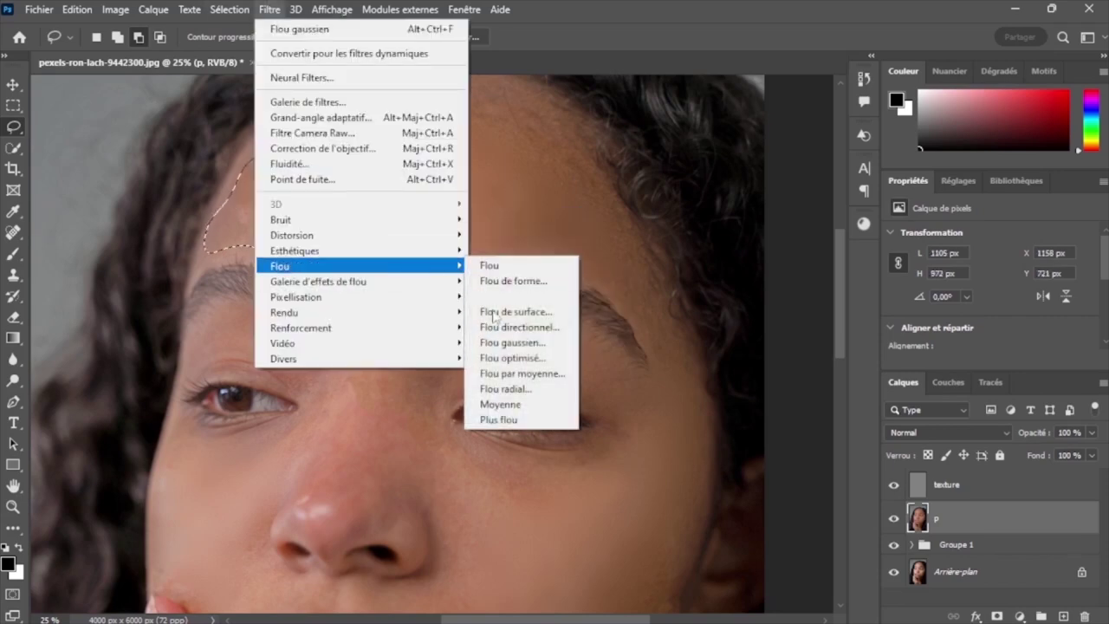
pyautogui.click(511, 342)
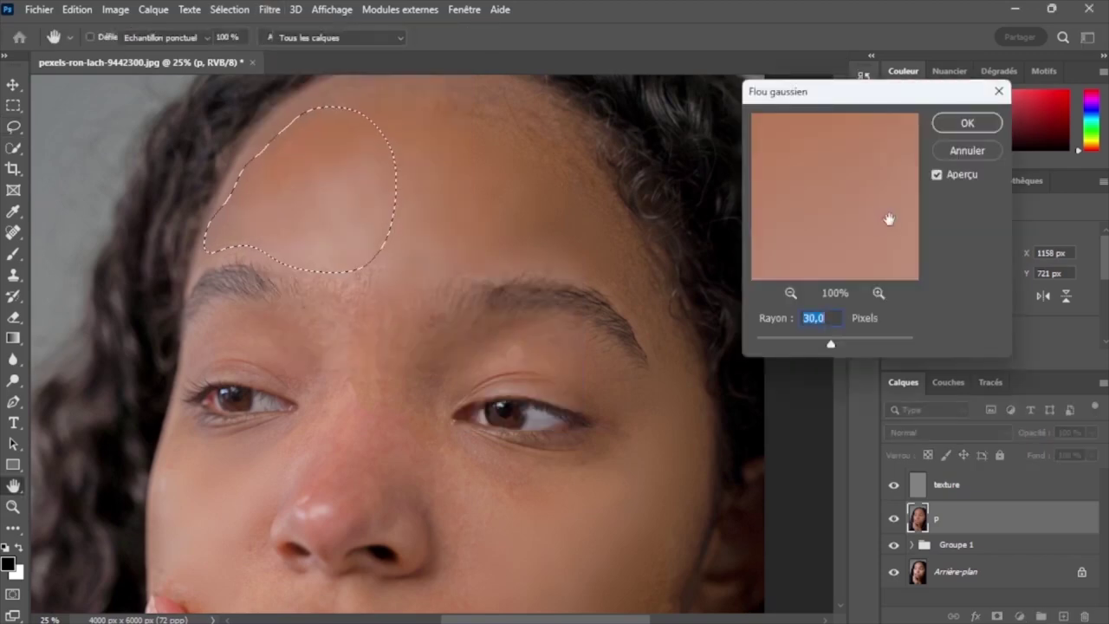
pyautogui.press('Return')
pyautogui.scroll(-1, 830, 311)
# Blur the bridge of the nose with a 30-pixel Gaussian blur and deselect
pyautogui.scroll(-4, 830, 311)
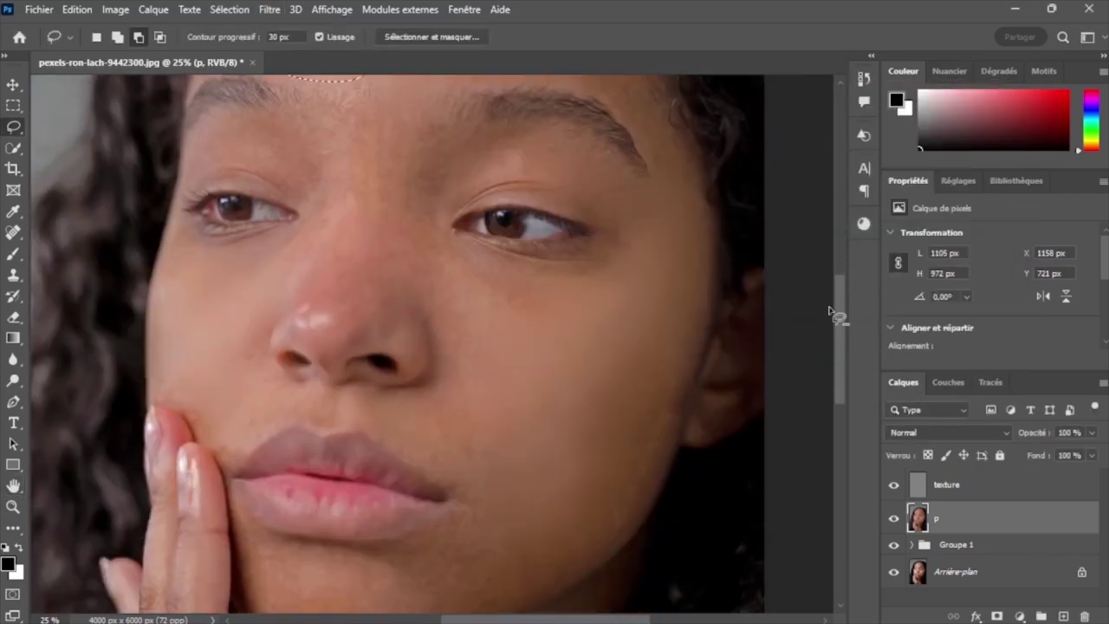
pyautogui.scroll(2, 830, 316)
pyautogui.click(382, 271)
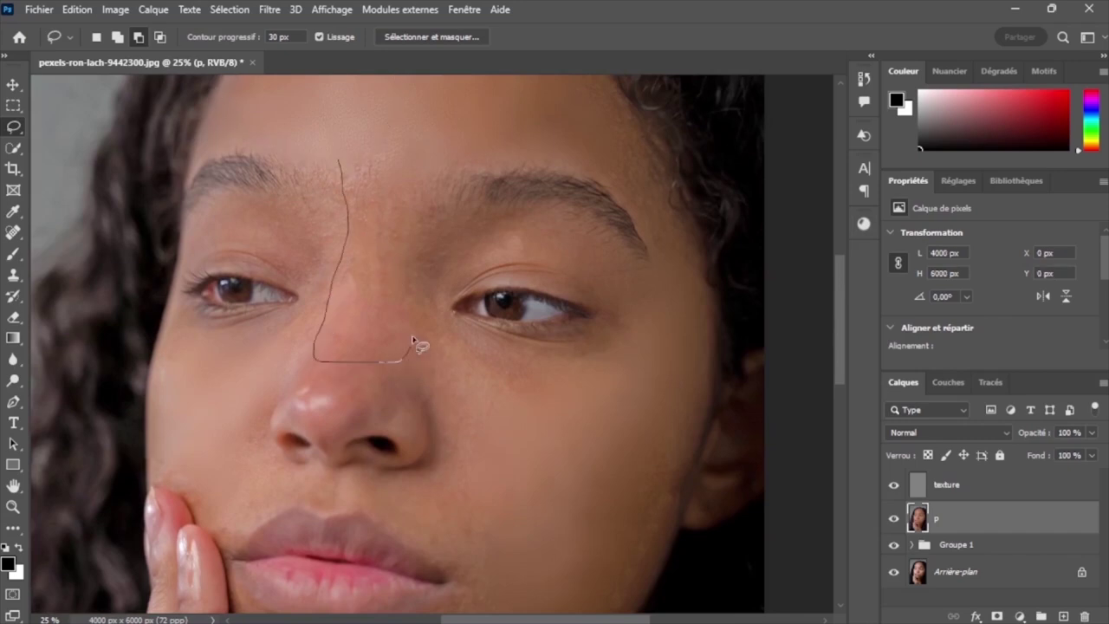
pyautogui.moveTo(412, 340)
pyautogui.mouseDown()
pyautogui.moveTo(361, 159)
pyautogui.moveTo(334, 177)
pyautogui.mouseUp()
pyautogui.click(269, 9)
pyautogui.moveTo(360, 266)
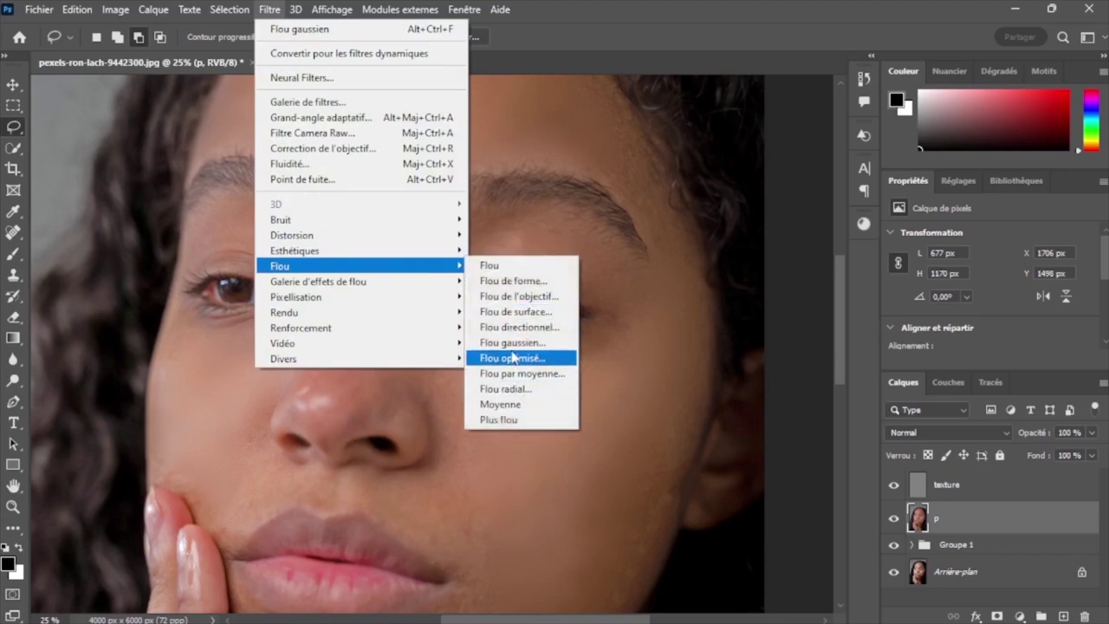
pyautogui.click(503, 348)
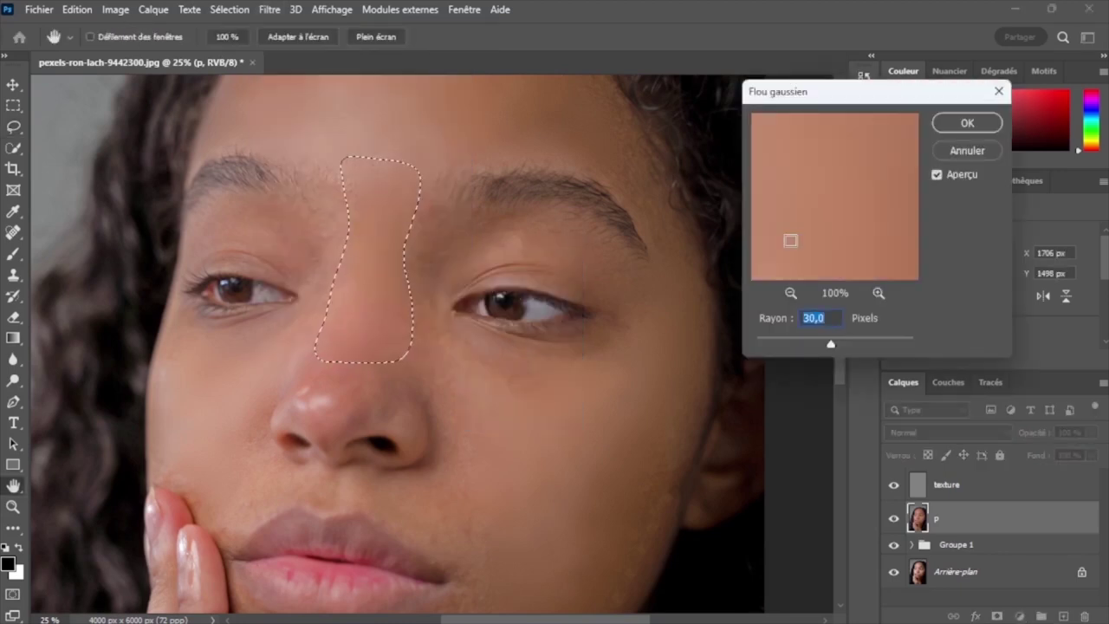
pyautogui.click(967, 122)
pyautogui.hotkey('ctrl', 'd')
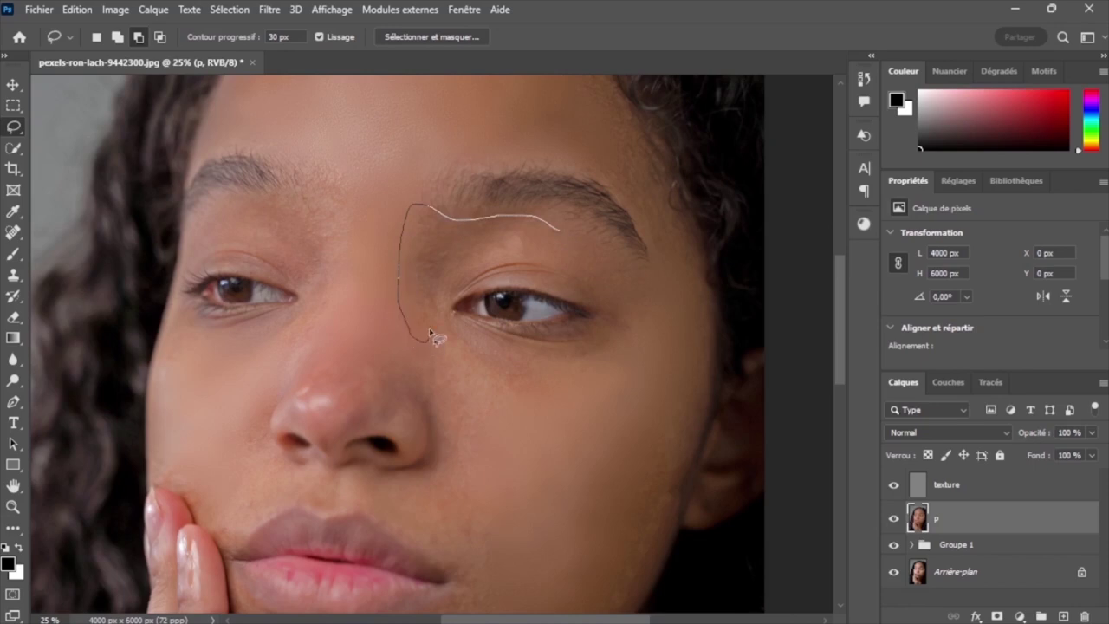
# Blur the skin between the right eyebrow and eye at 30 pixels, then deselect
pyautogui.moveTo(483, 264); pyautogui.dragTo(620, 278)
pyautogui.moveTo(556, 236); pyautogui.dragTo(546, 227)
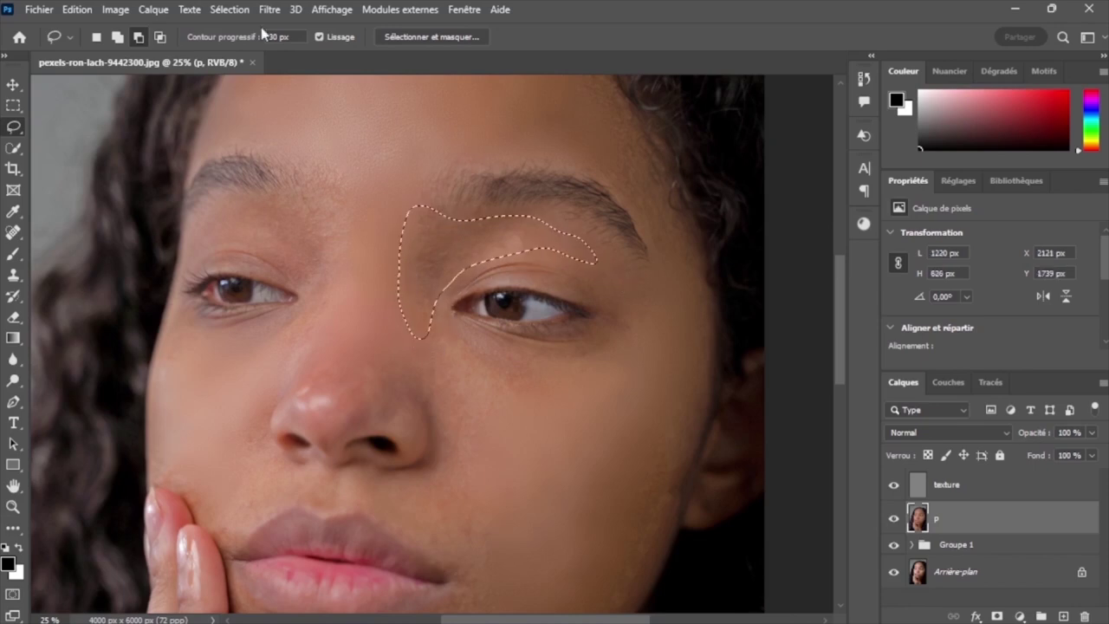
pyautogui.click(270, 10)
pyautogui.moveTo(359, 266)
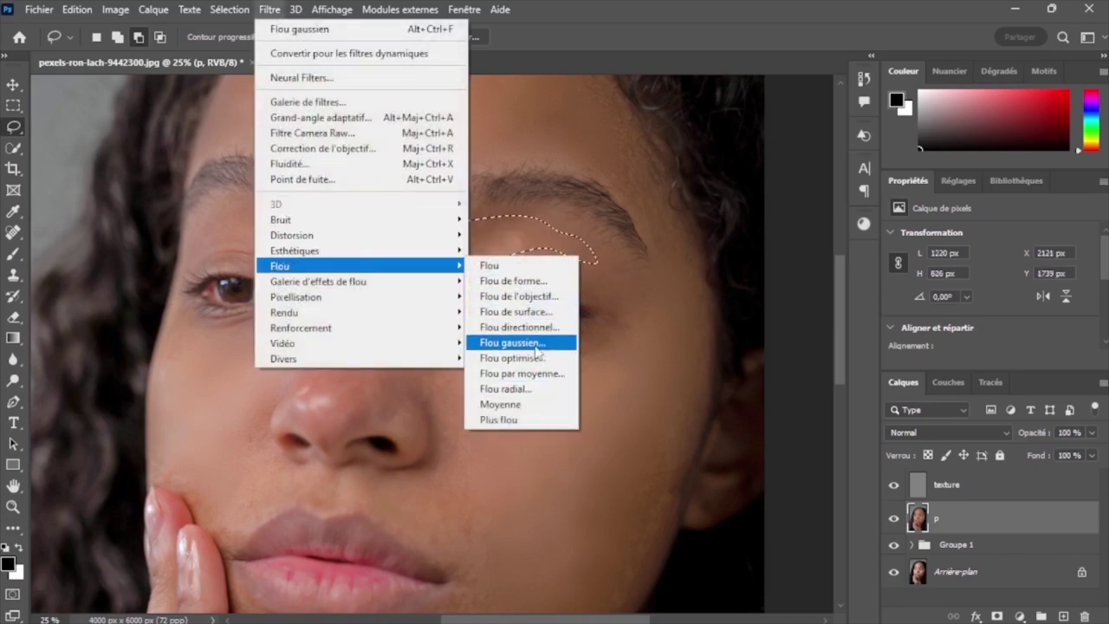
pyautogui.click(513, 343)
pyautogui.press('Return')
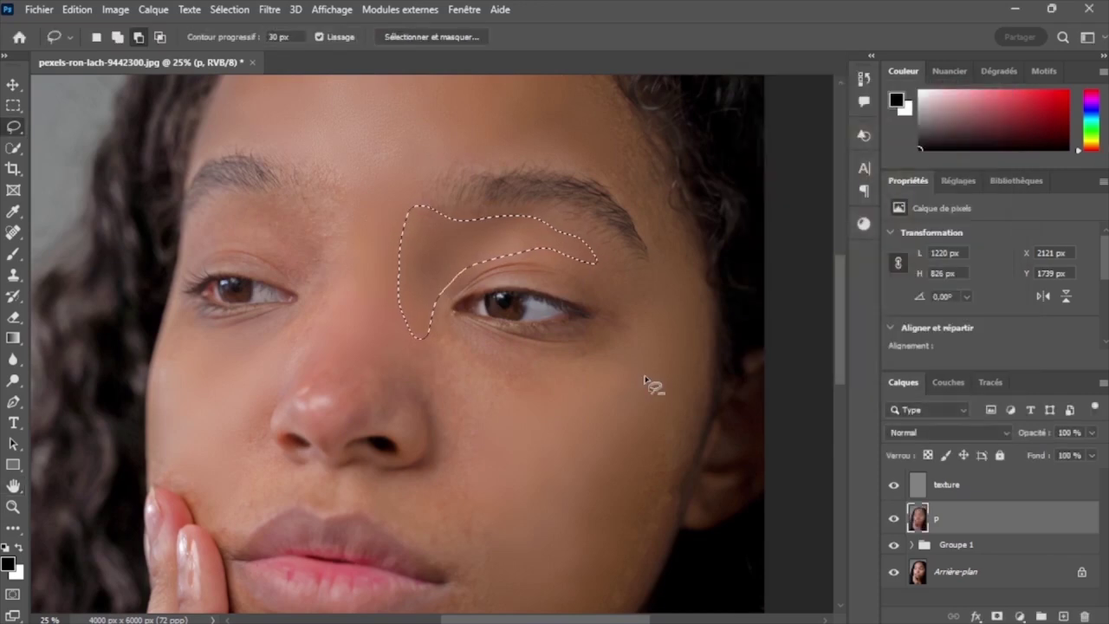
pyautogui.hotkey('ctrl', 'd')
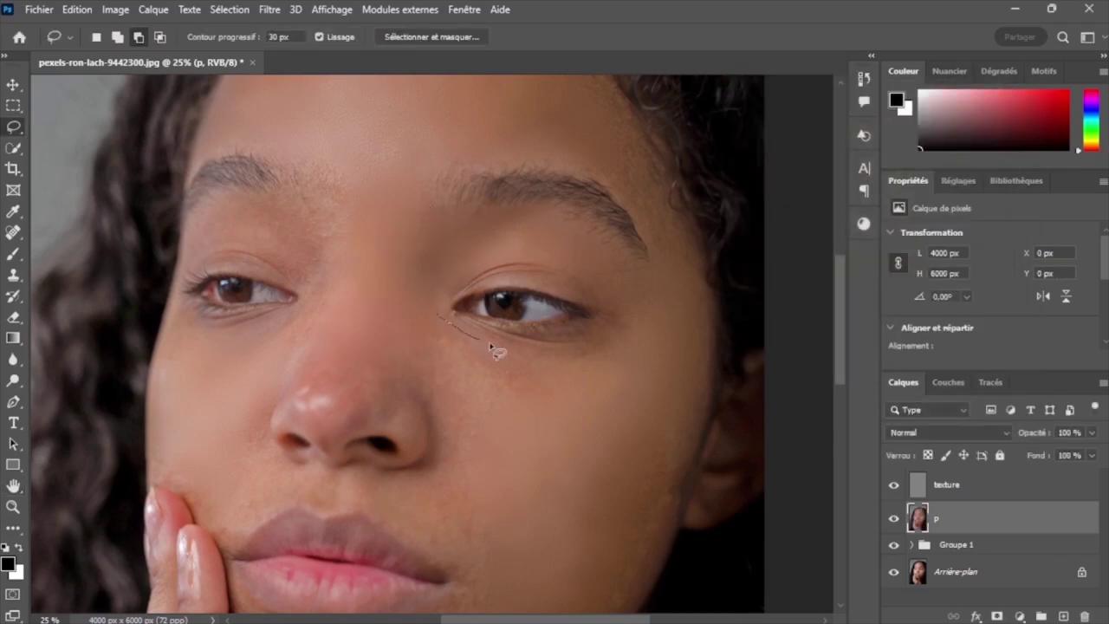
# Blur the under-eye cheek beside the nose with a 30-pixel Gaussian blur
pyautogui.moveTo(490, 346); pyautogui.dragTo(401, 402)
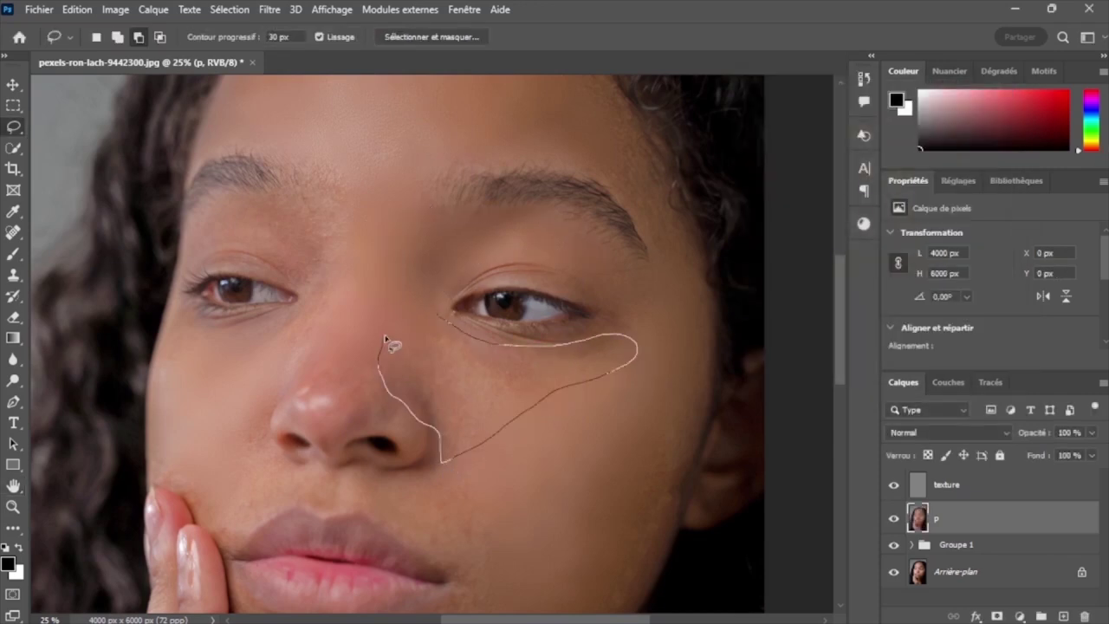
pyautogui.moveTo(436, 314); pyautogui.dragTo(439, 313)
pyautogui.click(270, 10)
pyautogui.moveTo(280, 266)
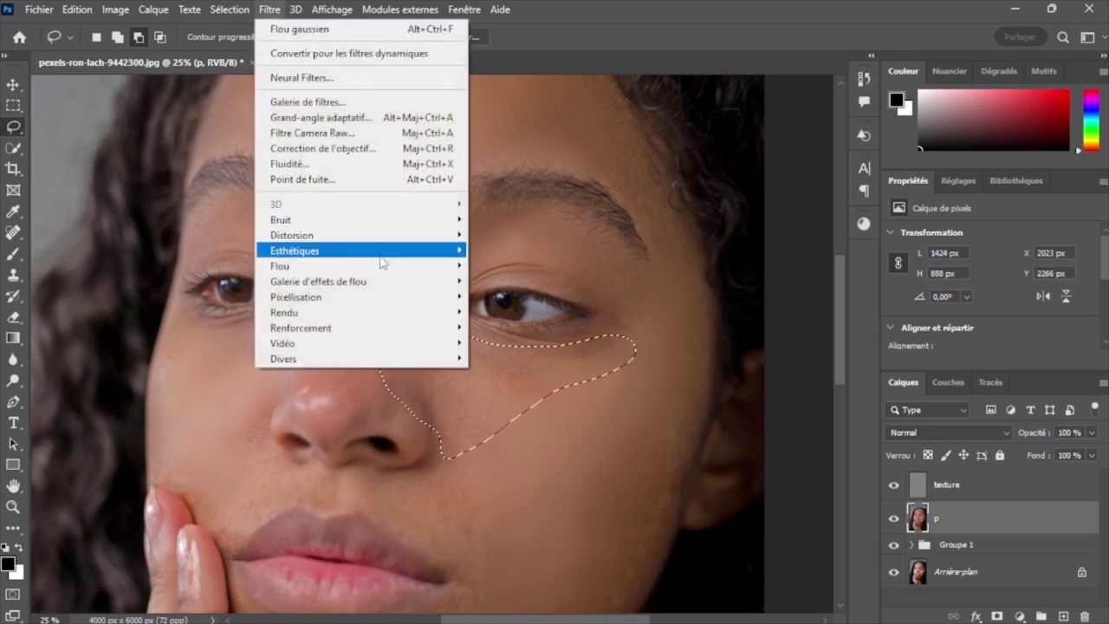
pyautogui.click(512, 342)
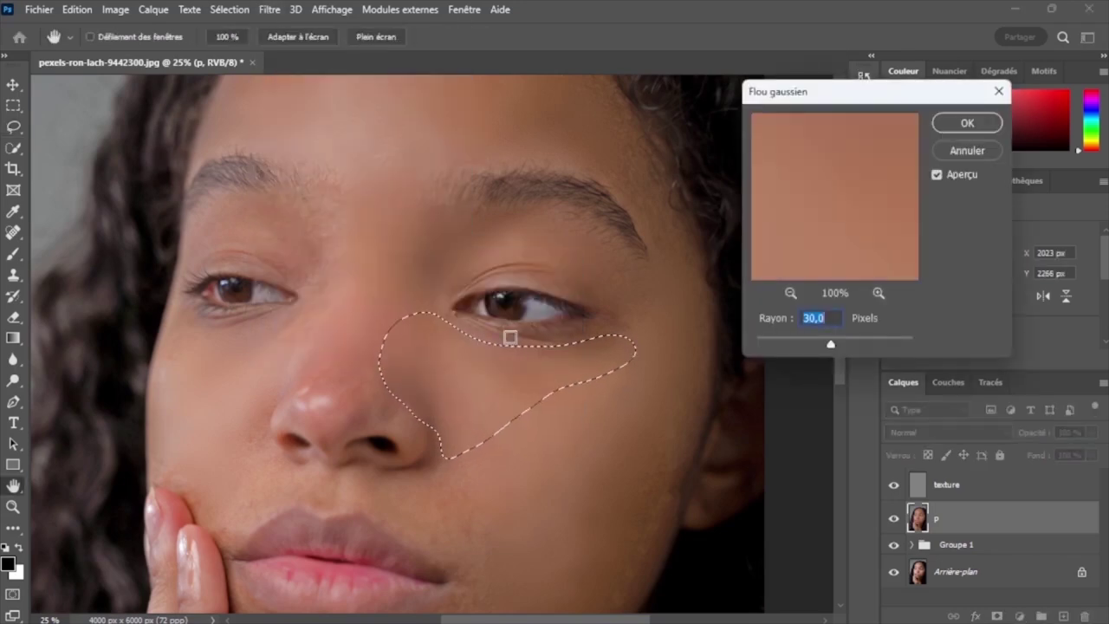
pyautogui.press('Return')
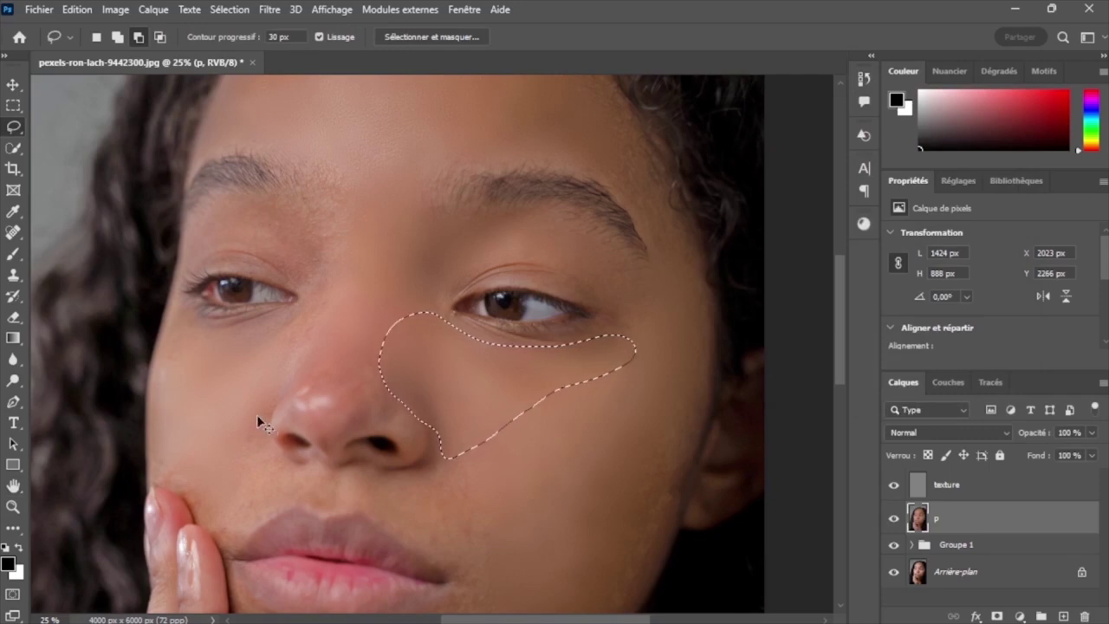
pyautogui.hotkey('ctrl', 'd')
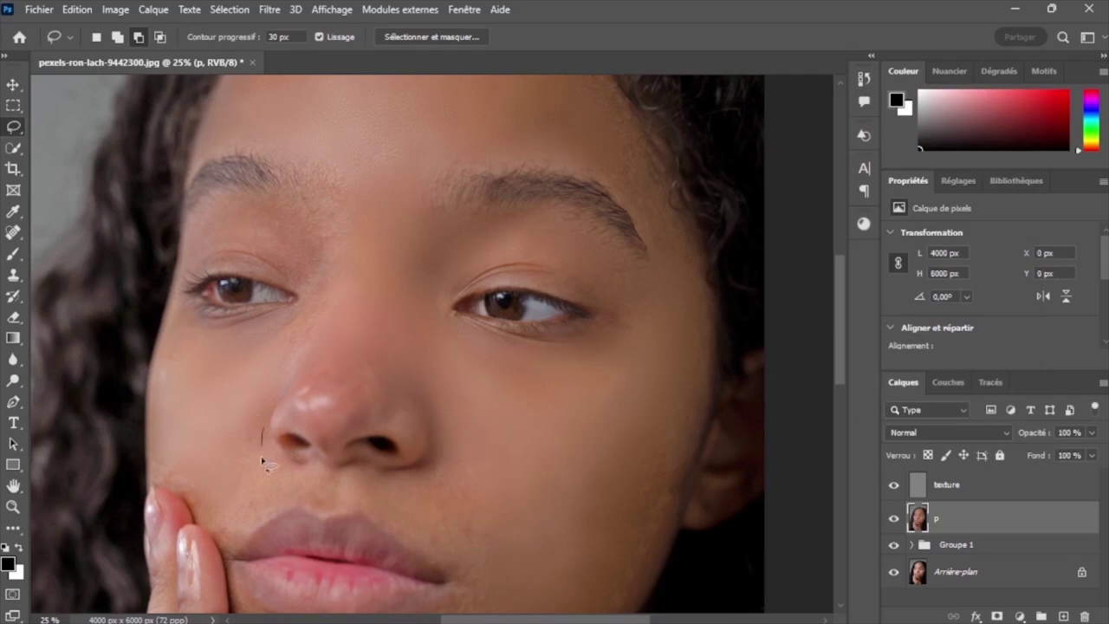
# Blur the skin around the upper lip with a 30-pixel Gaussian blur
pyautogui.moveTo(382, 477); pyautogui.dragTo(459, 565)
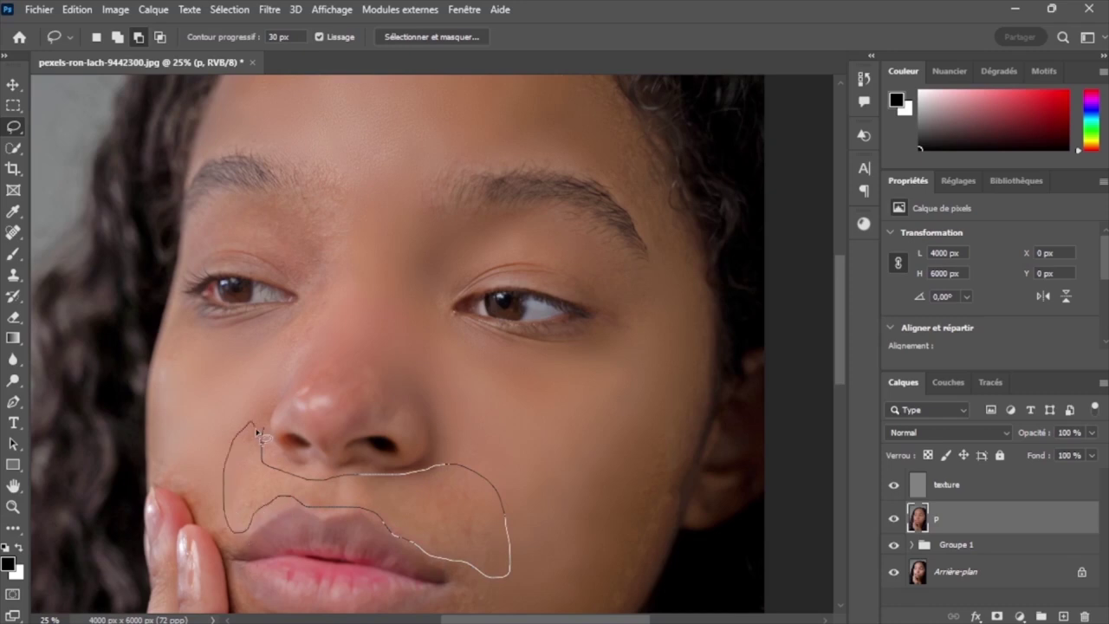
pyautogui.moveTo(258, 434); pyautogui.dragTo(260, 430)
pyautogui.click(270, 10)
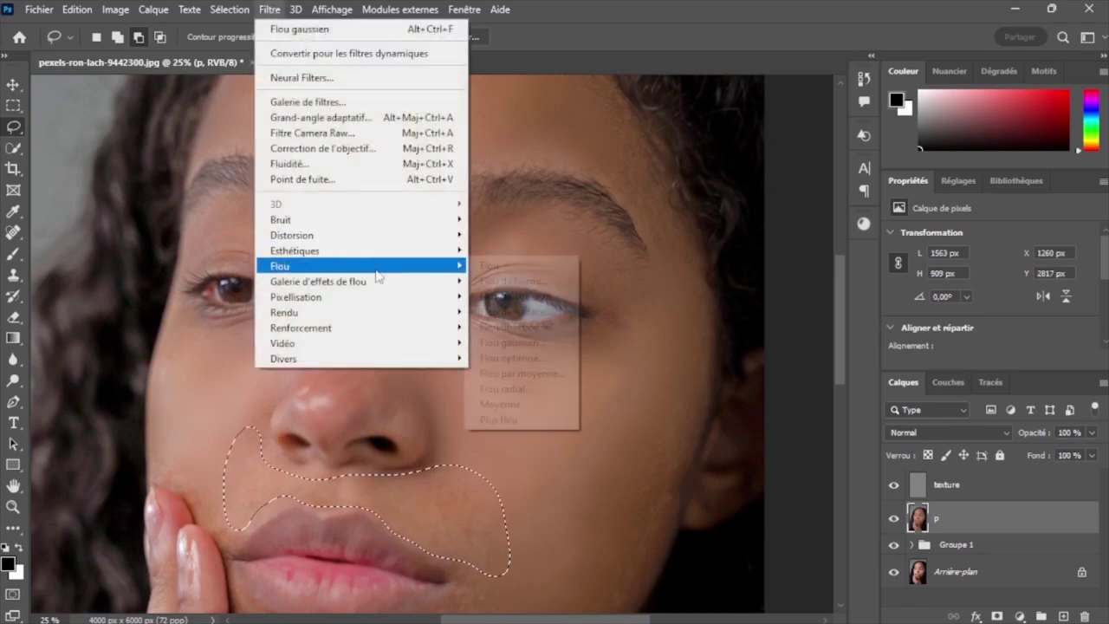
pyautogui.click(515, 343)
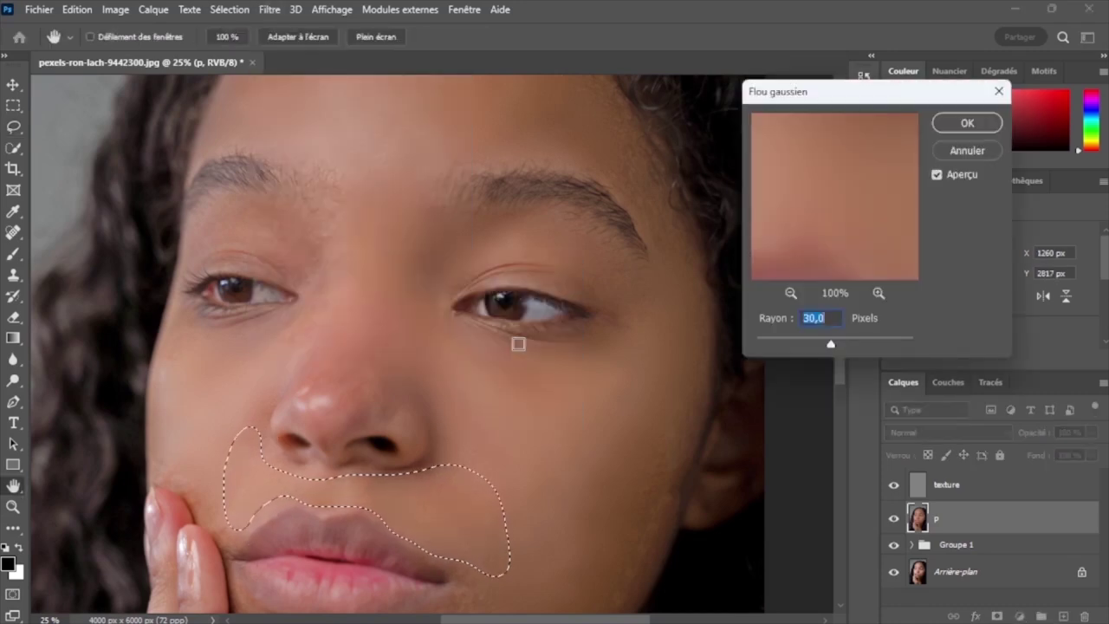
pyautogui.press('Return')
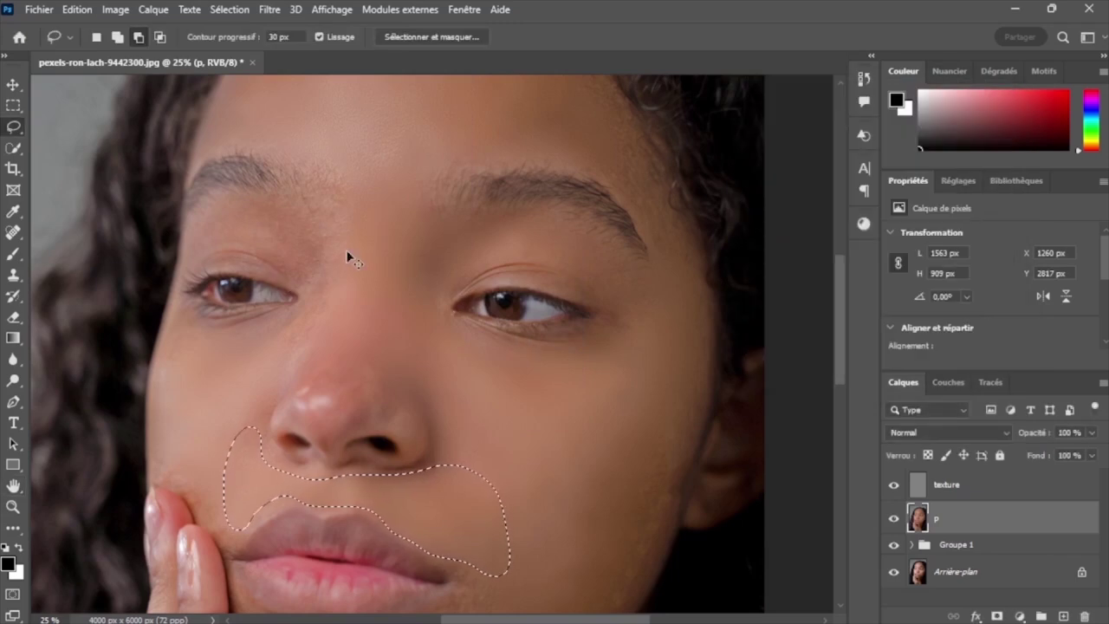
pyautogui.hotkey('ctrl', 'd')
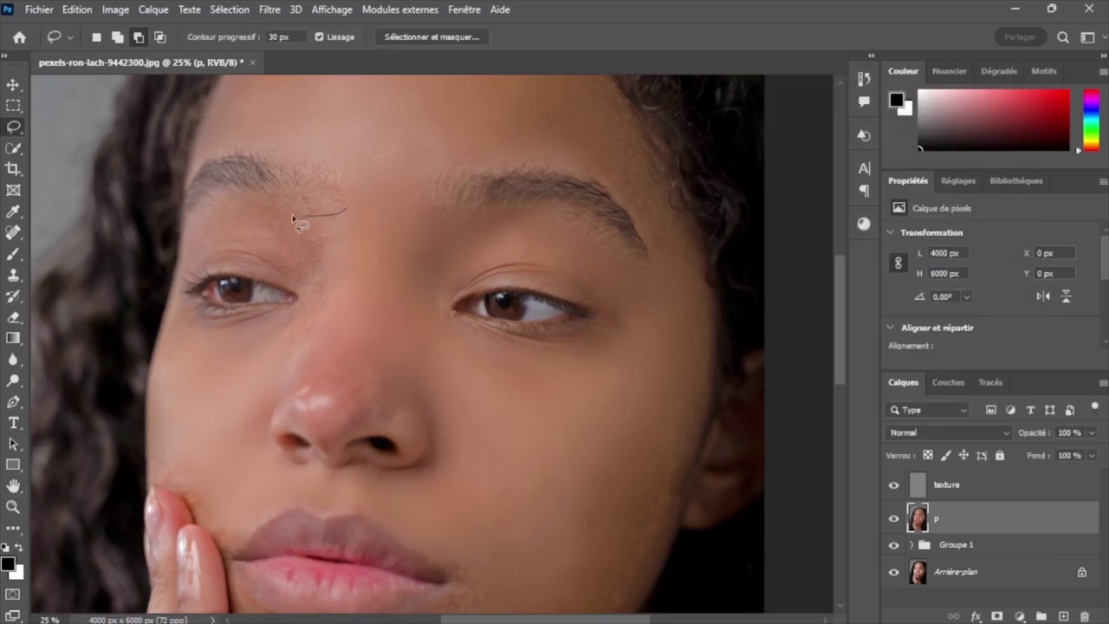
# Blur the skin above the left eye with a 30-pixel Gaussian blur
pyautogui.press('Escape')
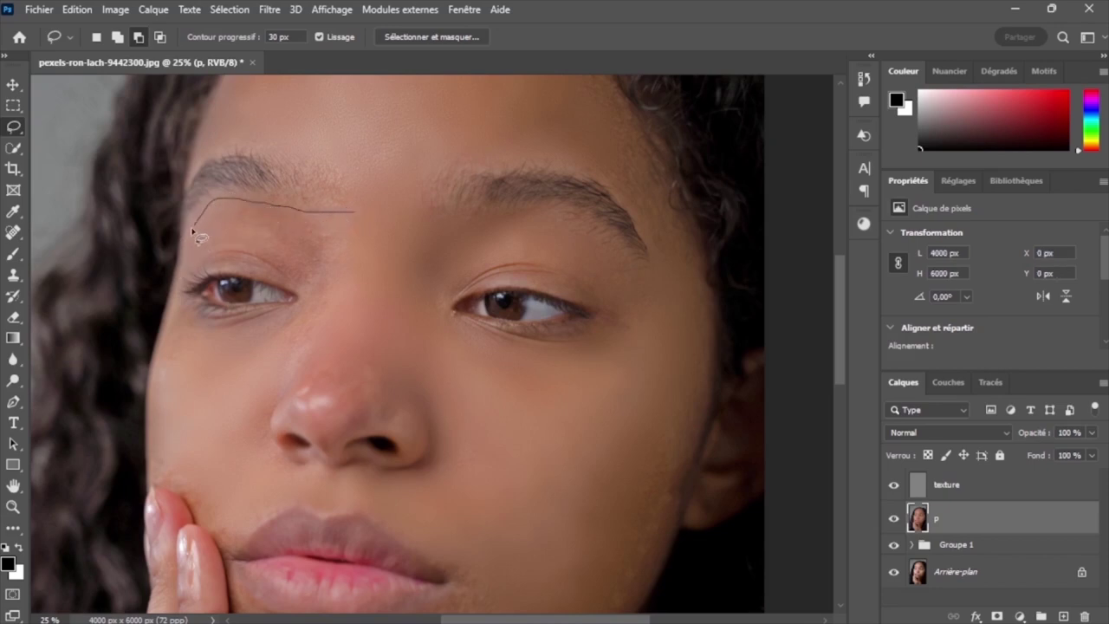
pyautogui.moveTo(350, 230); pyautogui.dragTo(352, 217)
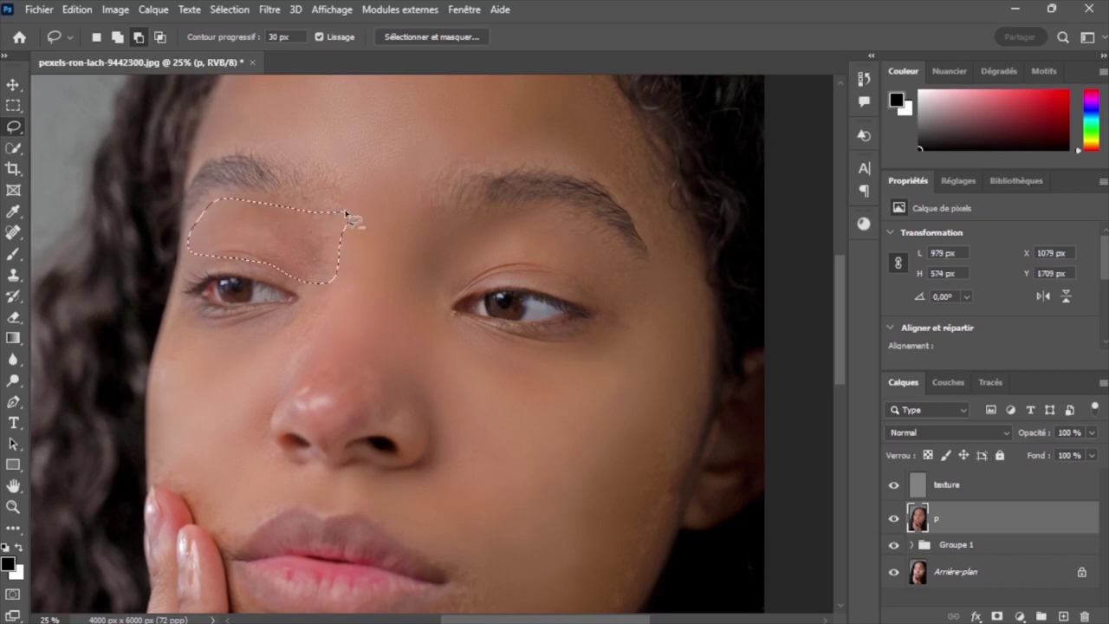
pyautogui.click(270, 9)
pyautogui.moveTo(280, 266)
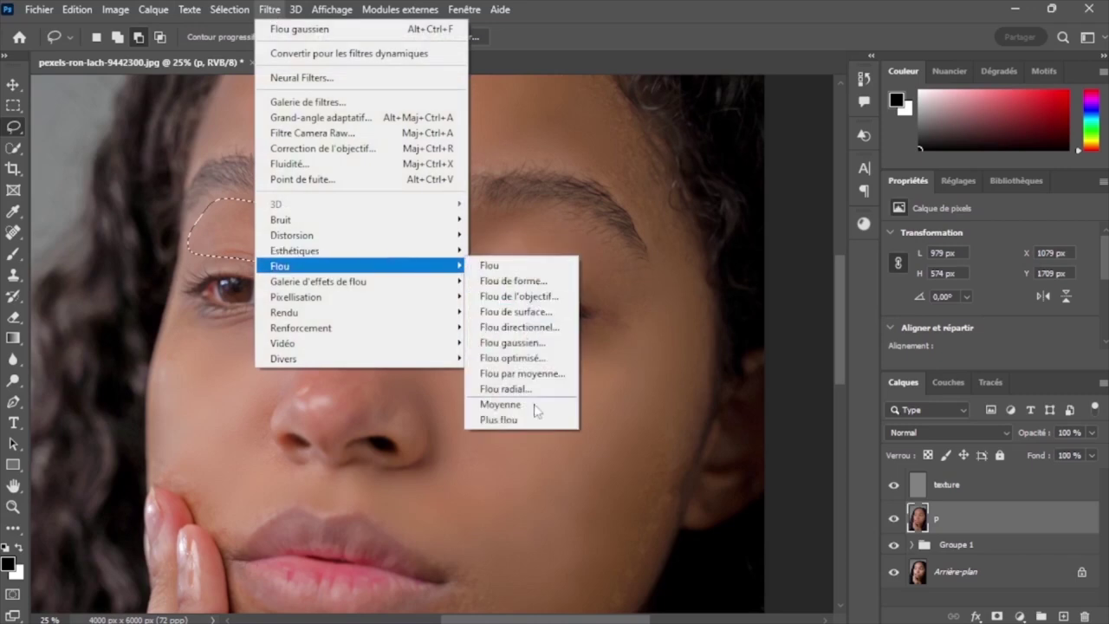
pyautogui.click(520, 339)
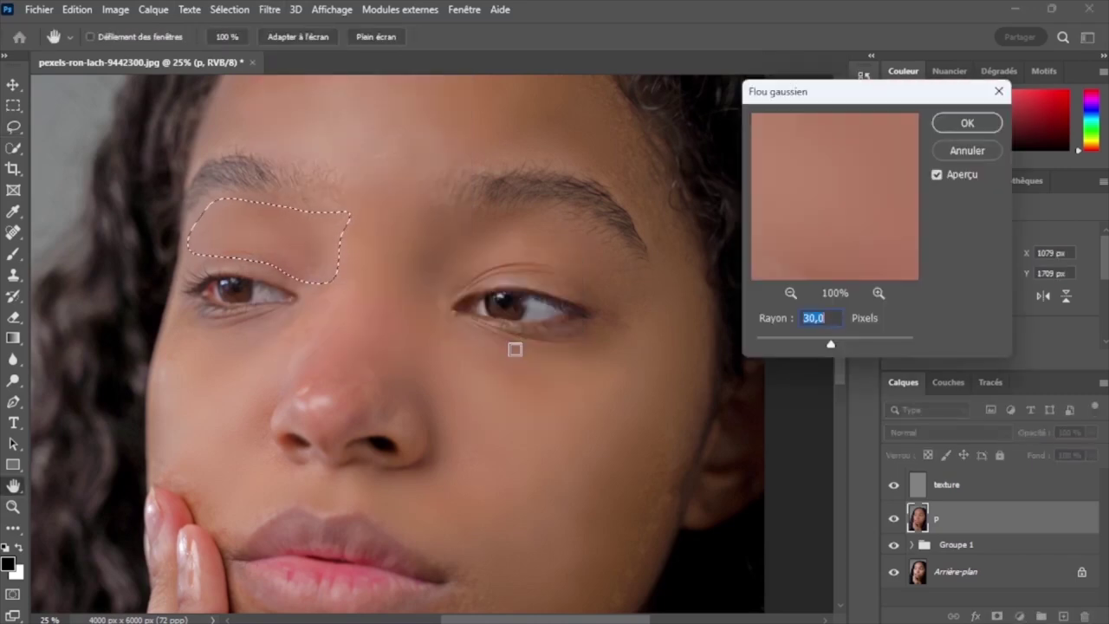
pyautogui.press('Return')
pyautogui.hotkey('ctrl', 'd')
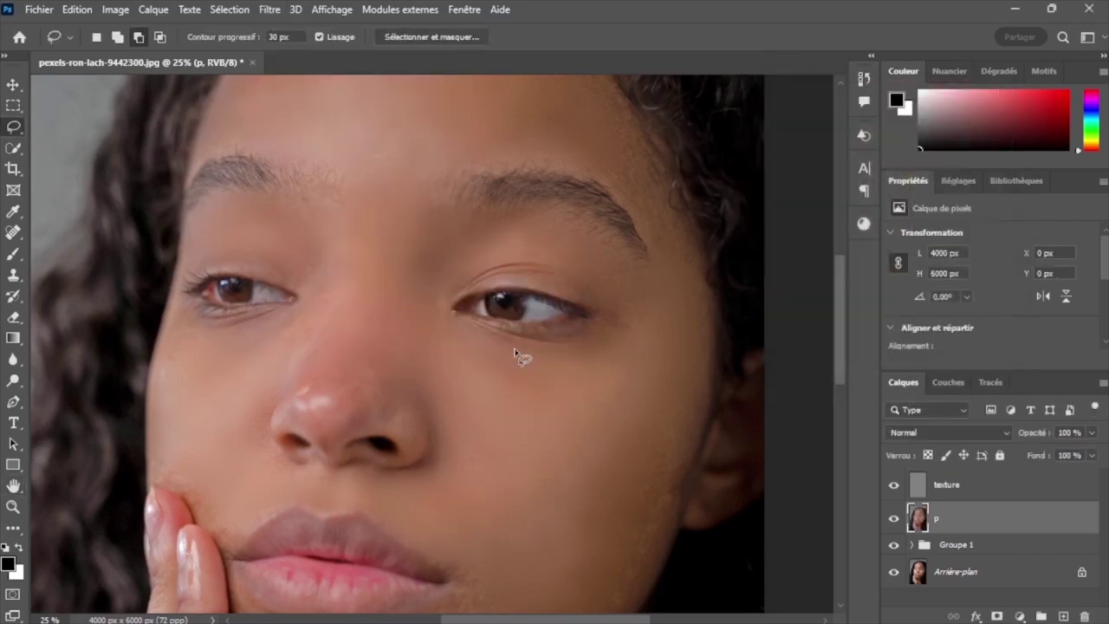
# Blur the chin skin below the right lip corner at 30 pixels
pyautogui.scroll(2, 843, 274)
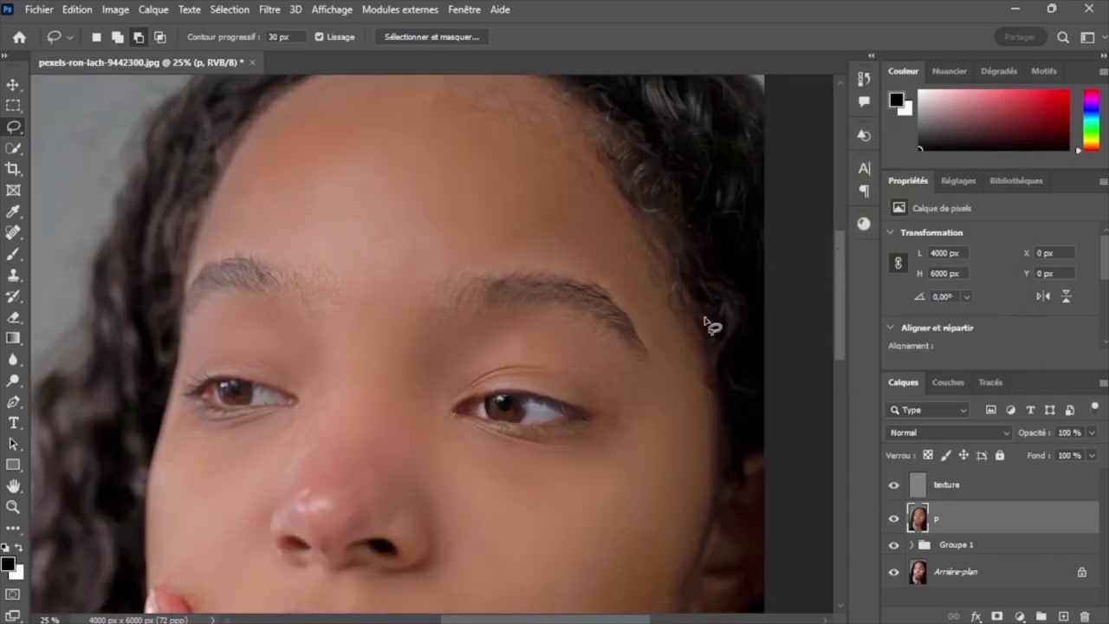
pyautogui.scroll(-4, 841, 260)
pyautogui.scroll(-1, 825, 338)
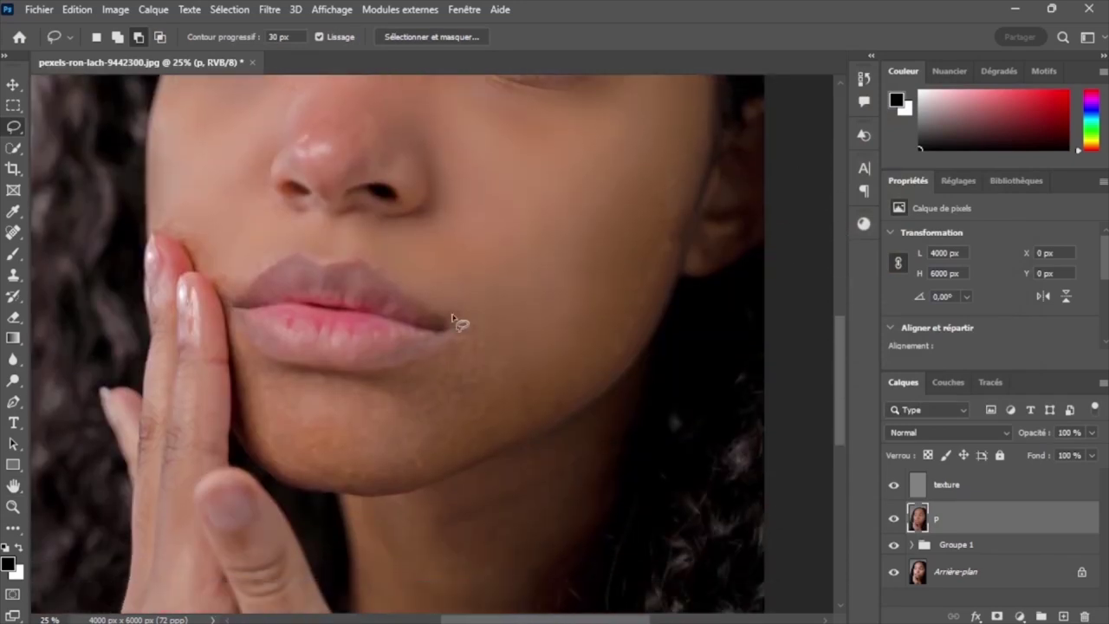
pyautogui.moveTo(391, 379)
pyautogui.mouseDown()
pyautogui.moveTo(436, 460)
pyautogui.moveTo(537, 425)
pyautogui.moveTo(545, 371)
pyautogui.moveTo(454, 307)
pyautogui.mouseUp()
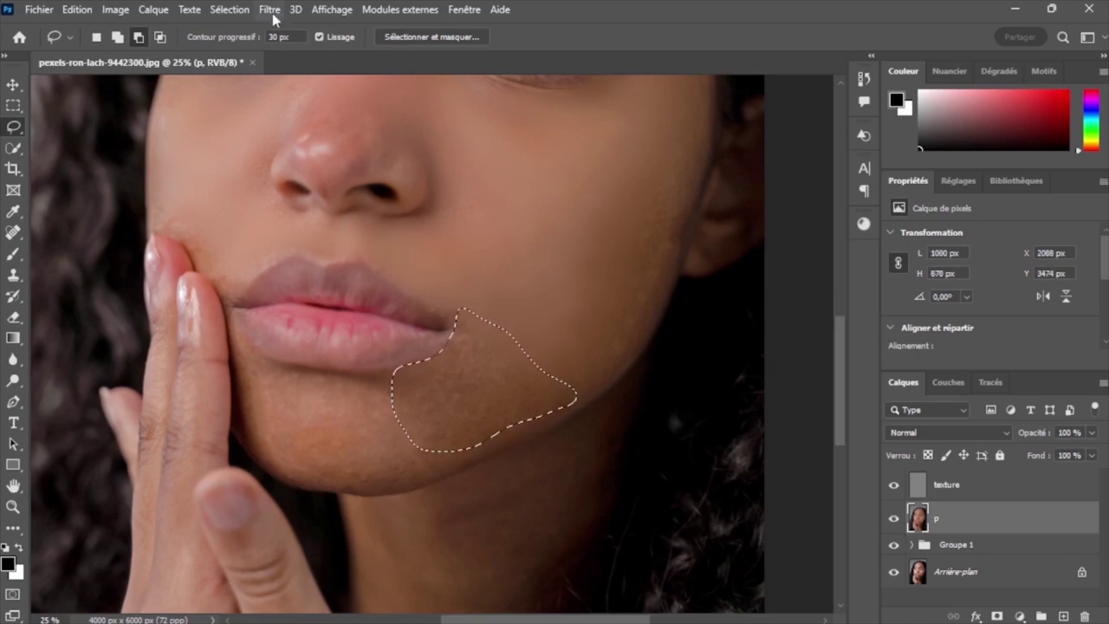
pyautogui.click(269, 10)
pyautogui.click(525, 343)
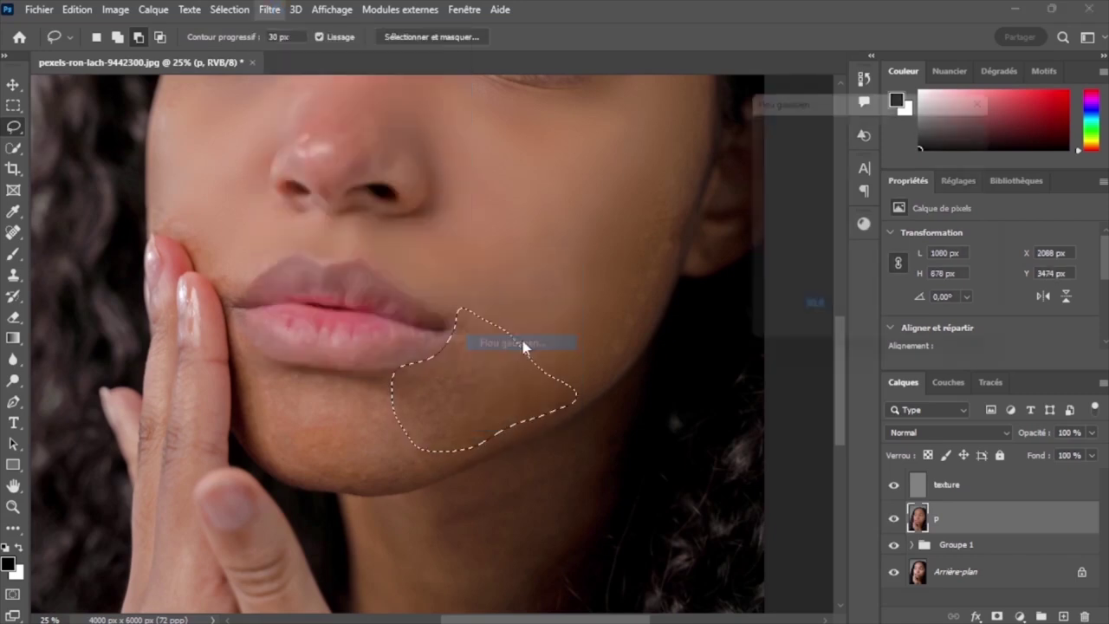
pyautogui.click(953, 119)
pyautogui.hotkey('ctrl', 'd')
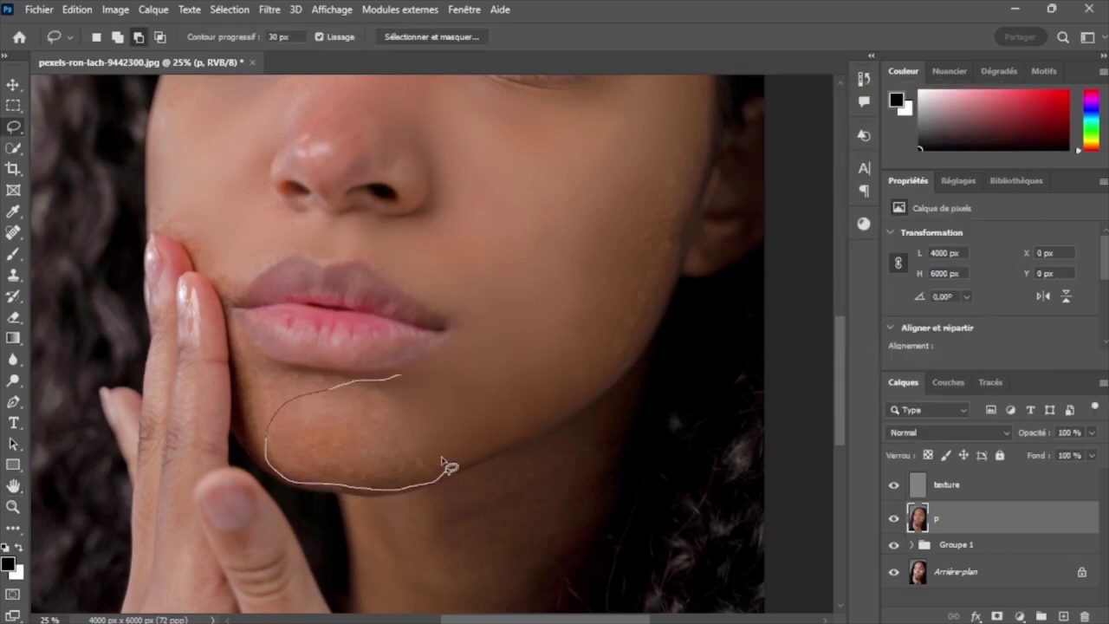
# Blur the lower chin skin with a 30-pixel Gaussian blur
pyautogui.moveTo(351, 492); pyautogui.dragTo(398, 377)
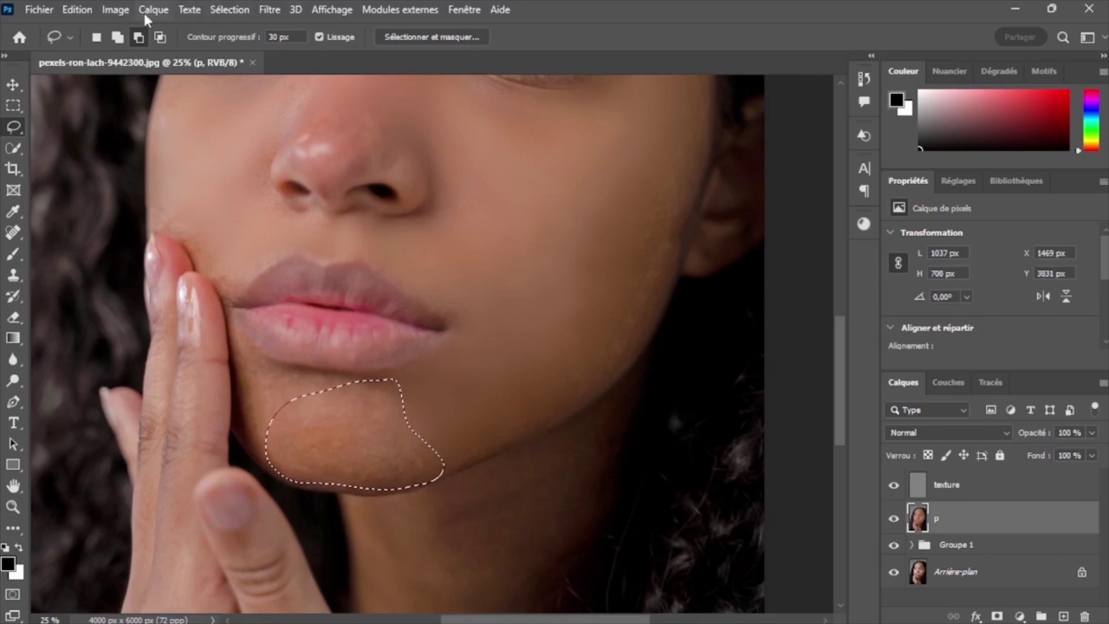
pyautogui.click(269, 10)
pyautogui.moveTo(279, 266)
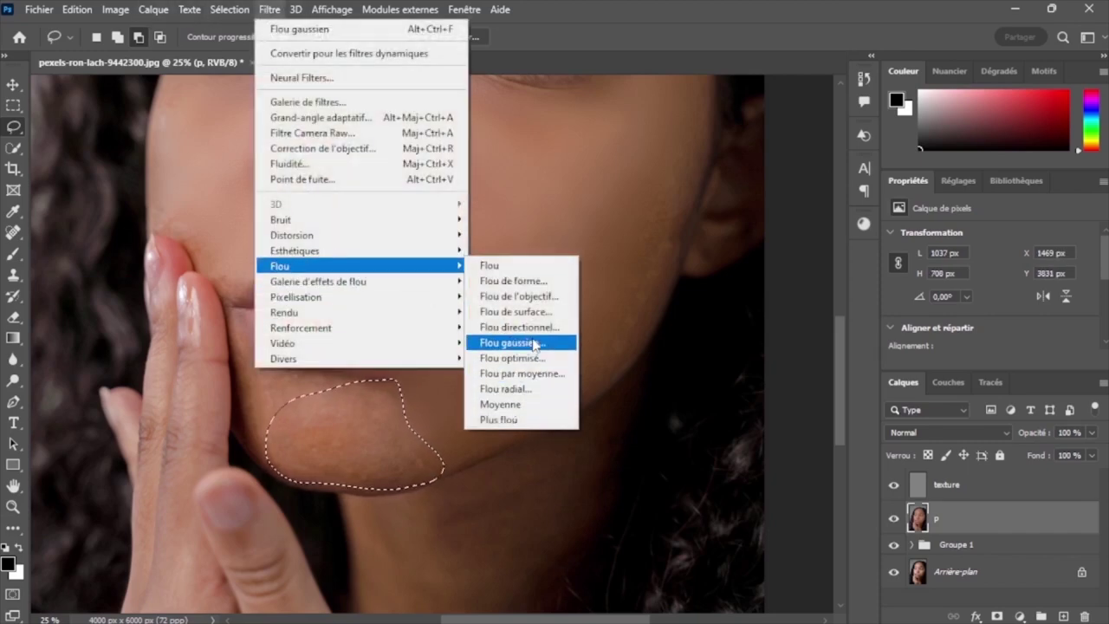
pyautogui.click(511, 343)
pyautogui.press('Return')
pyautogui.hotkey('ctrl', 'd')
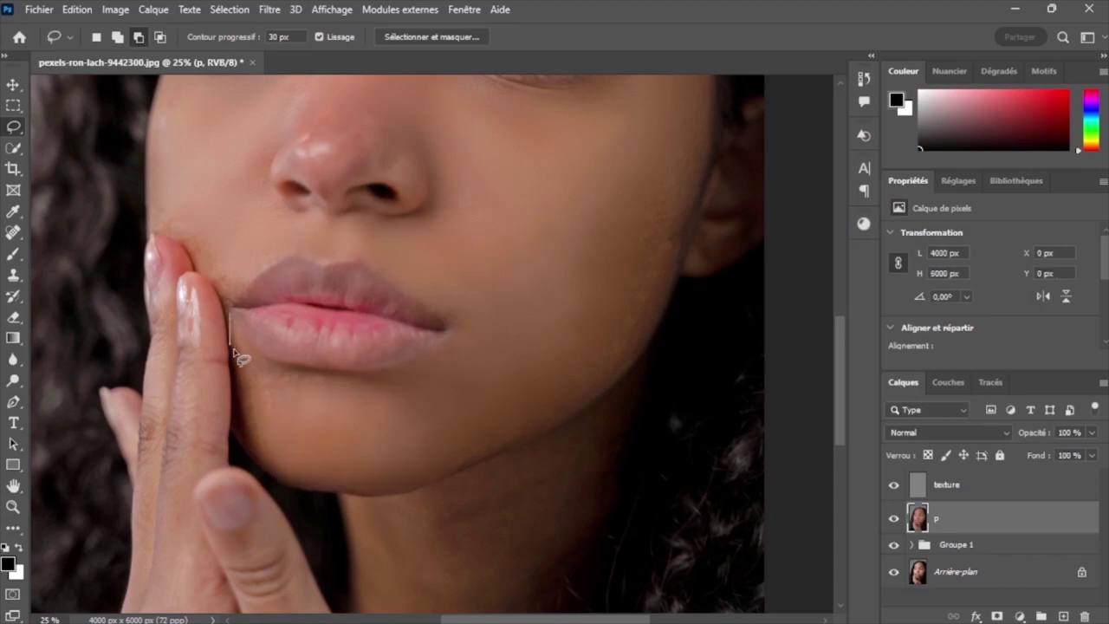
# Blur the chin skin next to the fingers with a 30-pixel Gaussian blur
pyautogui.moveTo(286, 461); pyautogui.dragTo(249, 451)
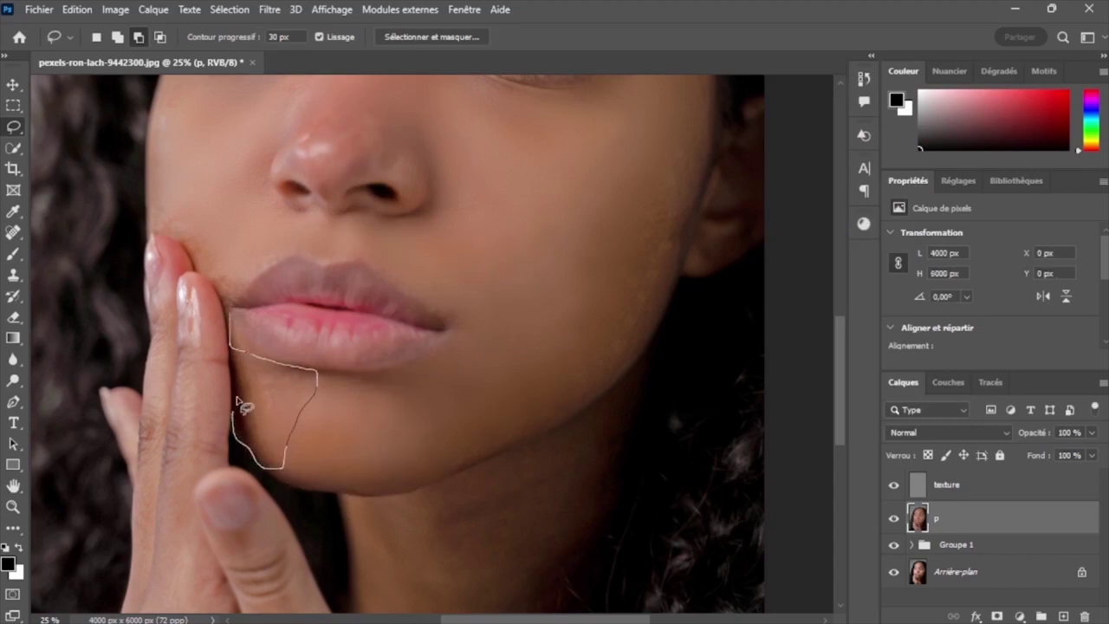
pyautogui.moveTo(237, 343); pyautogui.dragTo(234, 347)
pyautogui.click(269, 9)
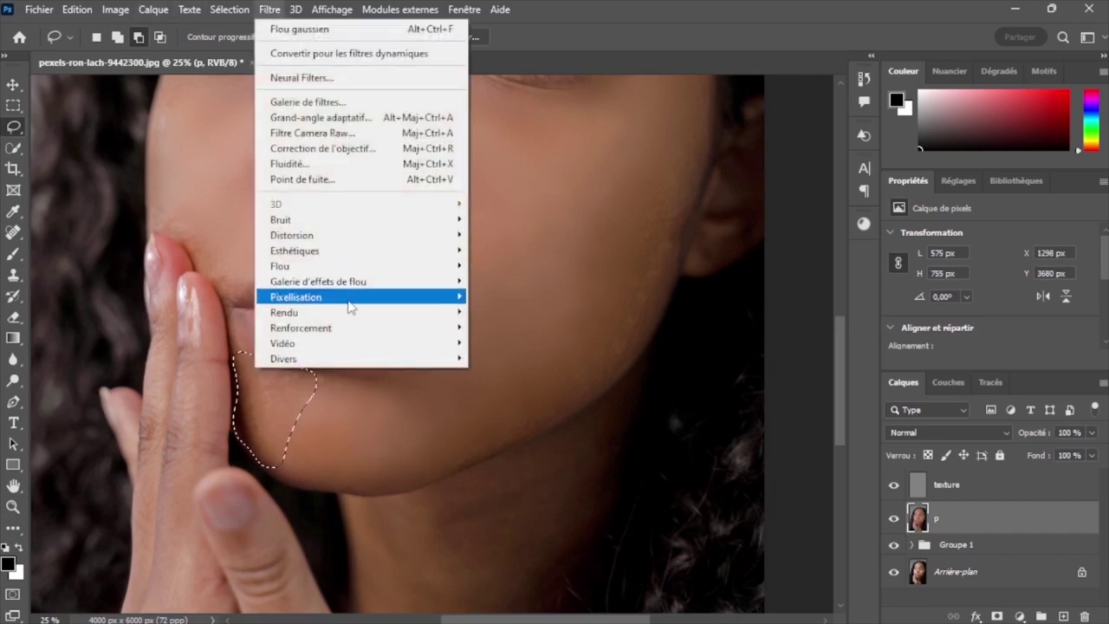
pyautogui.moveTo(279, 266)
pyautogui.click(516, 355)
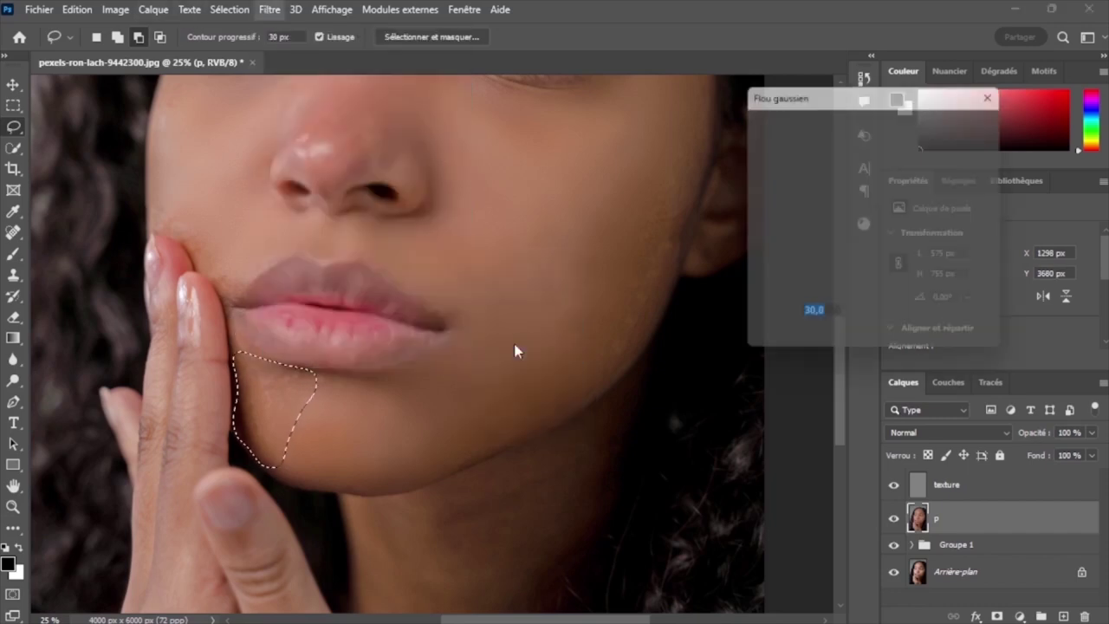
pyautogui.press('Return')
pyautogui.hotkey('ctrl', 'd')
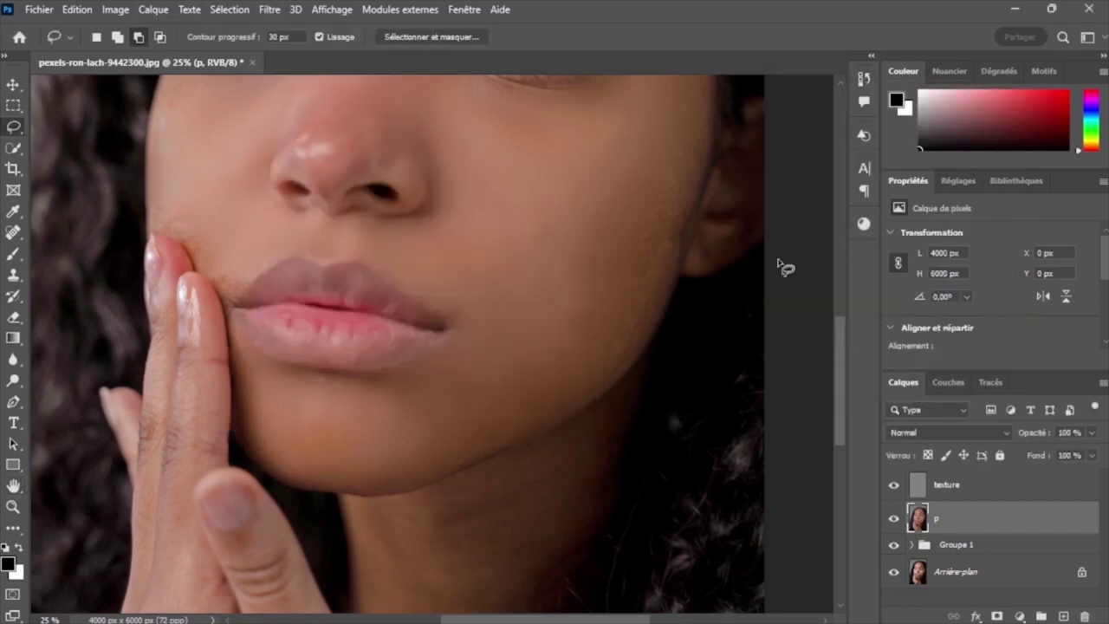
# Blur the cheek patch beside the fingertips with a 30-pixel Gaussian blur
pyautogui.scroll(1, 814, 357)
pyautogui.scroll(5, 763, 347)
pyautogui.scroll(-5, 693, 338)
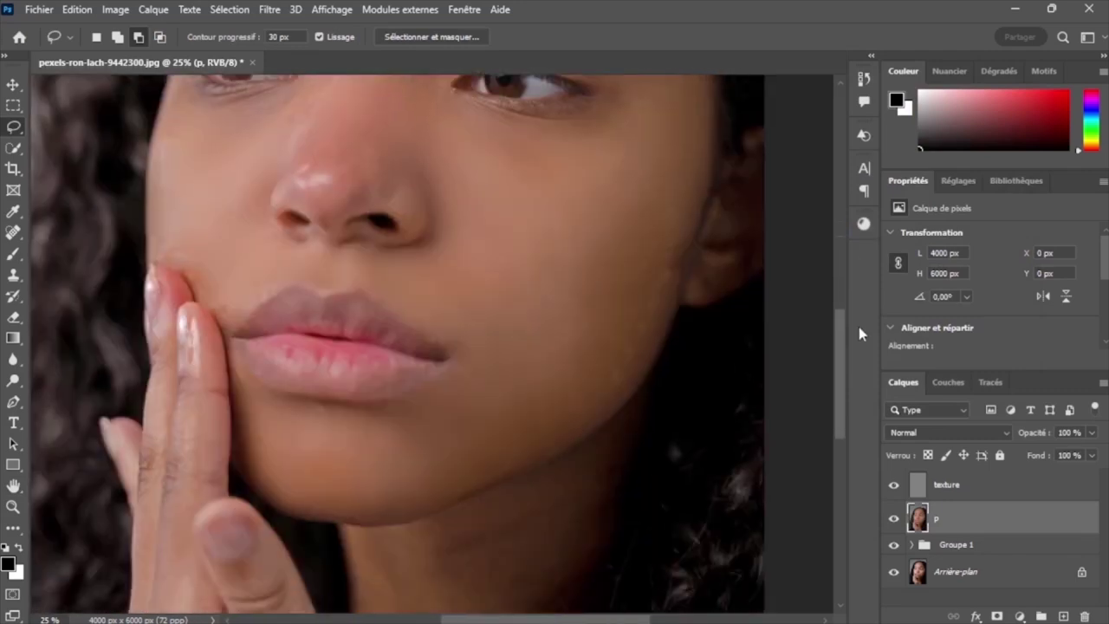
pyautogui.scroll(-1, 615, 330)
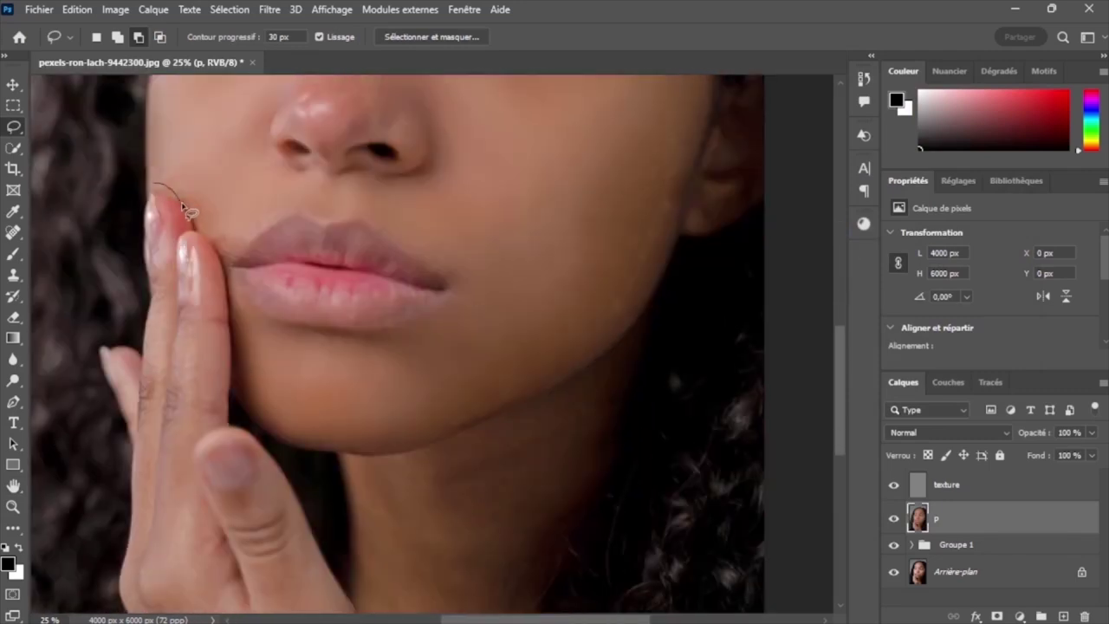
pyautogui.moveTo(233, 264)
pyautogui.mouseDown()
pyautogui.moveTo(228, 217)
pyautogui.moveTo(159, 167)
pyautogui.moveTo(152, 173)
pyautogui.mouseUp()
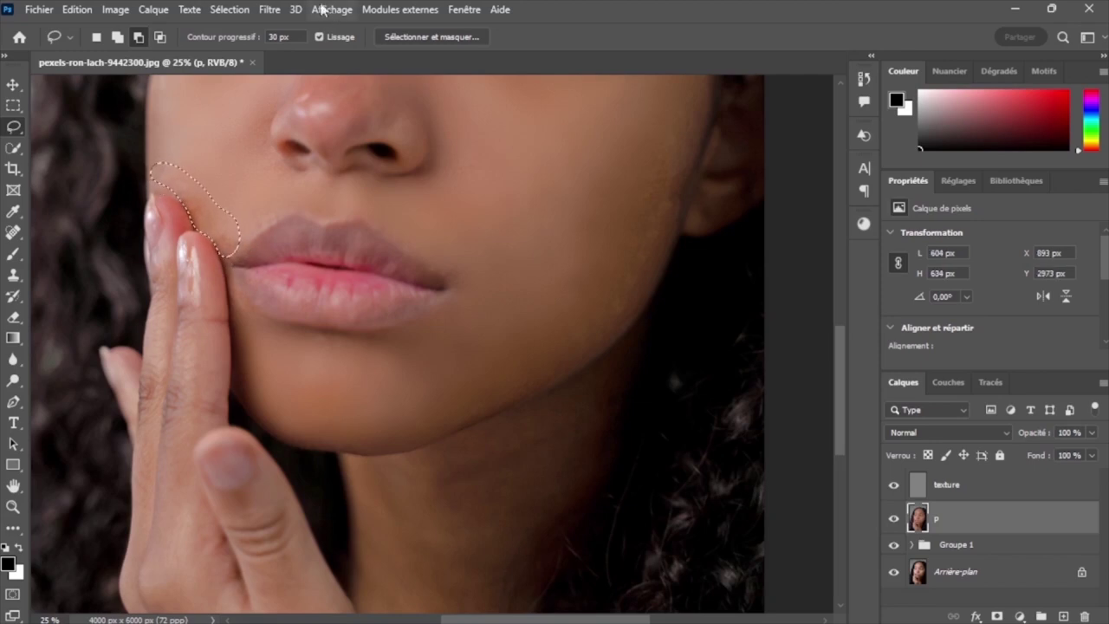
pyautogui.click(270, 9)
pyautogui.click(517, 344)
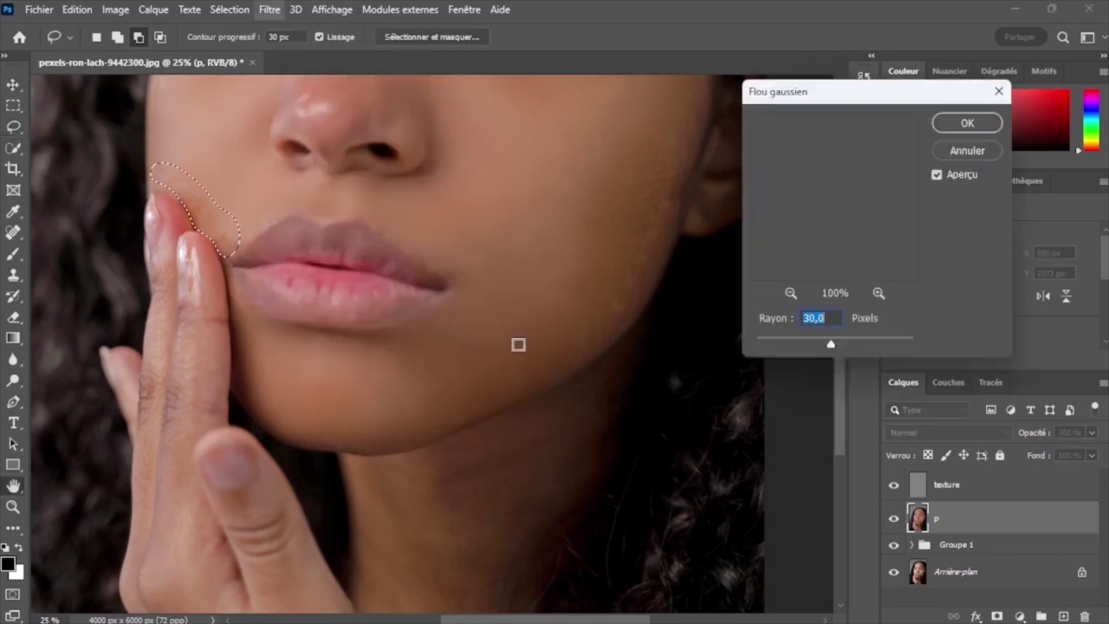
pyautogui.press('Return')
pyautogui.hotkey('ctrl', 'd')
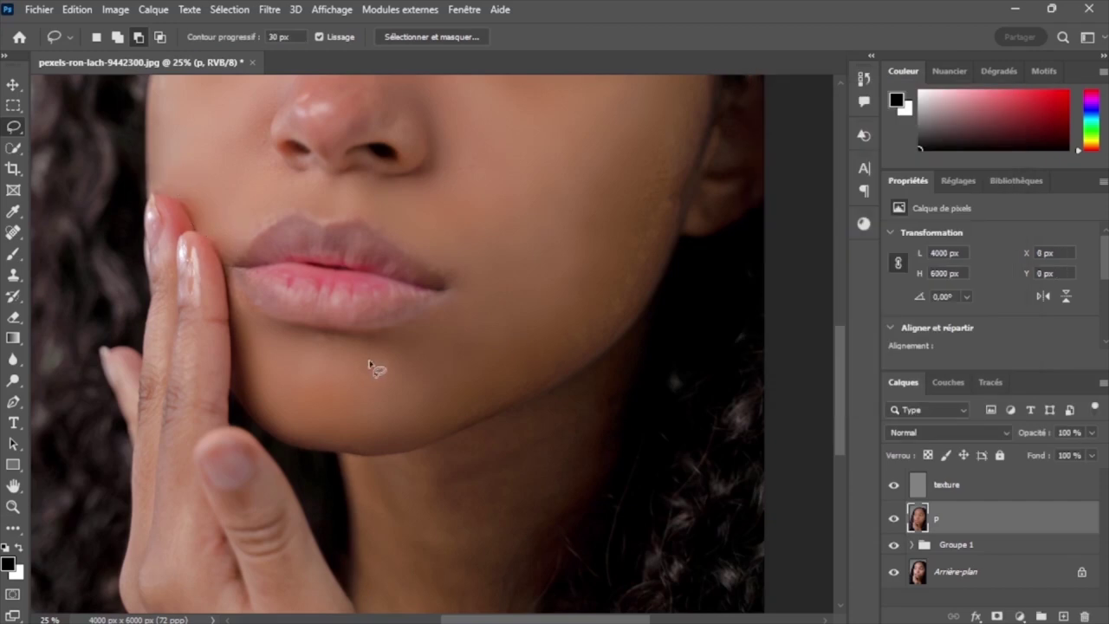
# Blur the skin along the right cheek with a 30-pixel Gaussian blur
pyautogui.moveTo(667, 127)
pyautogui.mouseDown()
pyautogui.moveTo(637, 312)
pyautogui.moveTo(589, 364)
pyautogui.moveTo(555, 341)
pyautogui.moveTo(621, 246)
pyautogui.moveTo(666, 130)
pyautogui.mouseUp()
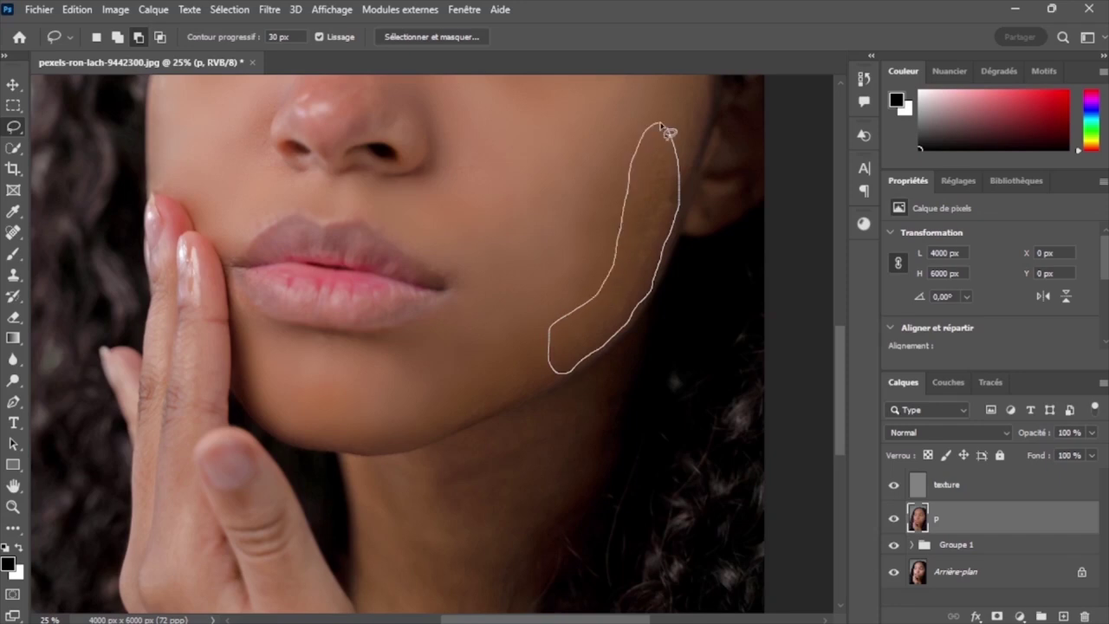
pyautogui.click(269, 10)
pyautogui.click(512, 343)
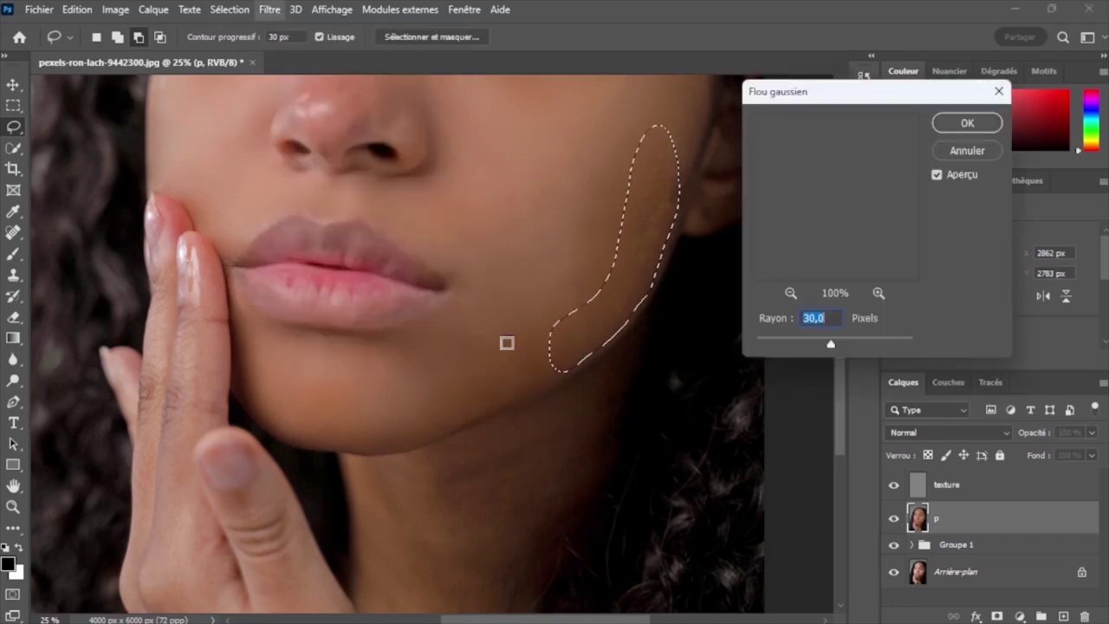
pyautogui.press('Return')
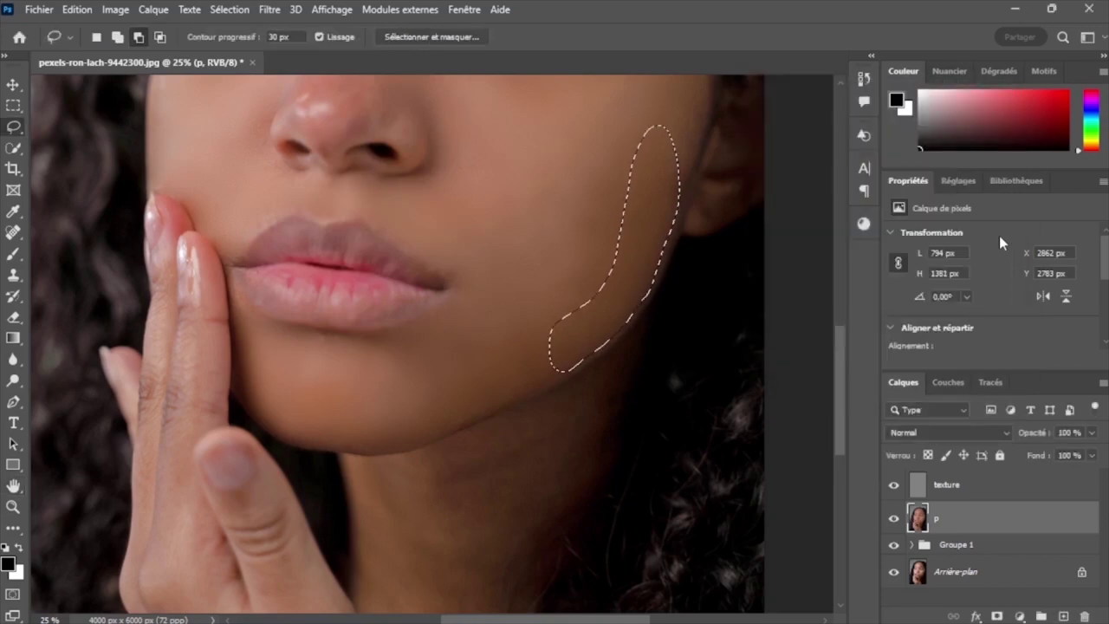
pyautogui.hotkey('ctrl', 'd')
# Blur the skin patch above the jawline with a 30-pixel Gaussian blur
pyautogui.moveTo(568, 323); pyautogui.dragTo(570, 329)
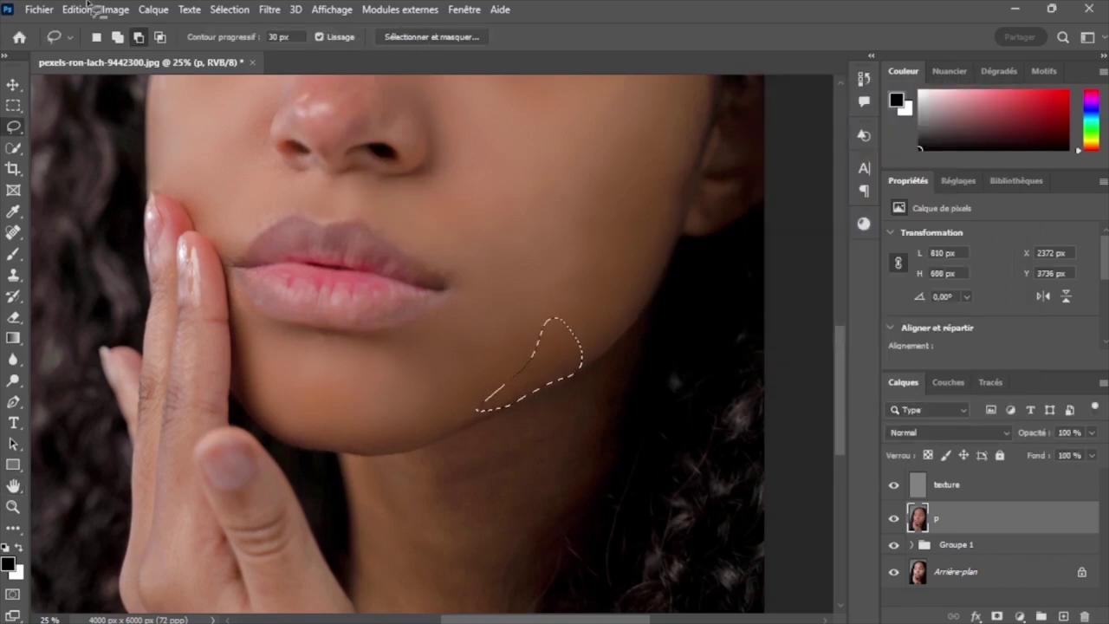
pyautogui.click(269, 10)
pyautogui.moveTo(360, 265)
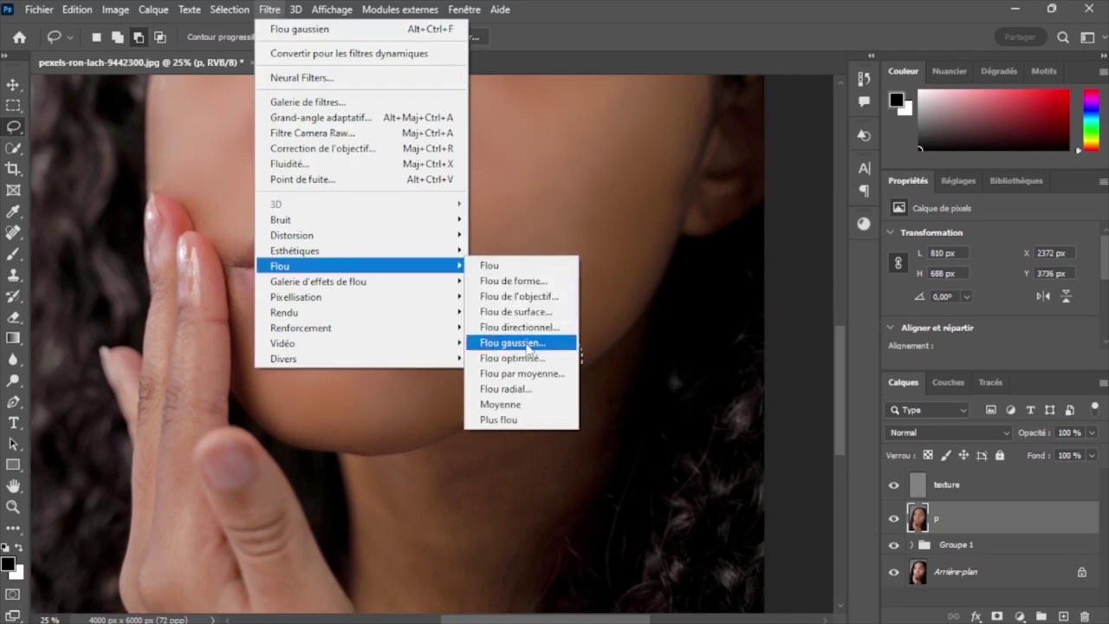
pyautogui.click(523, 341)
pyautogui.press('Return')
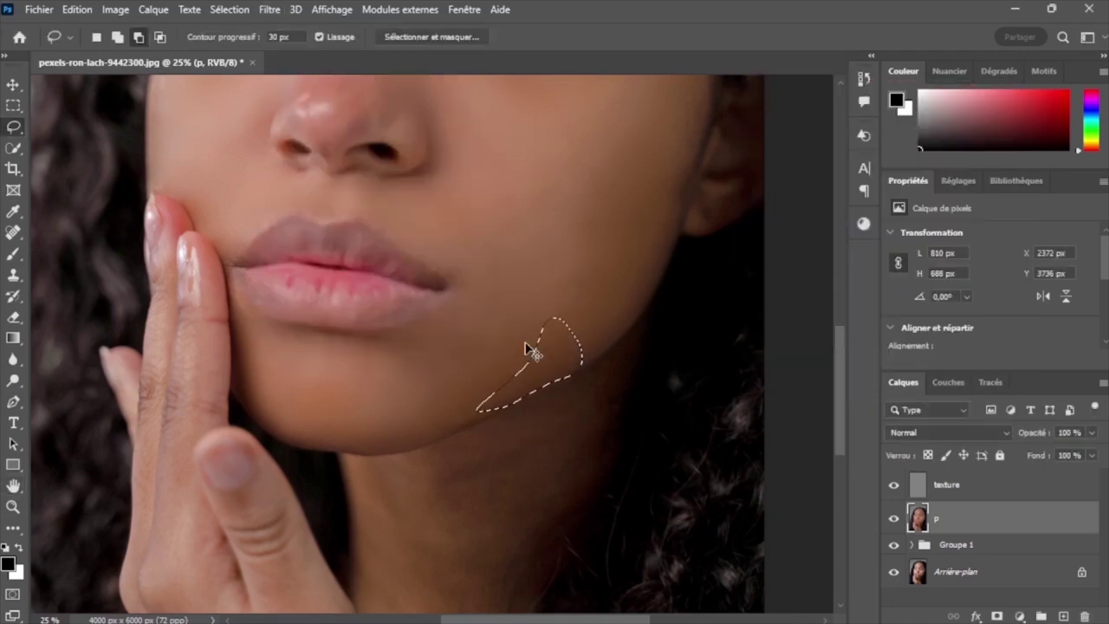
pyautogui.hotkey('ctrl', 'd')
pyautogui.moveTo(838, 390); pyautogui.dragTo(860, 320)
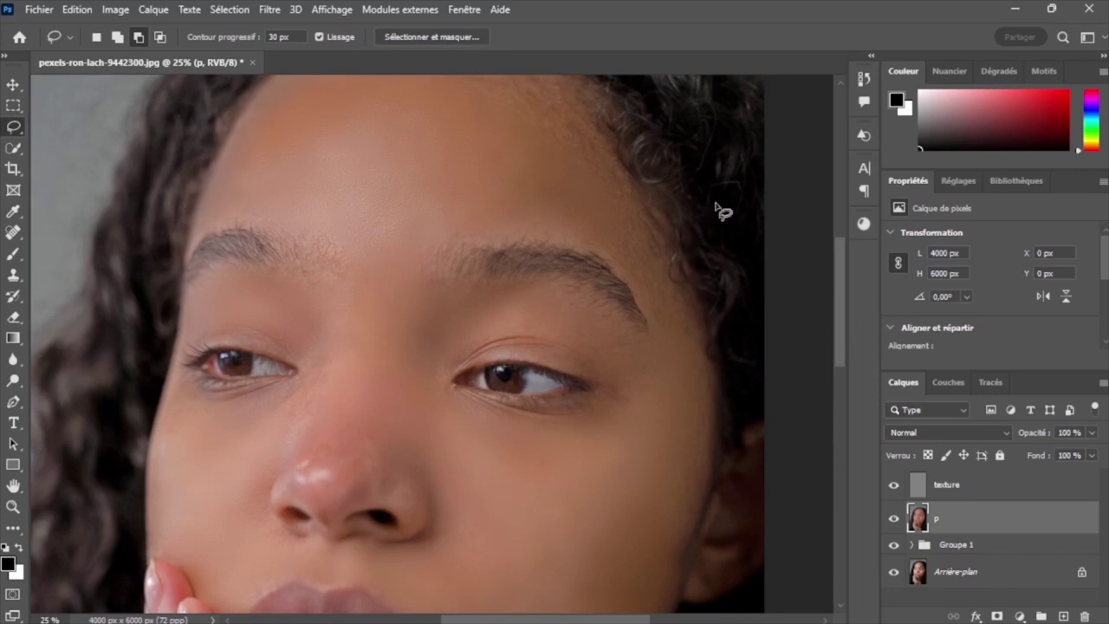
# Blur the skin around the nostril with a 30-pixel Gaussian blur
pyautogui.moveTo(375, 441); pyautogui.dragTo(362, 503)
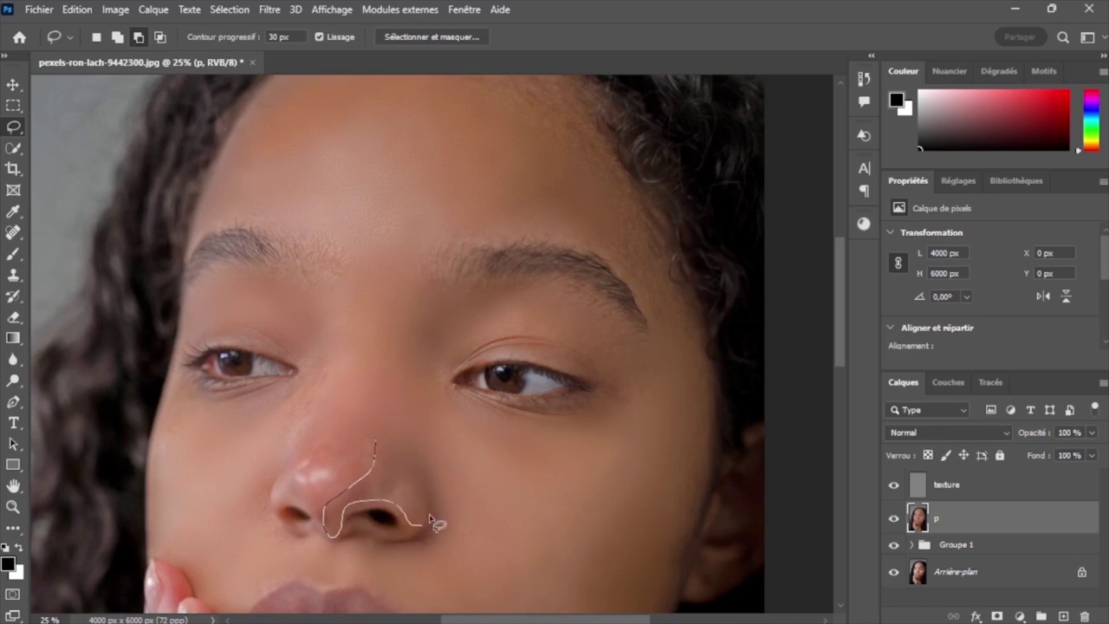
pyautogui.moveTo(362, 503); pyautogui.dragTo(376, 447)
pyautogui.click(268, 9)
pyautogui.moveTo(279, 266)
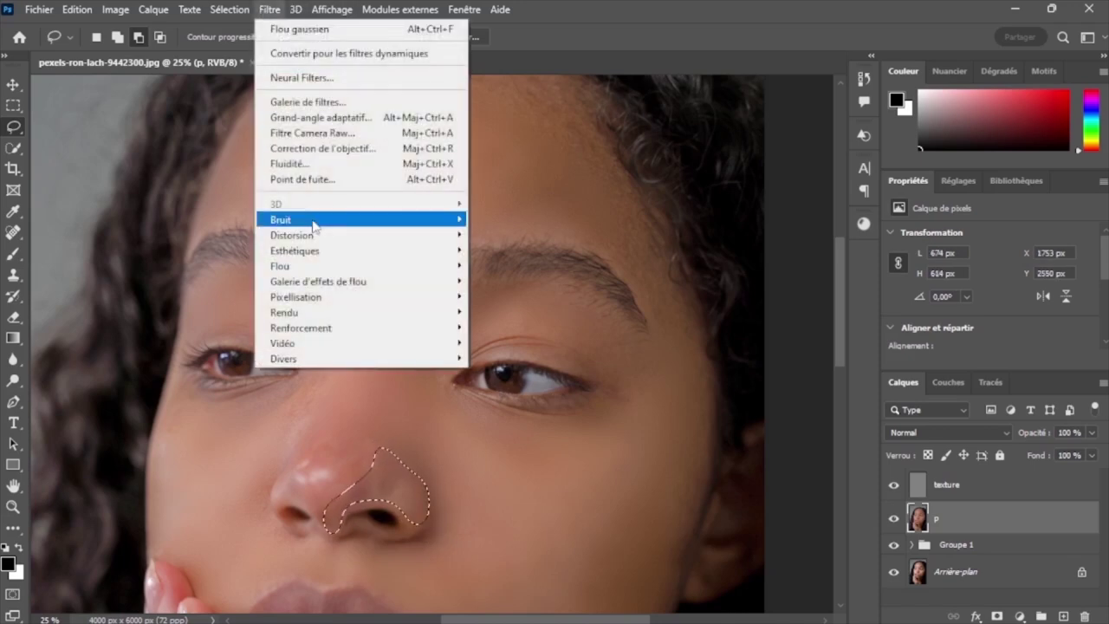
pyautogui.click(512, 343)
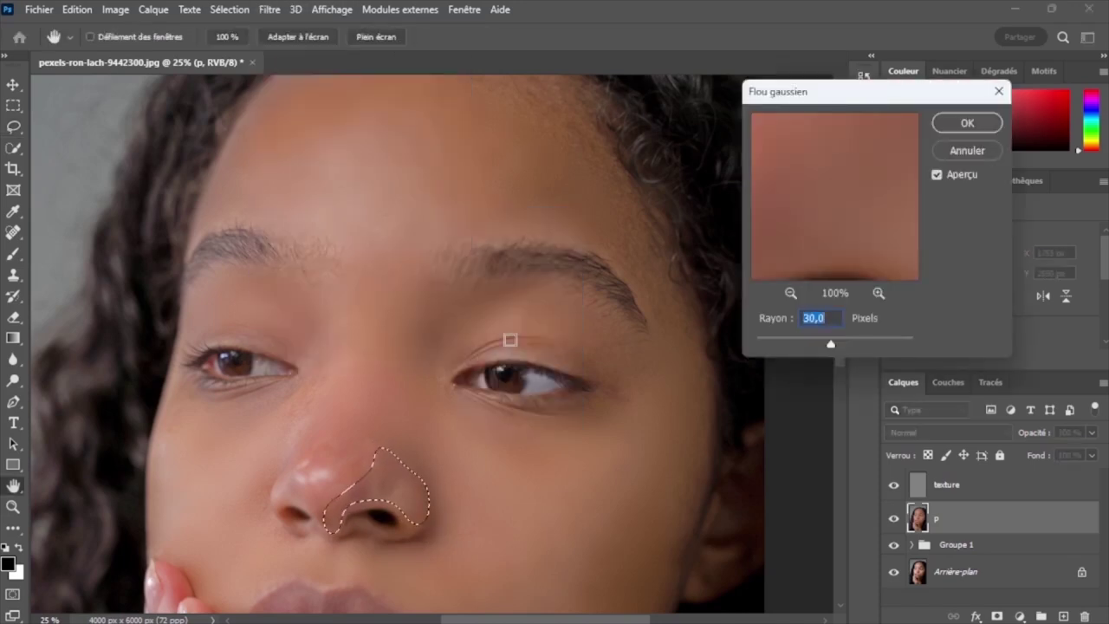
pyautogui.press('Return')
pyautogui.hotkey('ctrl', 'd')
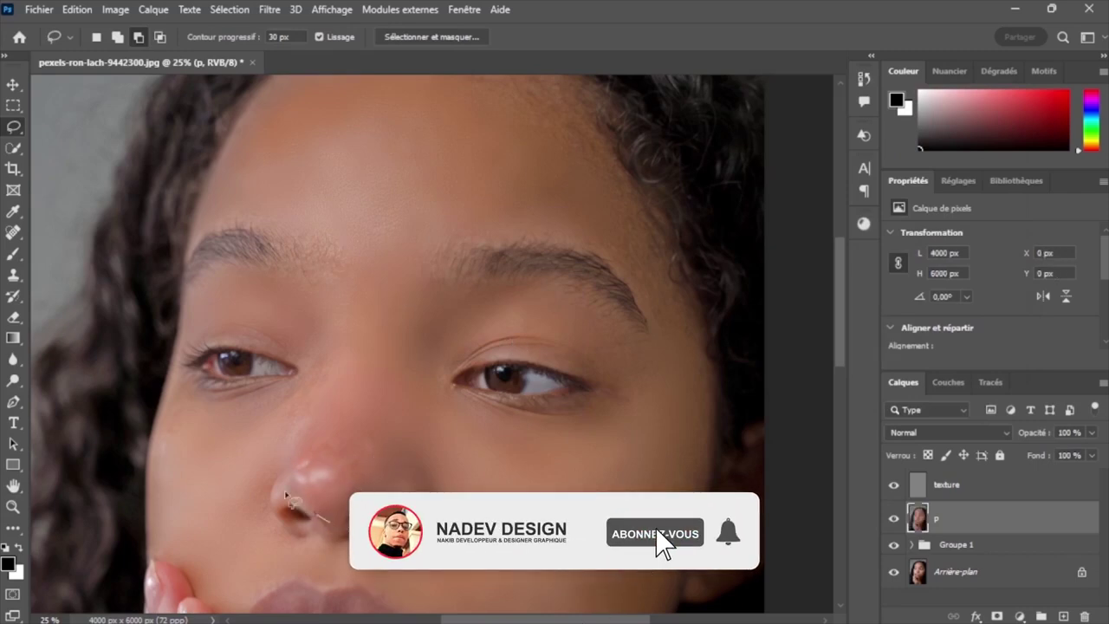
# Blur the tip of the nose with a 30-pixel Gaussian blur
pyautogui.moveTo(329, 518); pyautogui.dragTo(339, 509)
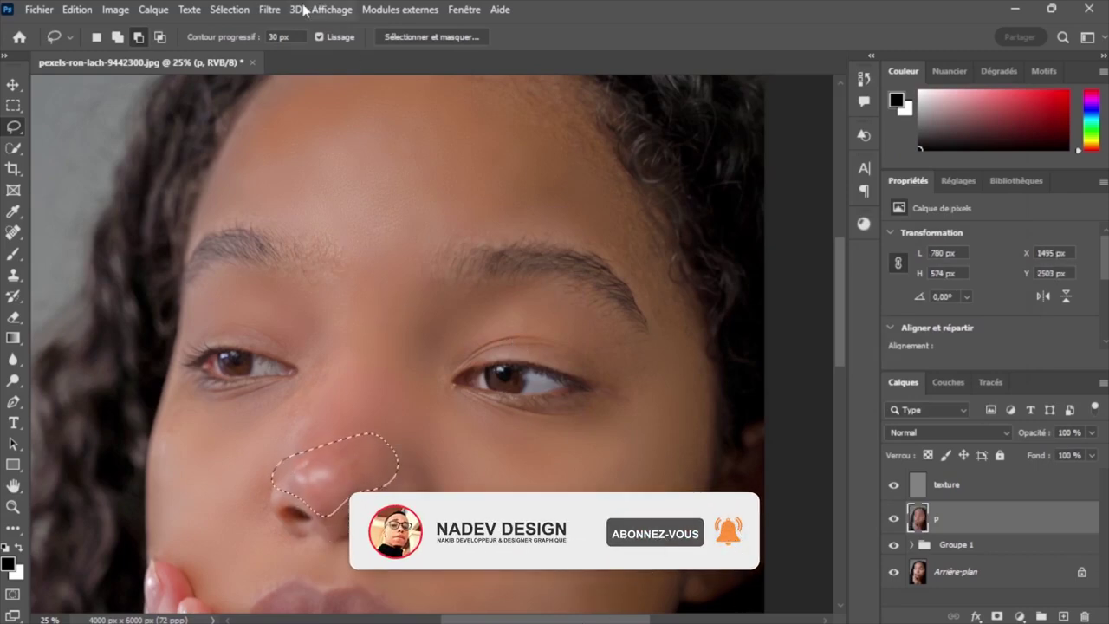
pyautogui.click(269, 9)
pyautogui.moveTo(355, 266)
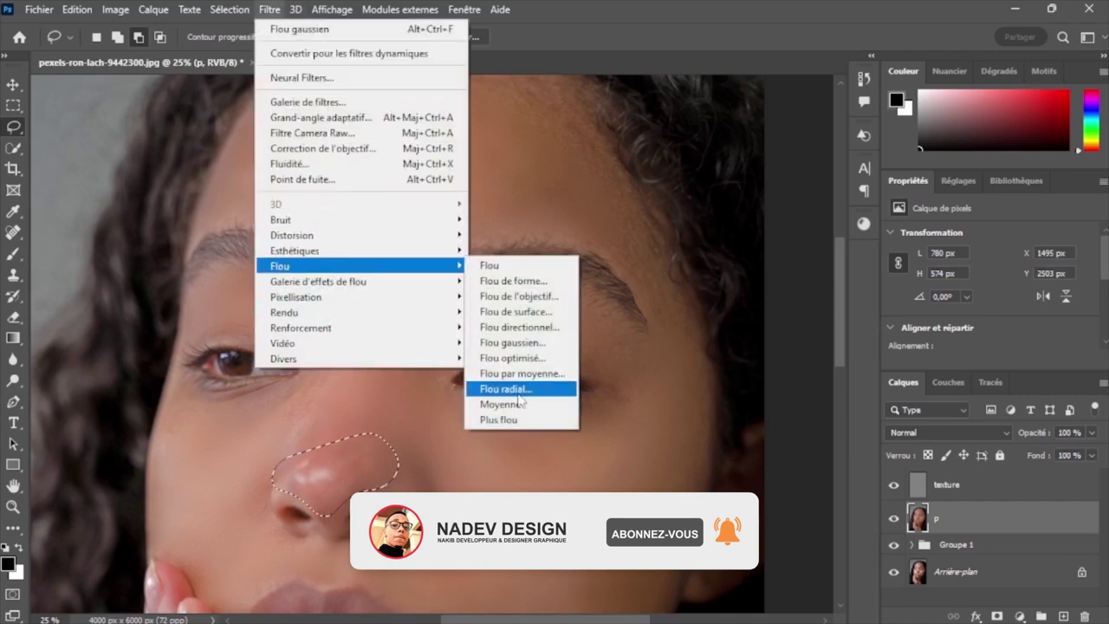
pyautogui.click(511, 345)
pyautogui.press('Return')
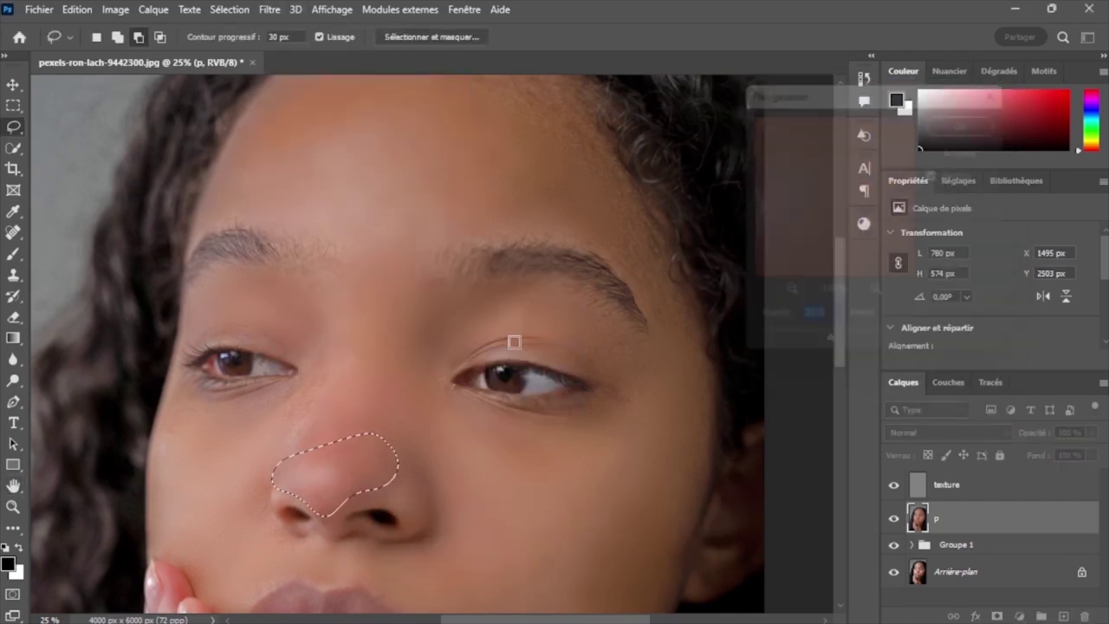
pyautogui.hotkey('ctrl', 'd')
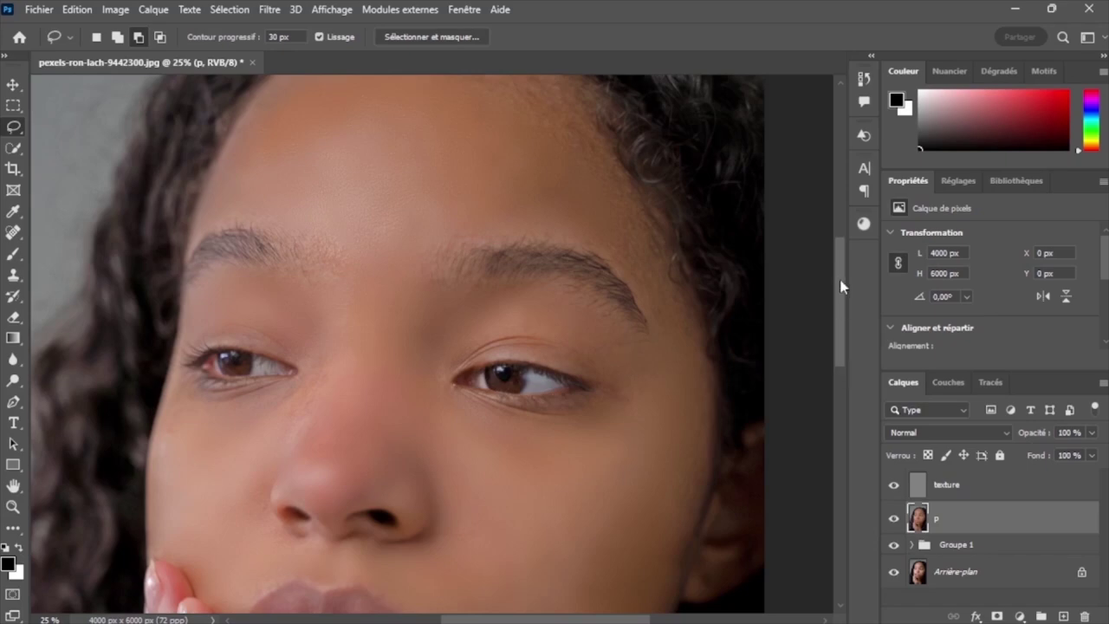
# Blur the skin at the outer end of the brow with a 30-pixel Gaussian blur
pyautogui.moveTo(841, 286); pyautogui.dragTo(869, 299)
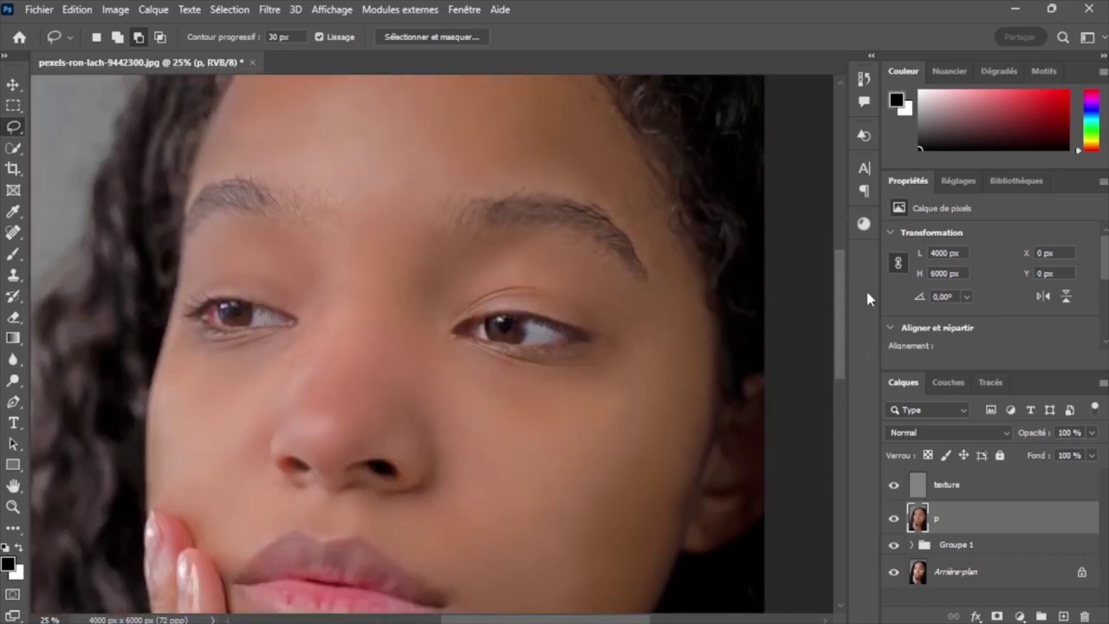
pyautogui.moveTo(869, 299); pyautogui.dragTo(898, 276)
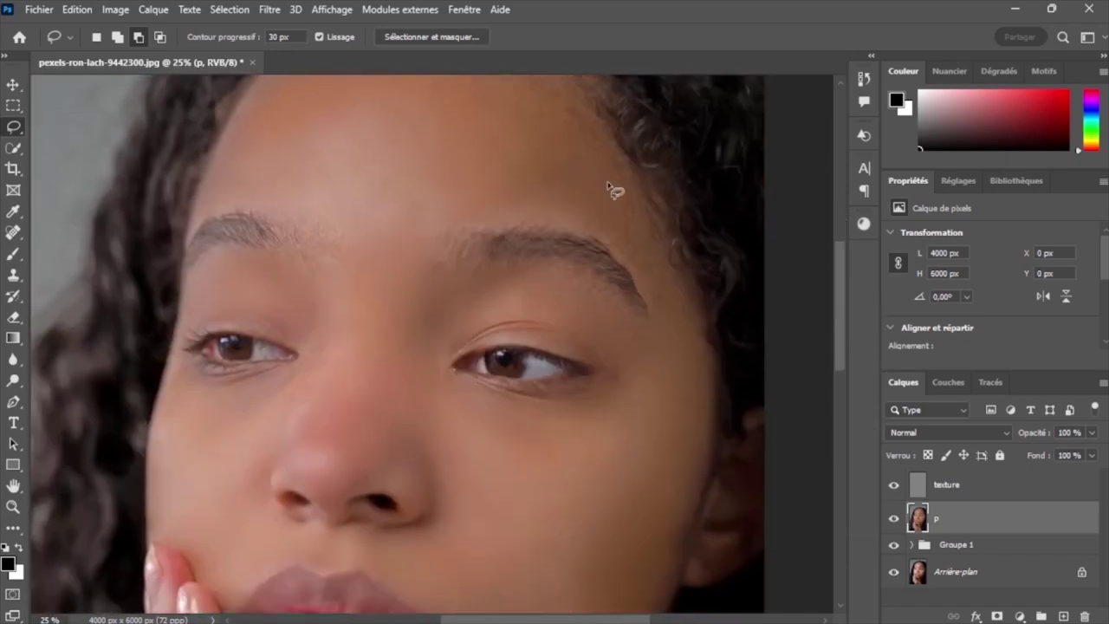
pyautogui.moveTo(618, 181)
pyautogui.mouseDown()
pyautogui.moveTo(619, 251)
pyautogui.moveTo(585, 182)
pyautogui.mouseUp()
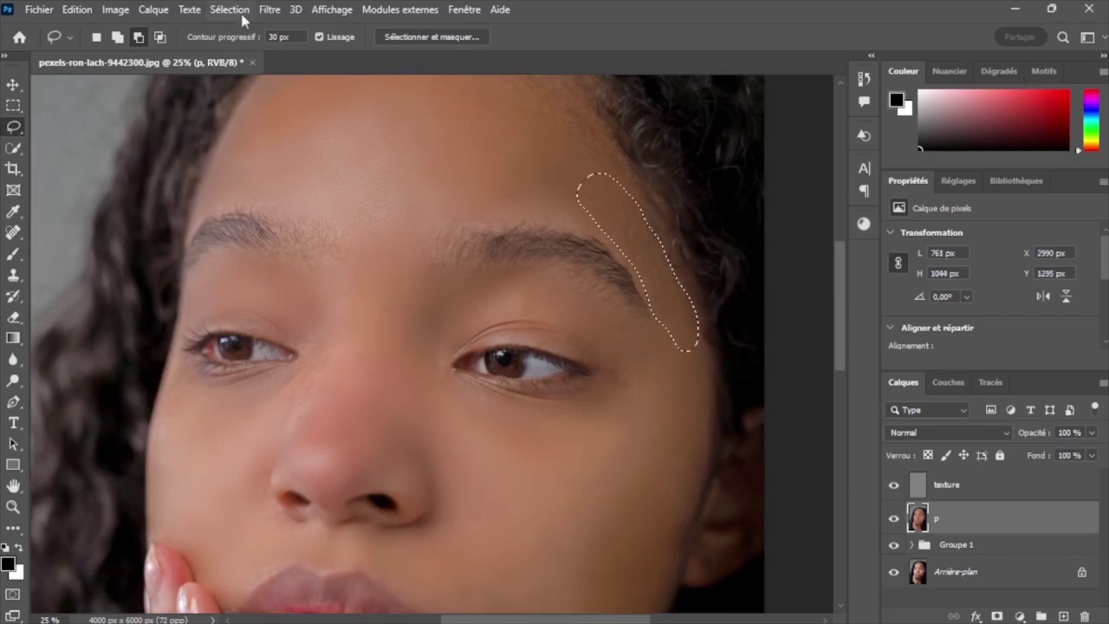
pyautogui.click(270, 10)
pyautogui.click(489, 342)
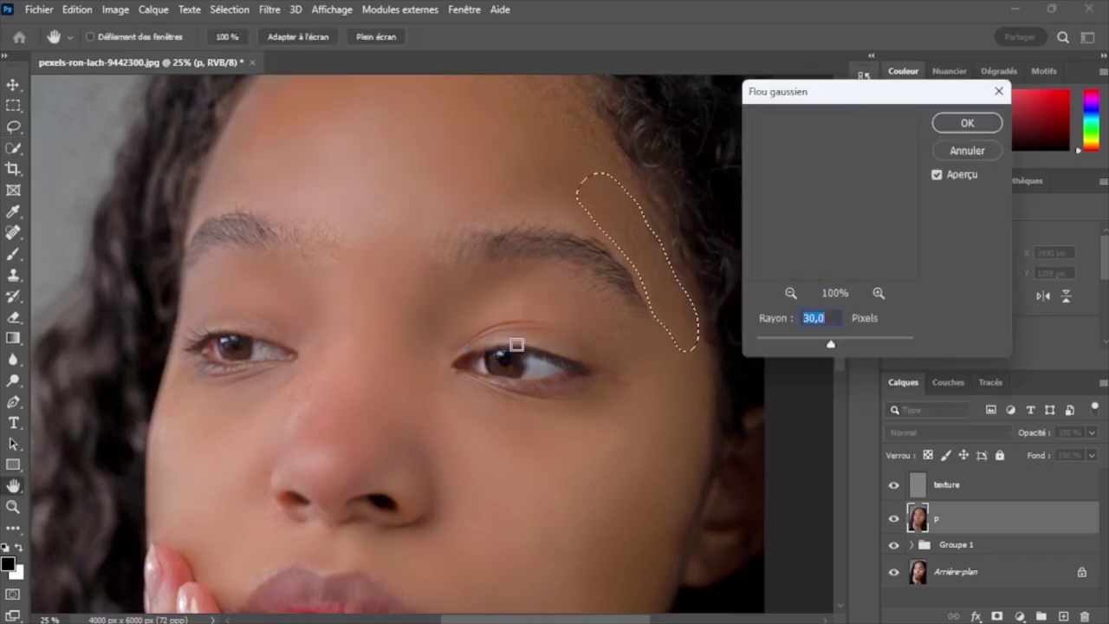
pyautogui.press('Return')
pyautogui.hotkey('ctrl', 'd')
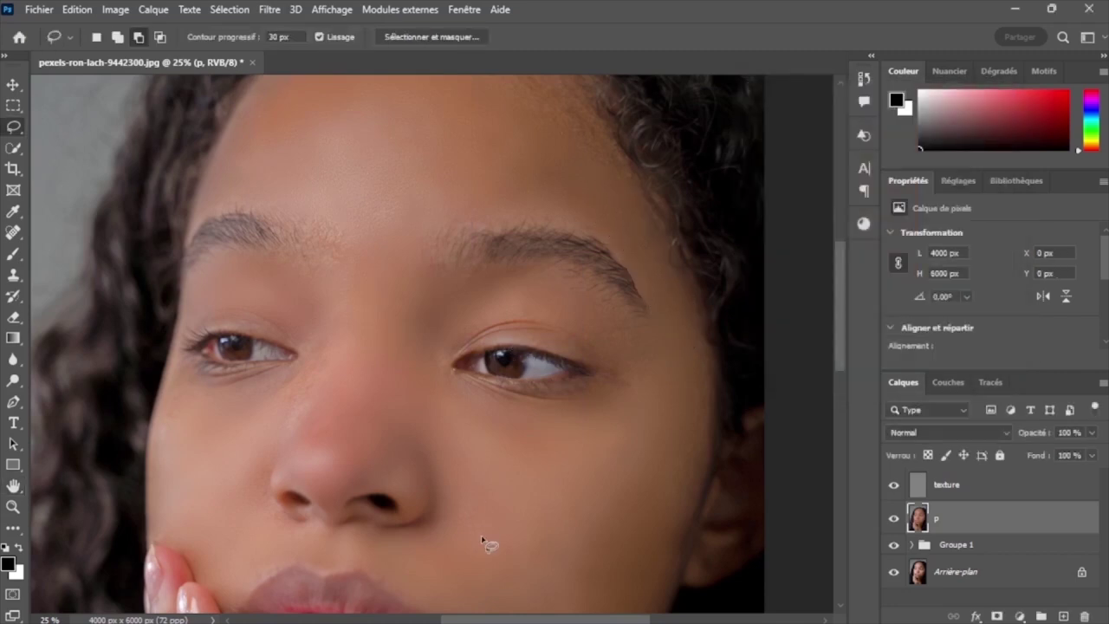
# Blur the small patch above the upper-lip corner with a 30-pixel Gaussian blur
pyautogui.moveTo(845, 248); pyautogui.dragTo(840, 353)
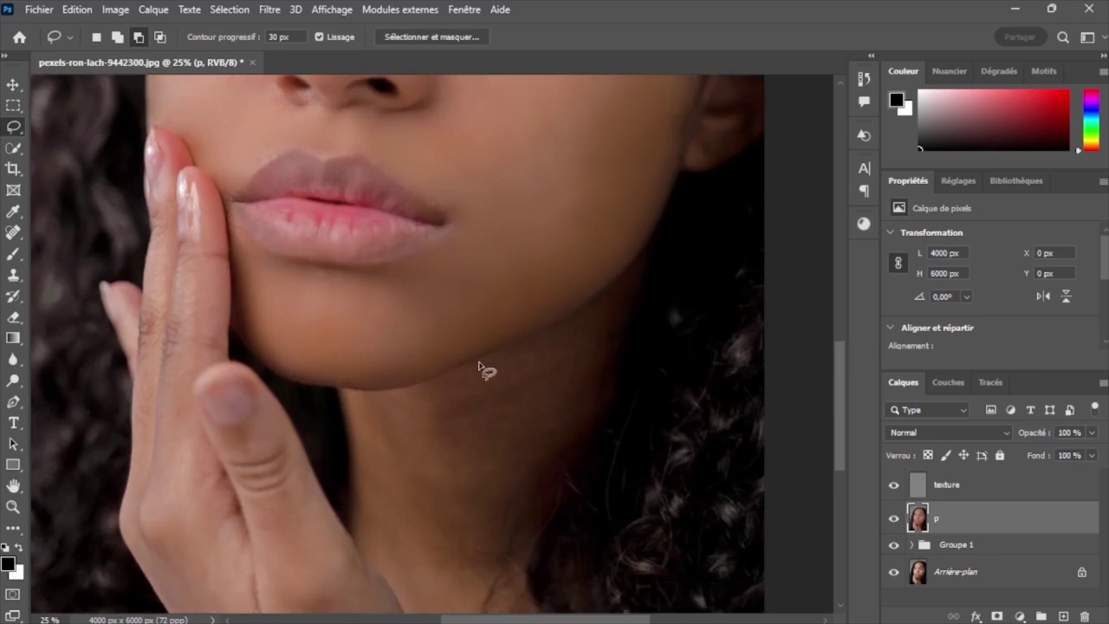
pyautogui.moveTo(303, 152); pyautogui.dragTo(308, 154)
pyautogui.click(270, 9)
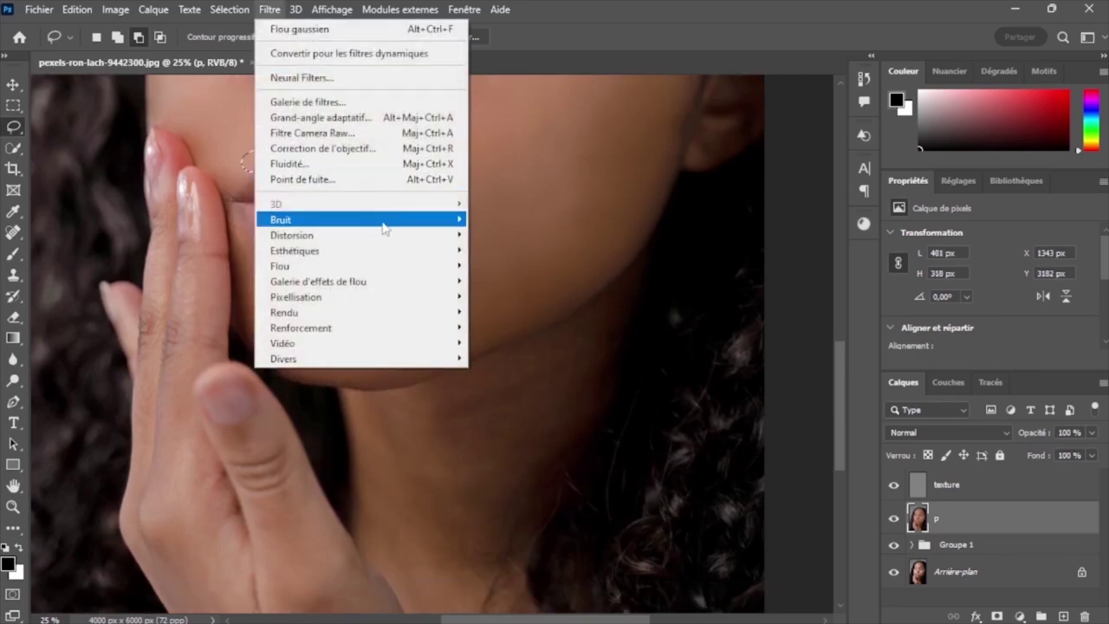
pyautogui.click(508, 343)
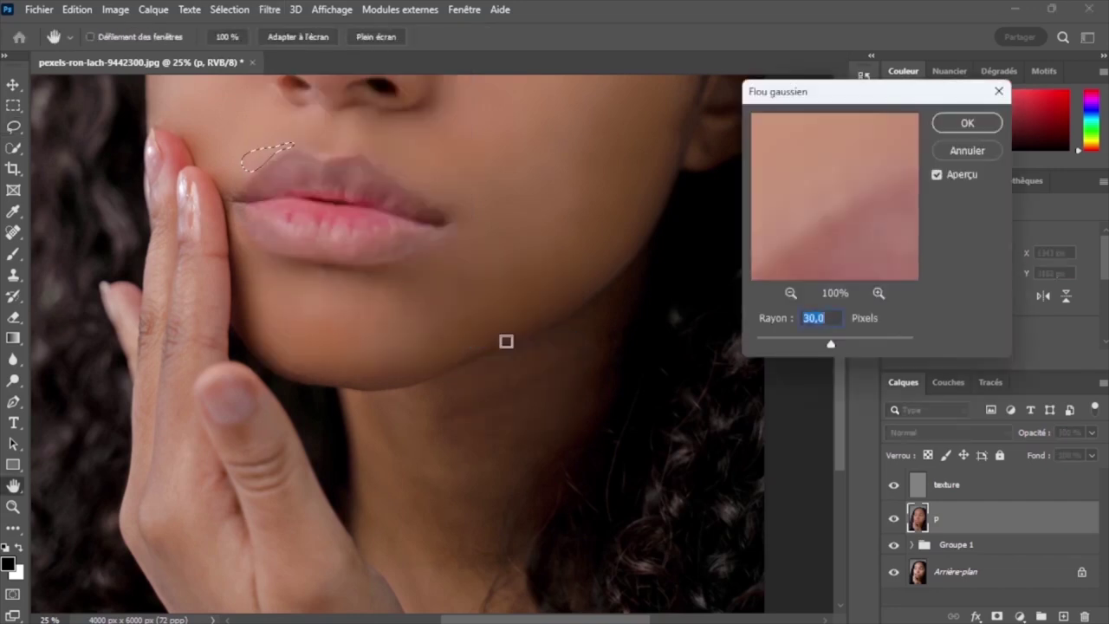
pyautogui.press('Return')
pyautogui.hotkey('ctrl', 'd')
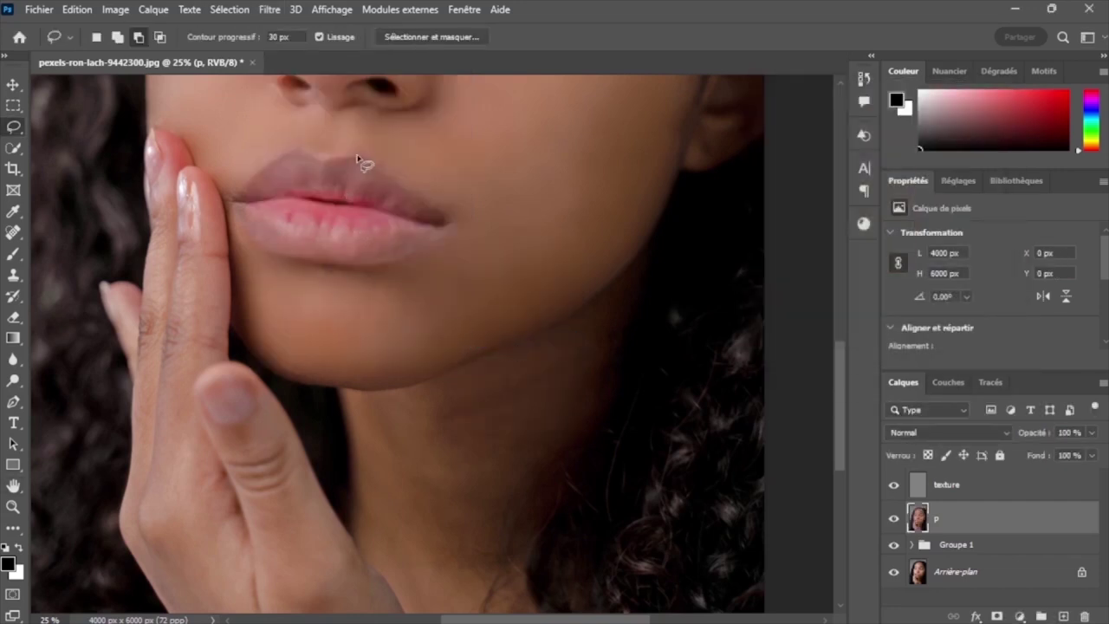
# Blur the skin above the right upper lip at 30 pixels, then deselect
pyautogui.moveTo(382, 174)
pyautogui.mouseDown()
pyautogui.moveTo(352, 156)
pyautogui.moveTo(408, 176)
pyautogui.moveTo(356, 155)
pyautogui.mouseUp()
pyautogui.hotkey('ctrl', 'd')
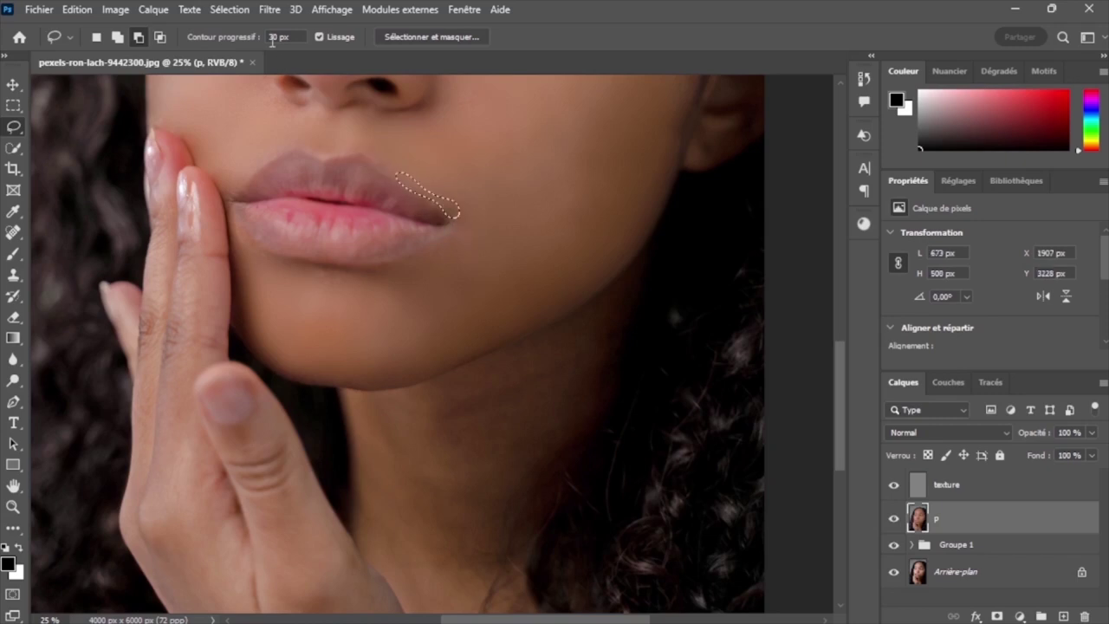
pyautogui.click(269, 10)
pyautogui.moveTo(279, 266)
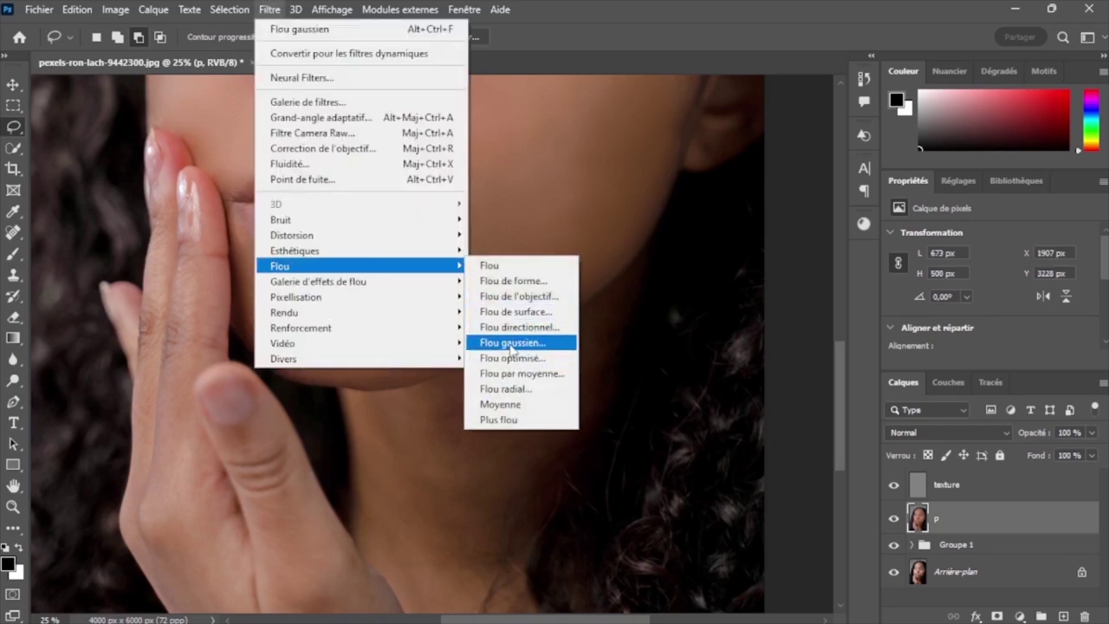
pyautogui.click(512, 343)
pyautogui.press('Return')
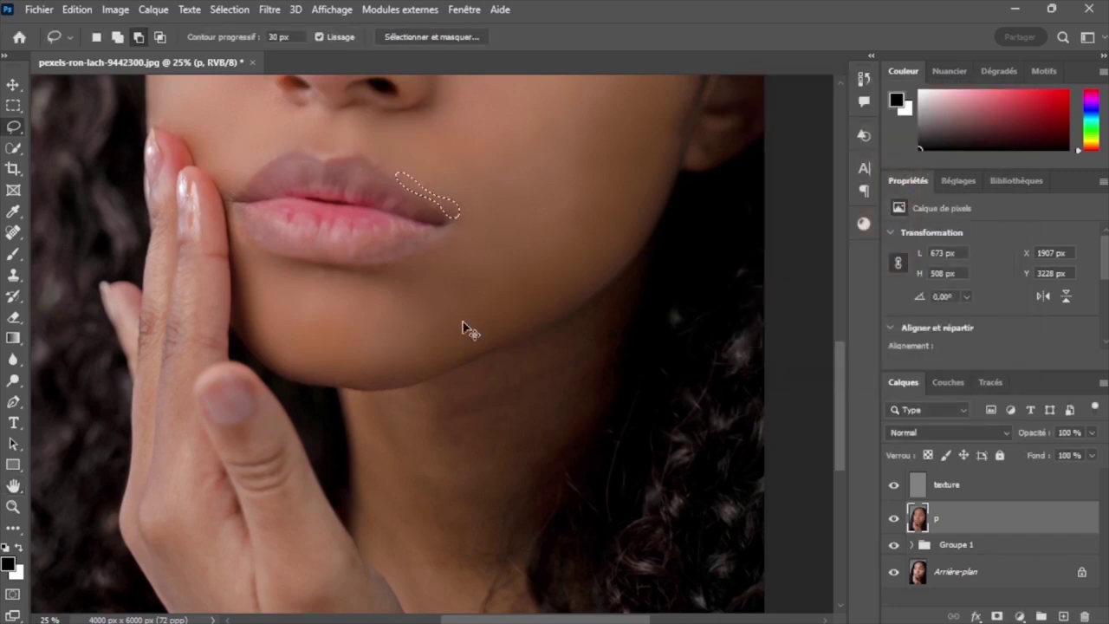
pyautogui.hotkey('ctrl', 'd')
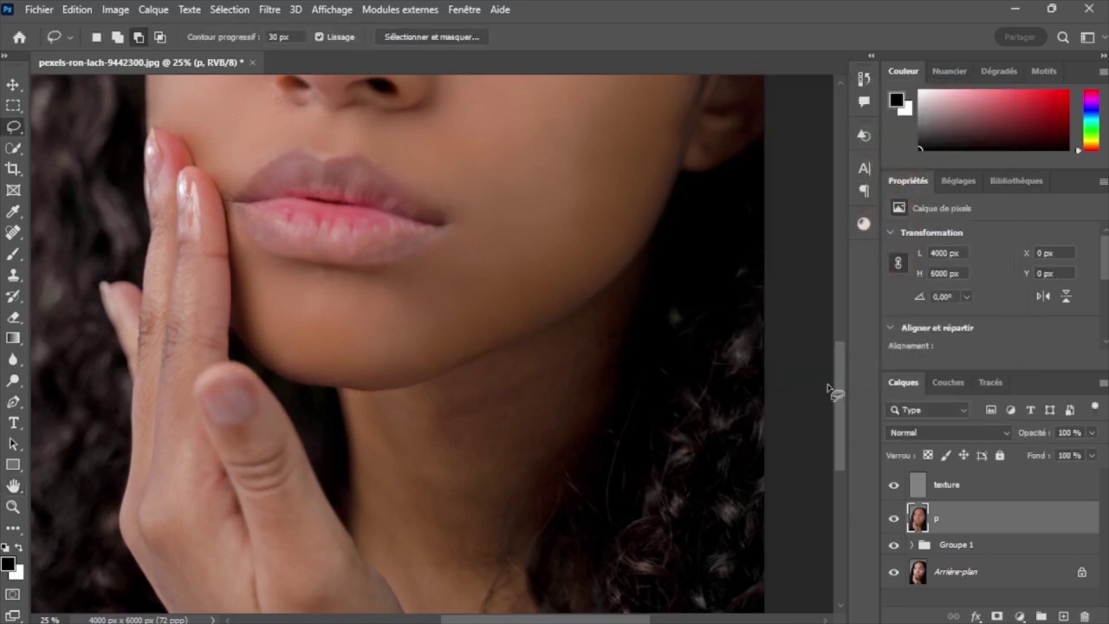
pyautogui.scroll(-2, 837, 408)
pyautogui.scroll(-3, 841, 413)
pyautogui.moveTo(842, 406); pyautogui.dragTo(857, 317)
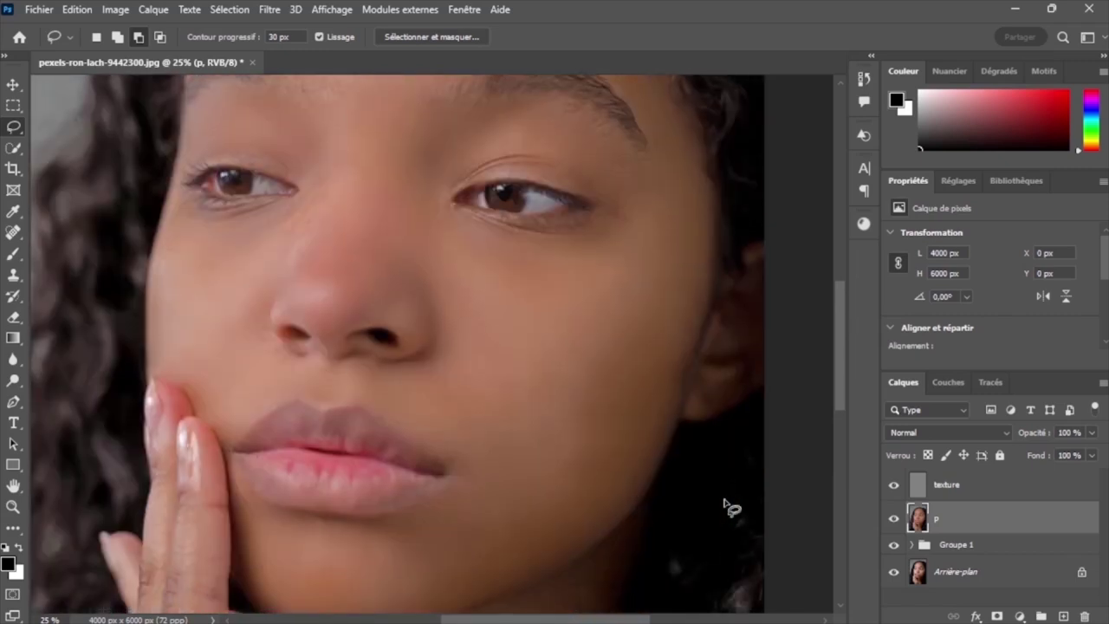
pyautogui.scroll(-1, 732, 507)
pyautogui.scroll(-1, 732, 507)
pyautogui.scroll(-1, 732, 507)
pyautogui.scroll(1, 733, 507)
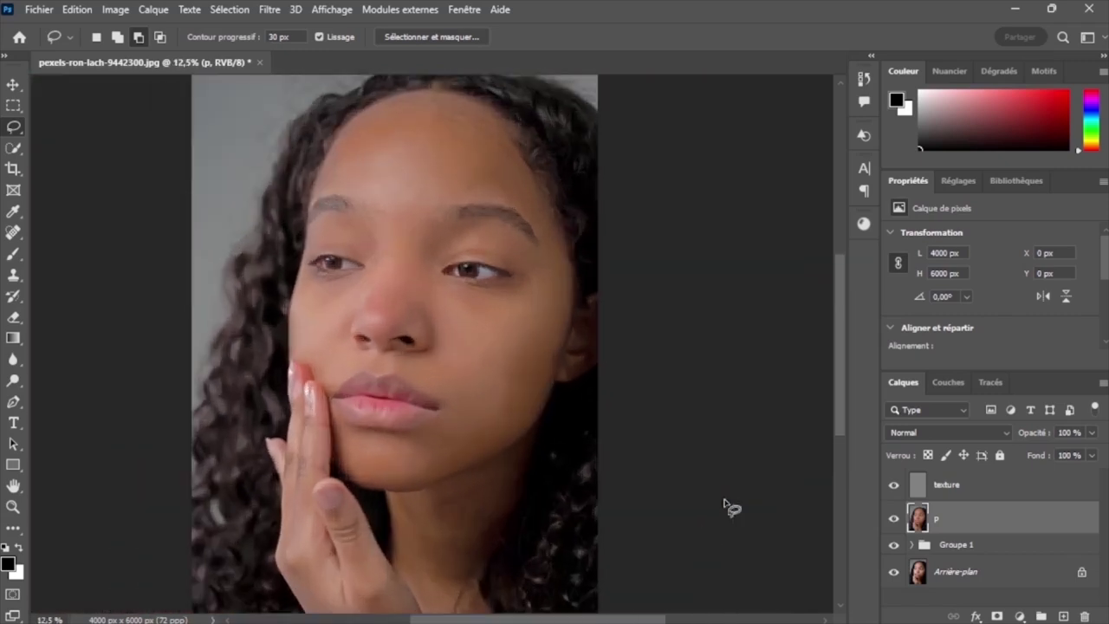
pyautogui.click(894, 485)
pyautogui.click(893, 518)
pyautogui.click(893, 520)
pyautogui.scroll(-5, 846, 377)
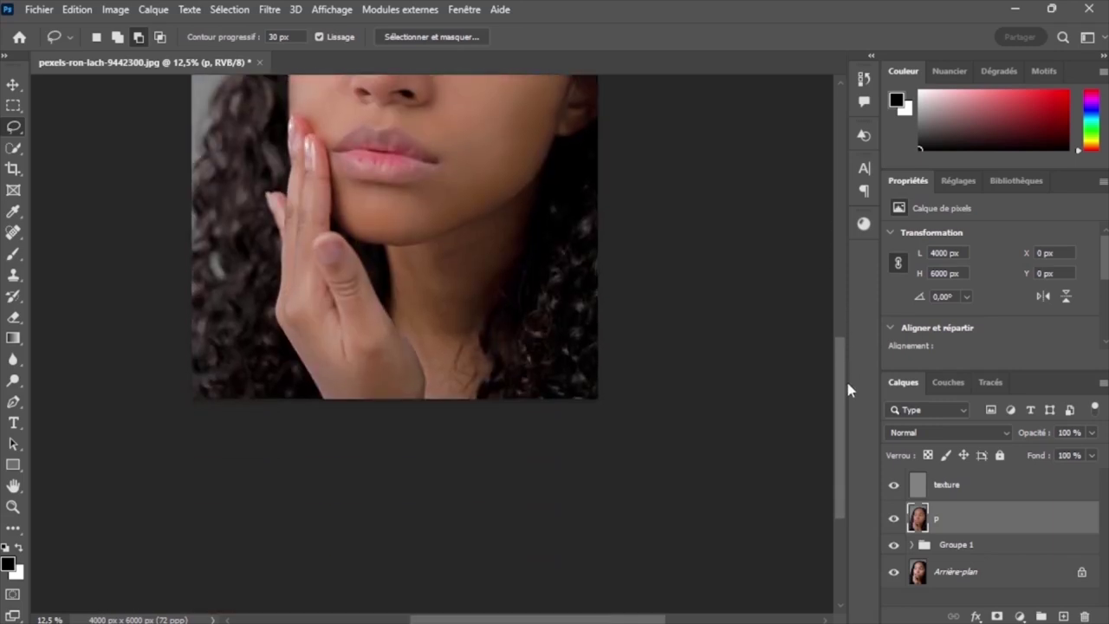
pyautogui.scroll(4, 846, 378)
pyautogui.moveTo(860, 313); pyautogui.dragTo(863, 283)
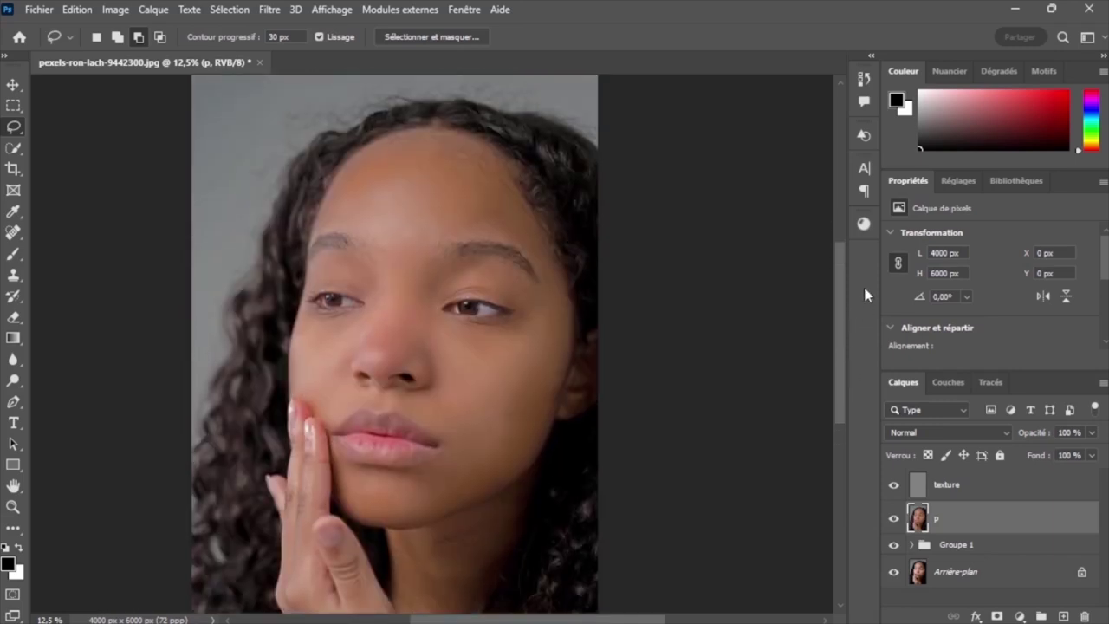
pyautogui.hotkey('ctrl', '+')
pyautogui.hotkey('ctrl', '+')
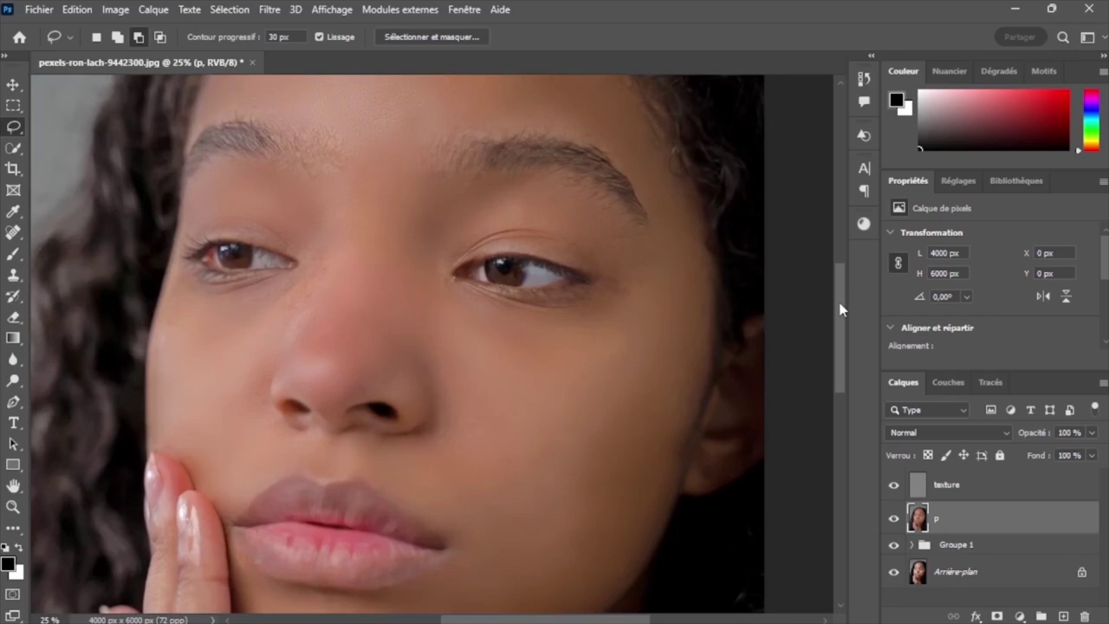
# Blur the forehead strip just below the hairline at 30 pixels and deselect
pyautogui.moveTo(840, 307); pyautogui.dragTo(845, 227)
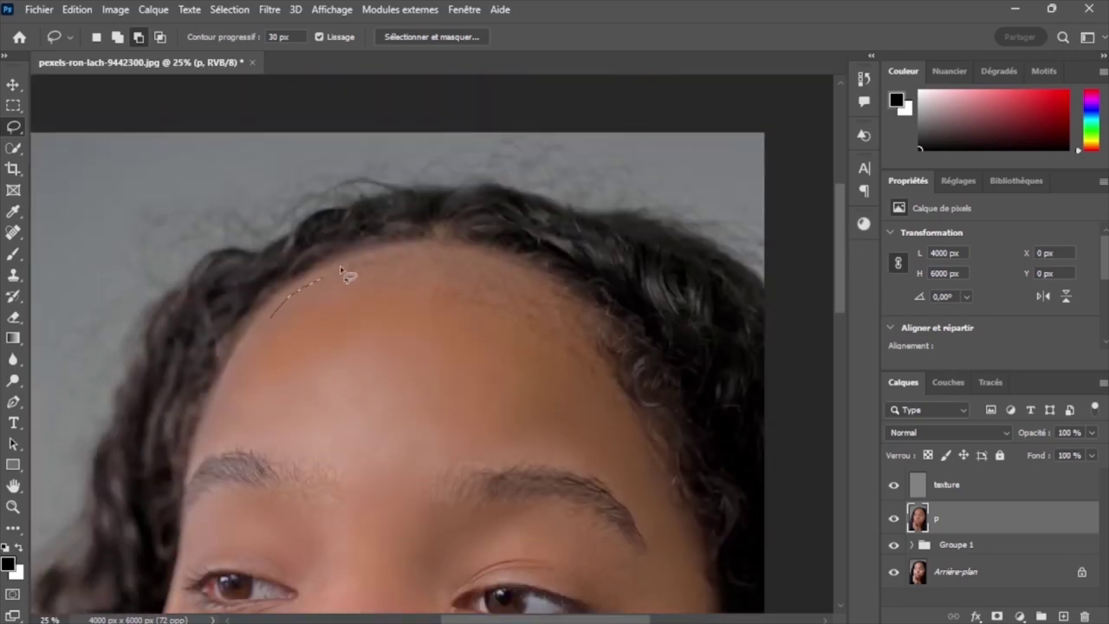
pyautogui.moveTo(340, 266)
pyautogui.mouseDown()
pyautogui.moveTo(460, 260)
pyautogui.moveTo(540, 321)
pyautogui.moveTo(426, 289)
pyautogui.moveTo(262, 325)
pyautogui.mouseUp()
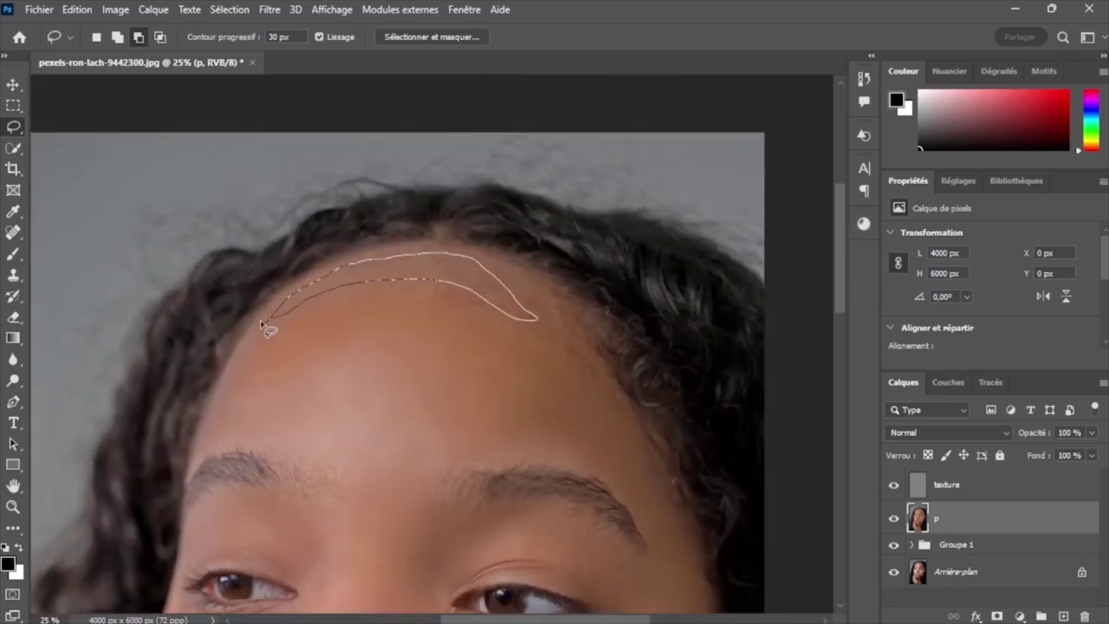
pyautogui.click(269, 9)
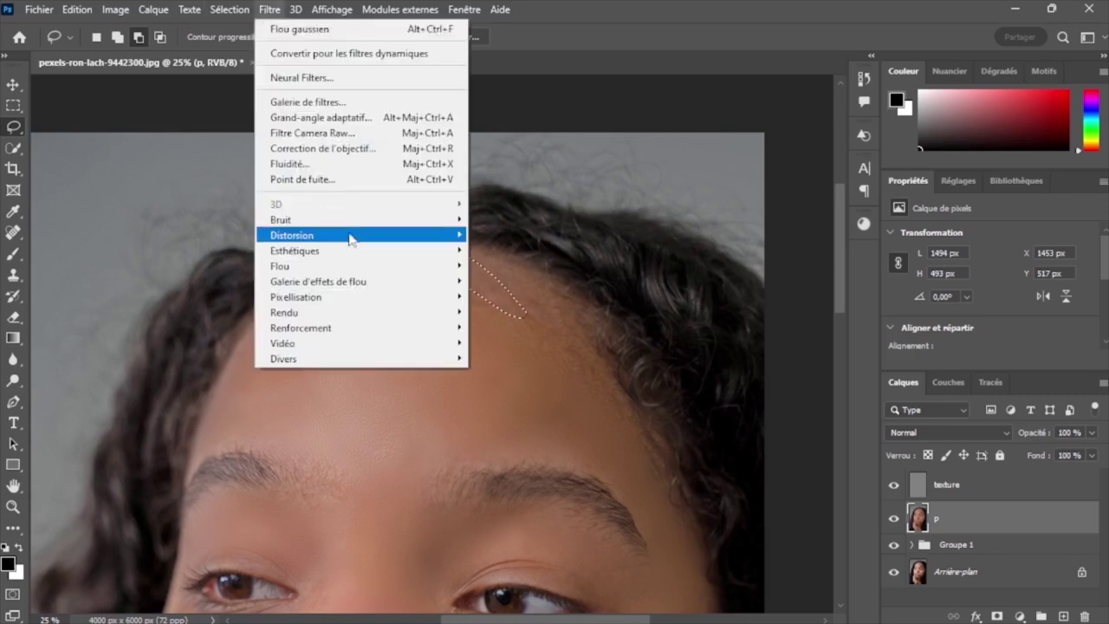
pyautogui.click(522, 342)
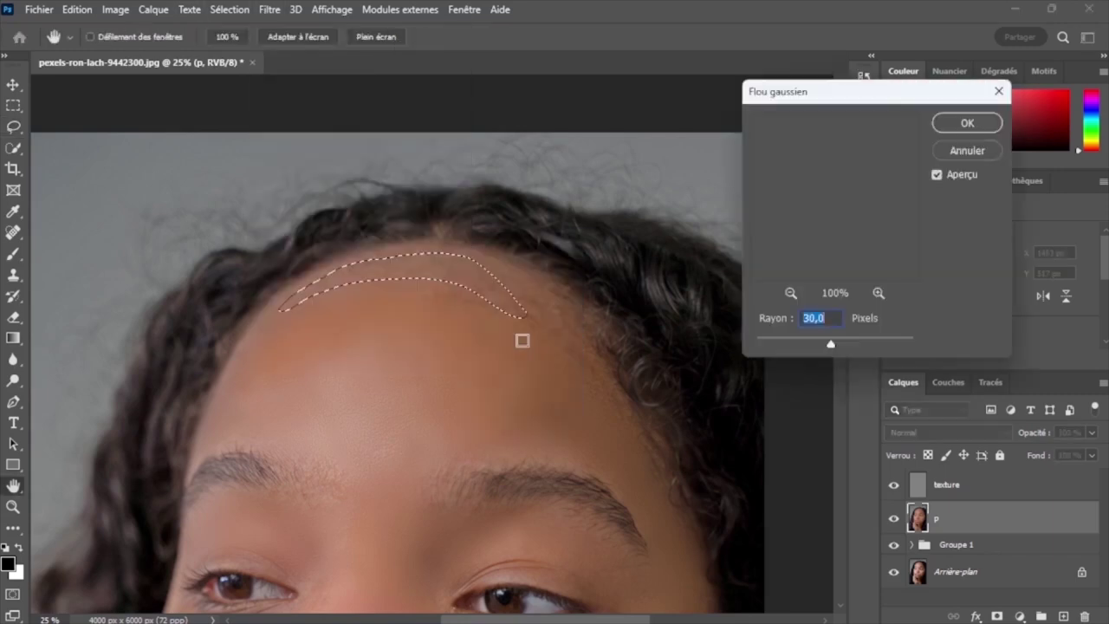
pyautogui.press('Return')
pyautogui.hotkey('ctrl', 'd')
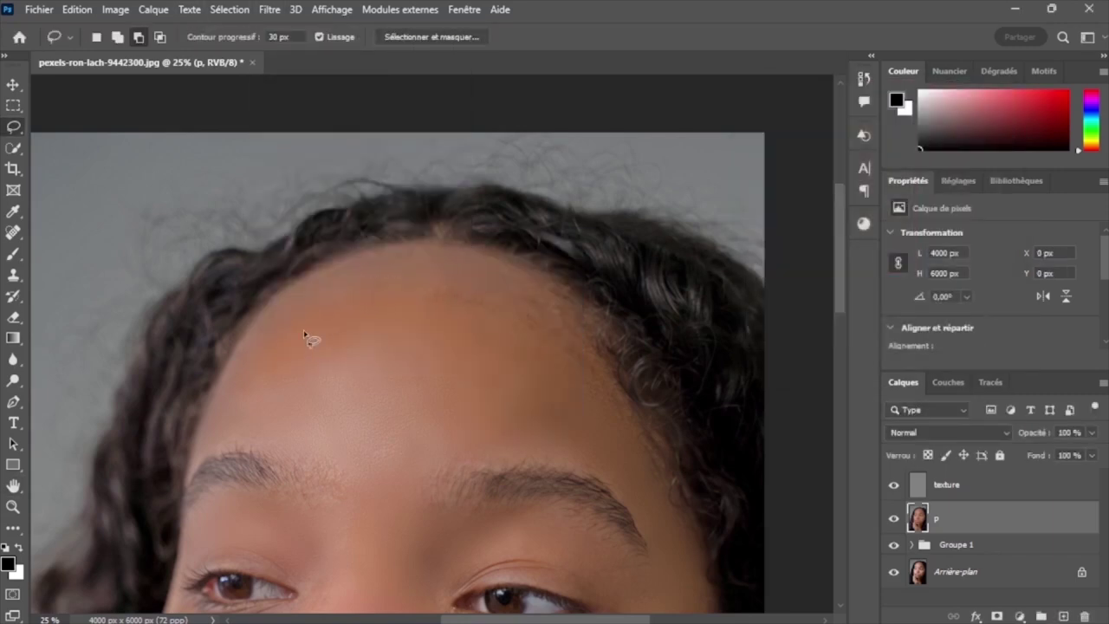
pyautogui.click(311, 327)
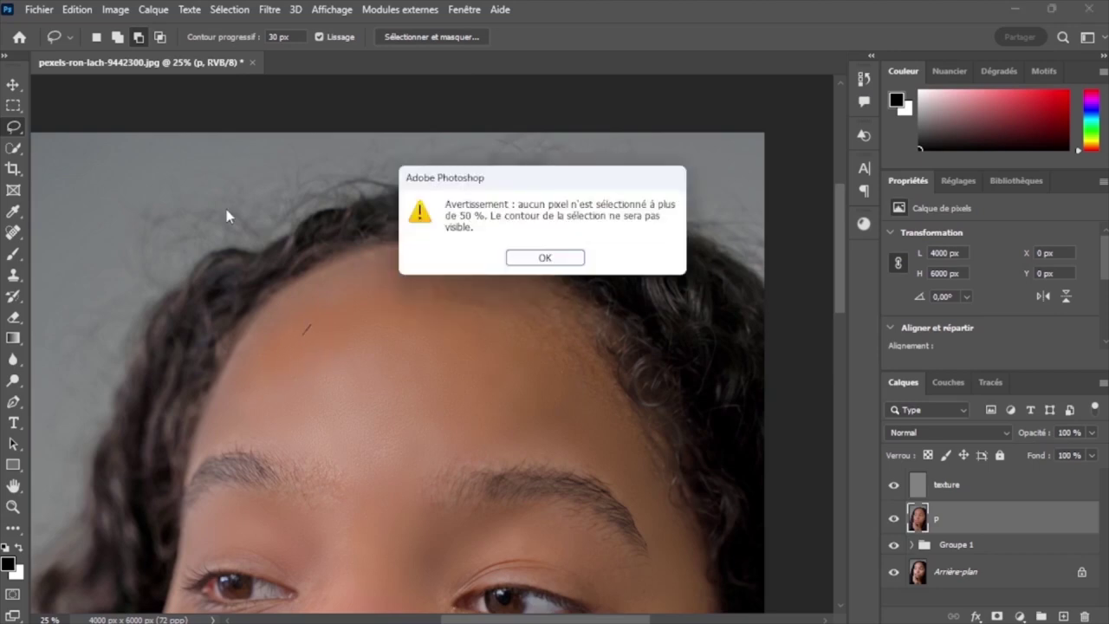
pyautogui.press('Return')
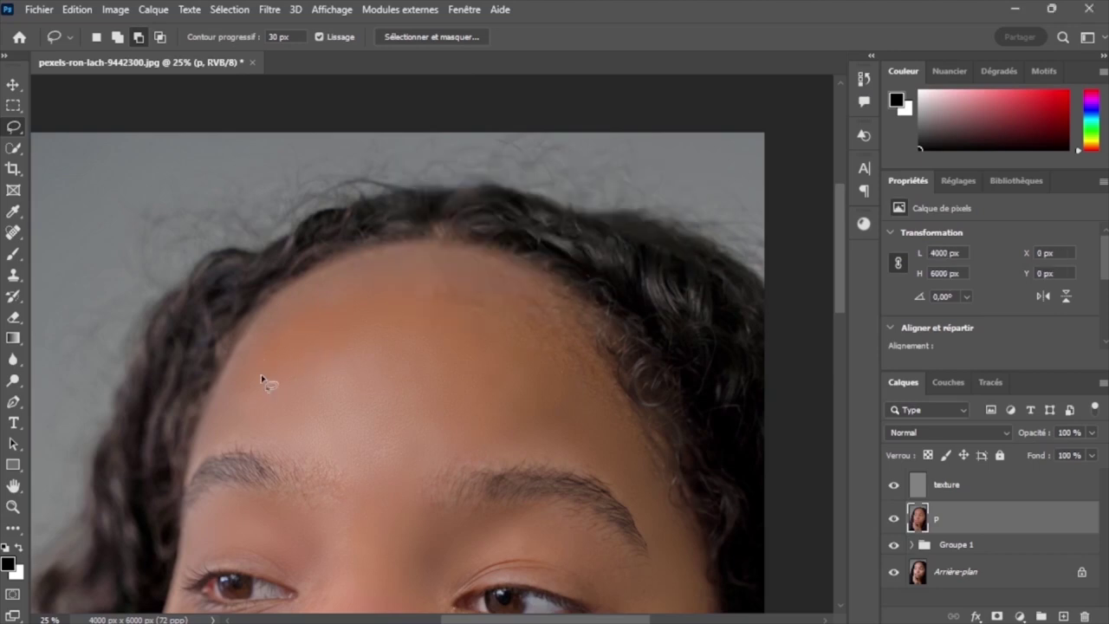
pyautogui.moveTo(447, 275); pyautogui.dragTo(408, 279)
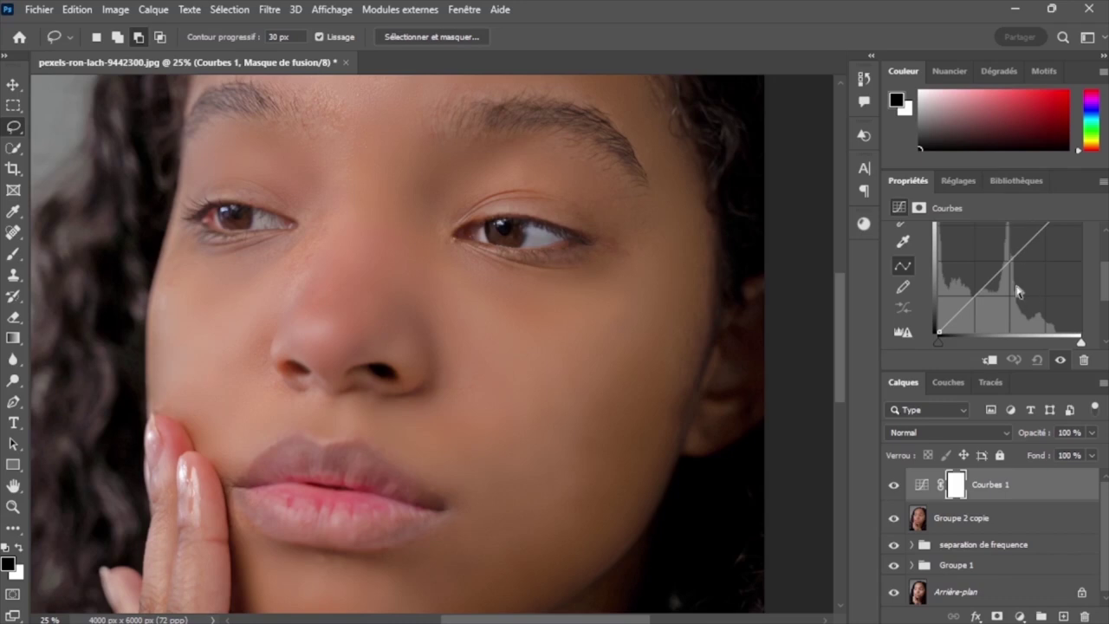
# Pull the Courbes curve down to darken, then invert its mask to black
pyautogui.moveTo(997, 273); pyautogui.dragTo(1003, 279)
pyautogui.hotkey('ctrl', '-')
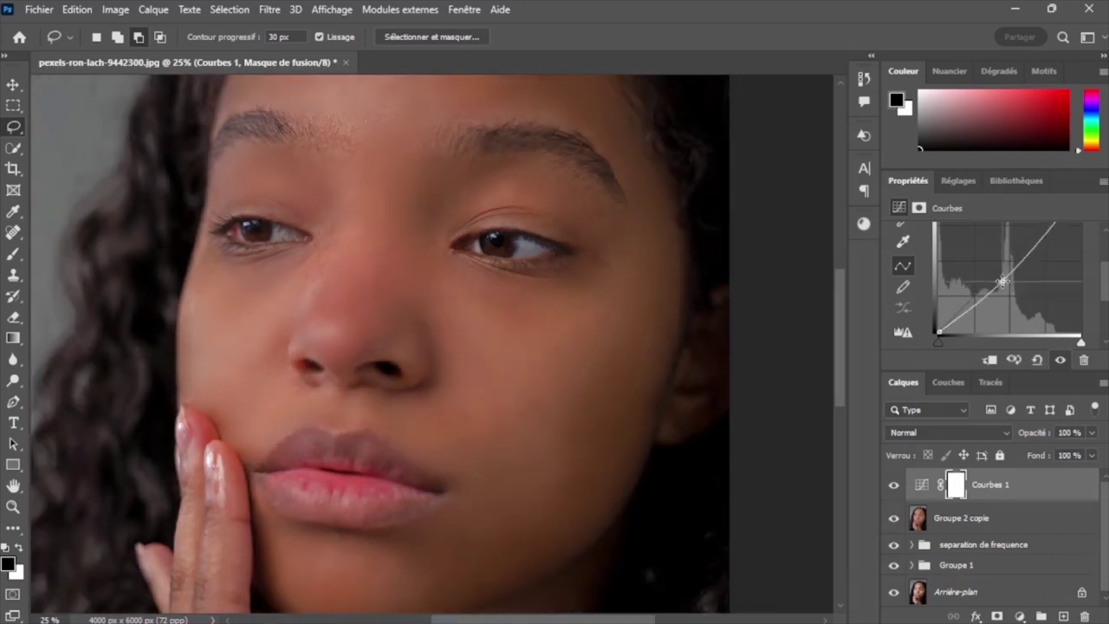
pyautogui.hotkey('ctrl', '-')
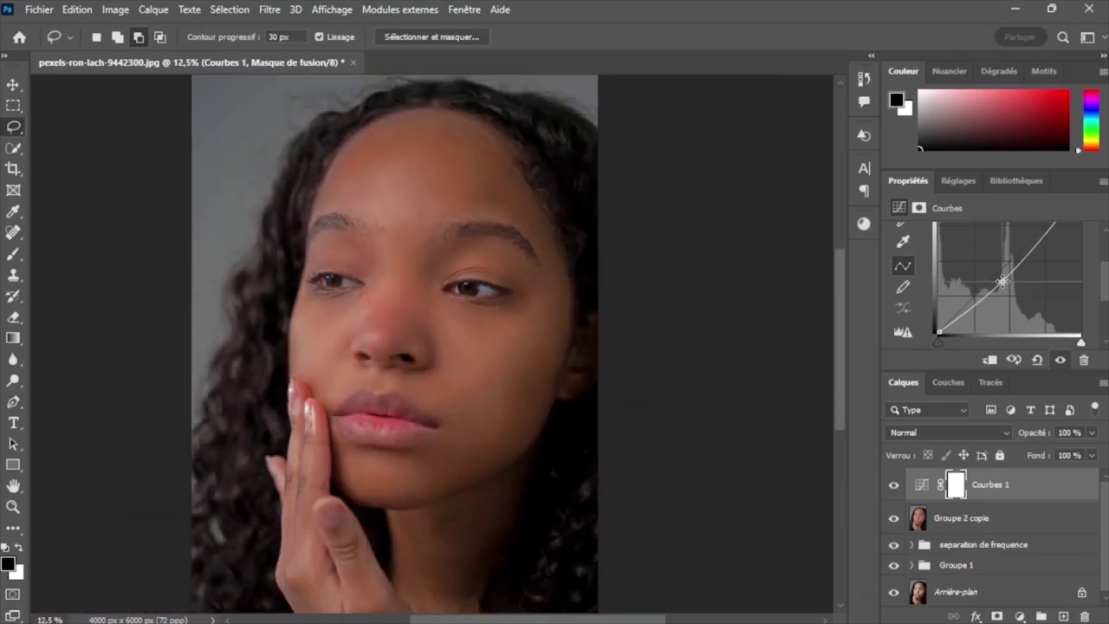
pyautogui.hotkey('ctrl', 'i')
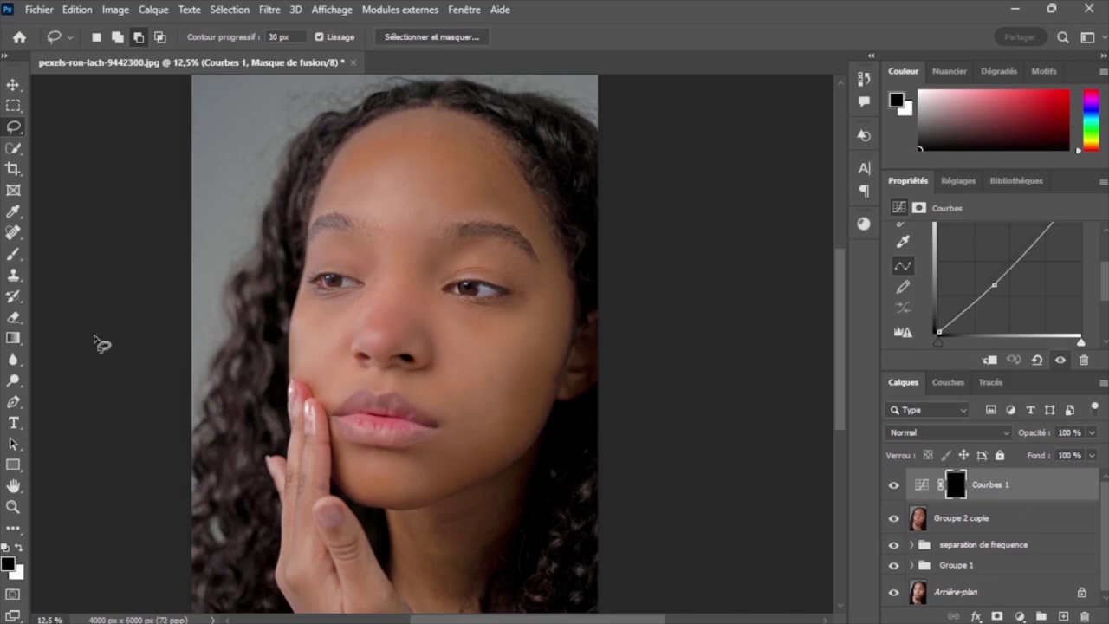
pyautogui.click(12, 258)
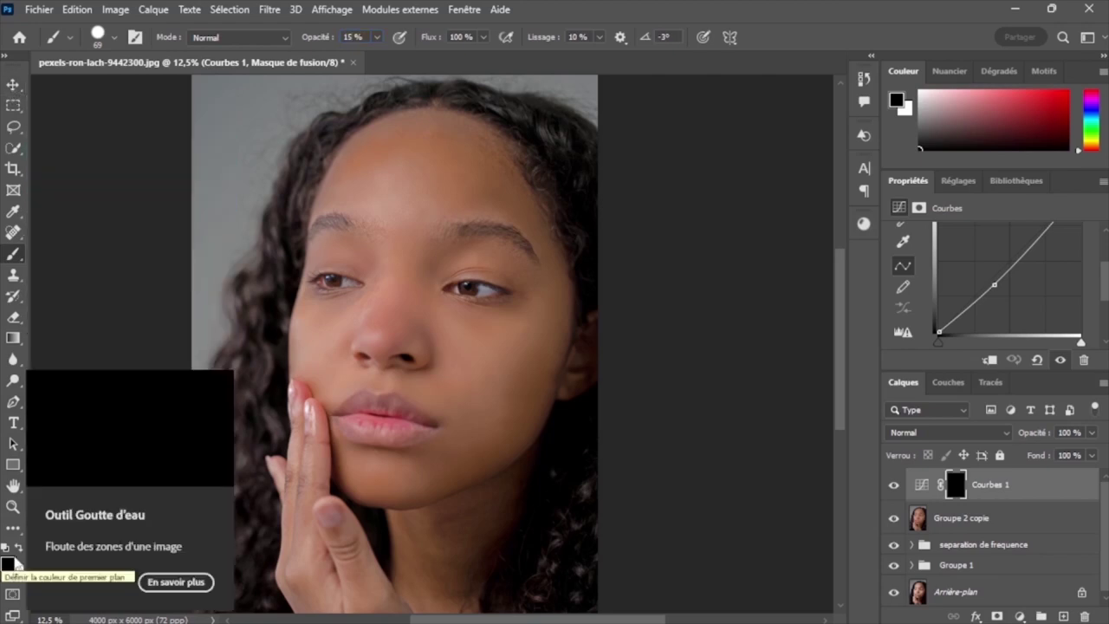
# Make white the painting colour and add a Courbes layer brightened by raising two curve points
pyautogui.click(18, 549)
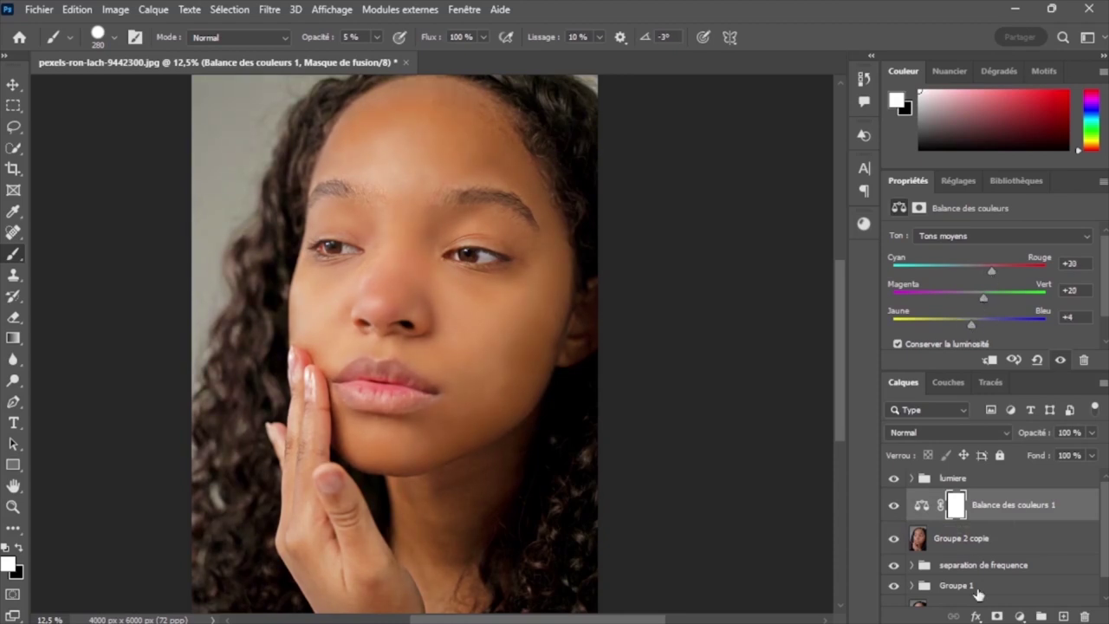
pyautogui.click(1019, 616)
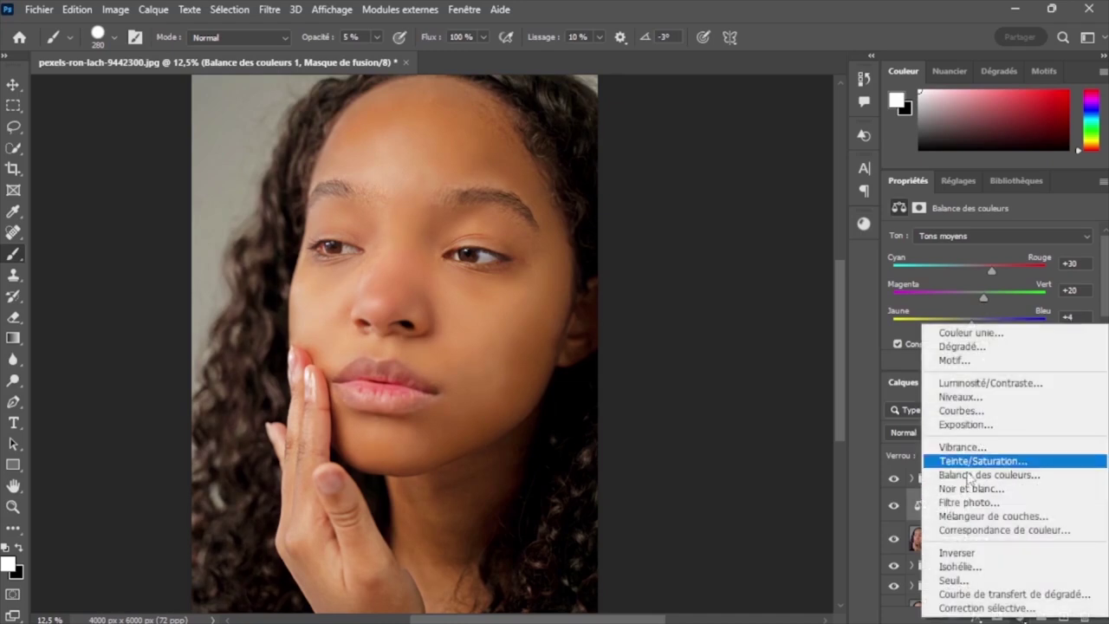
pyautogui.click(970, 412)
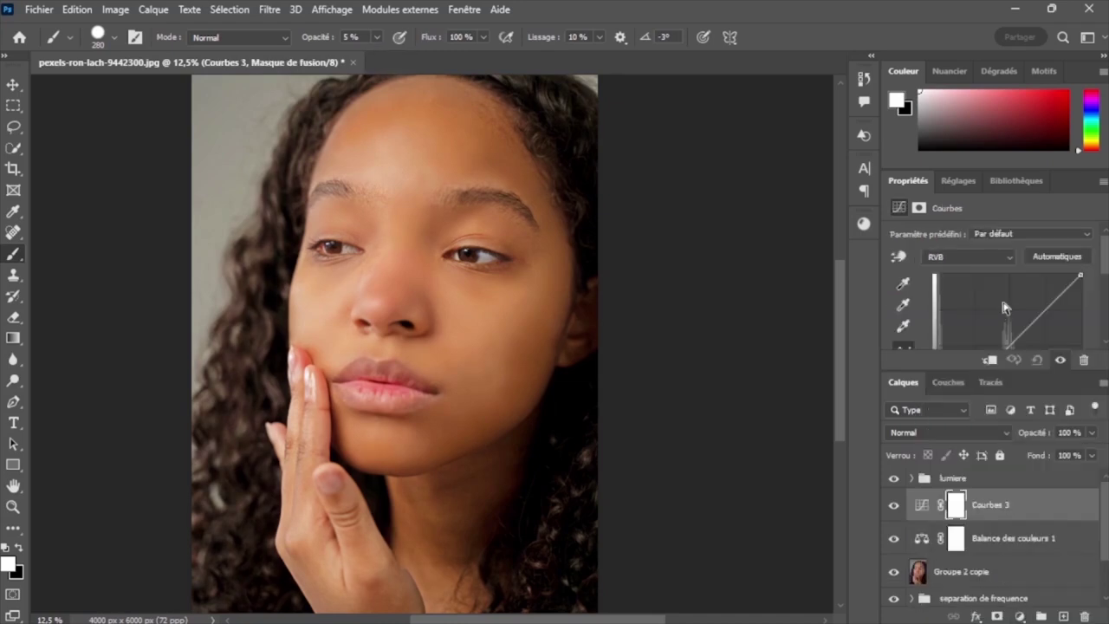
pyautogui.moveTo(1048, 308); pyautogui.dragTo(1049, 302)
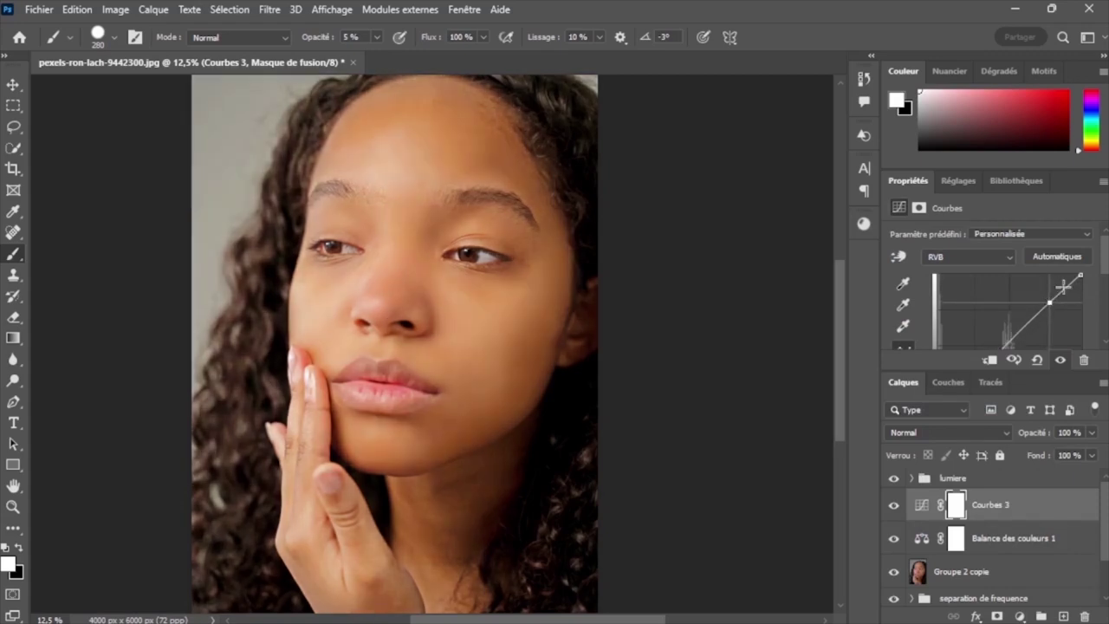
pyautogui.click(1063, 292)
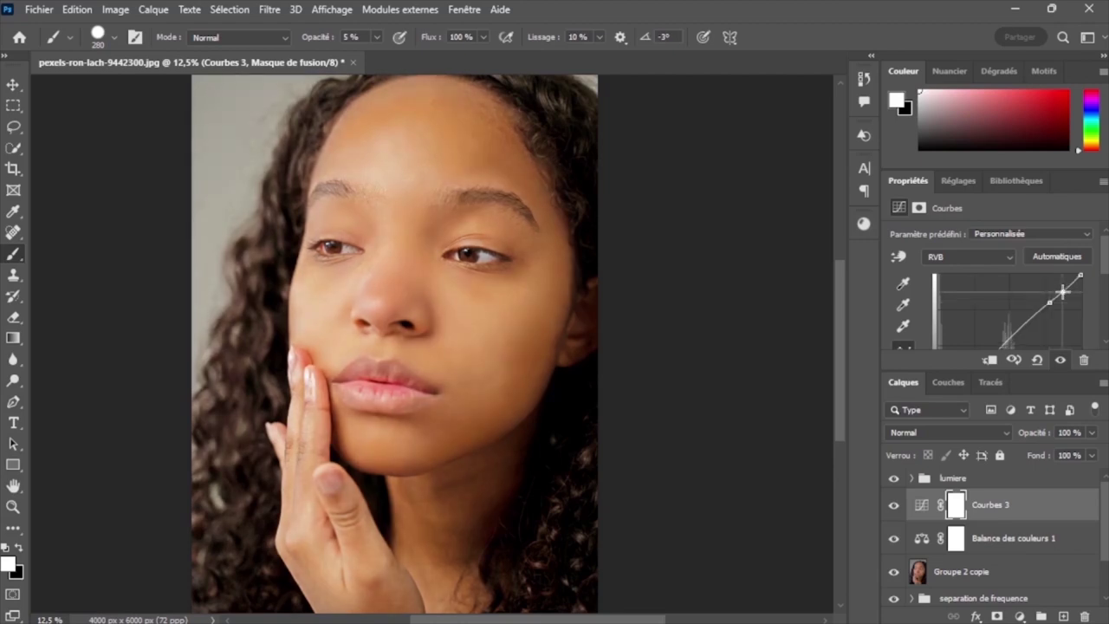
pyautogui.moveTo(1063, 292); pyautogui.dragTo(1066, 293)
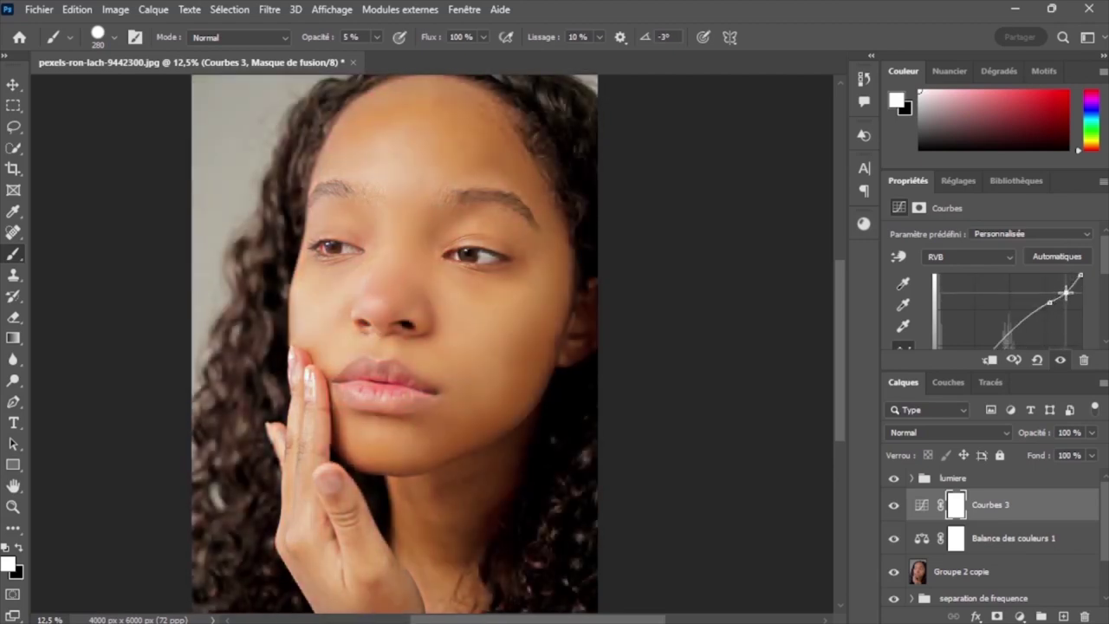